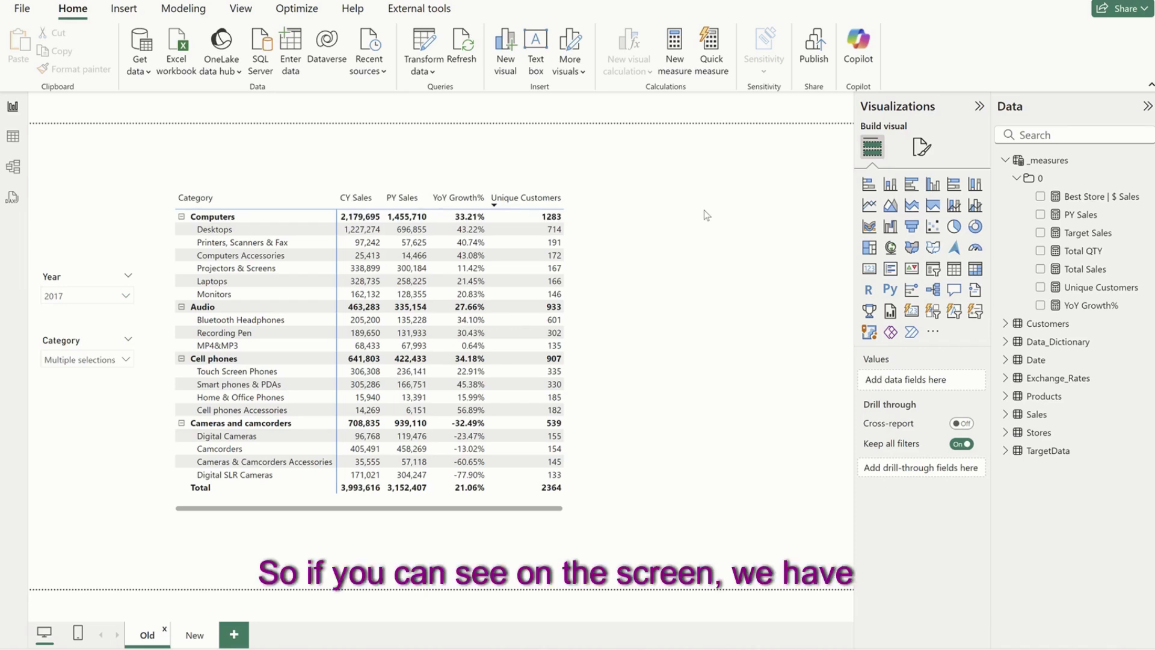
Compare the Old page's matrix with the one on the New page, and duplicate the Old page.
click(564, 302)
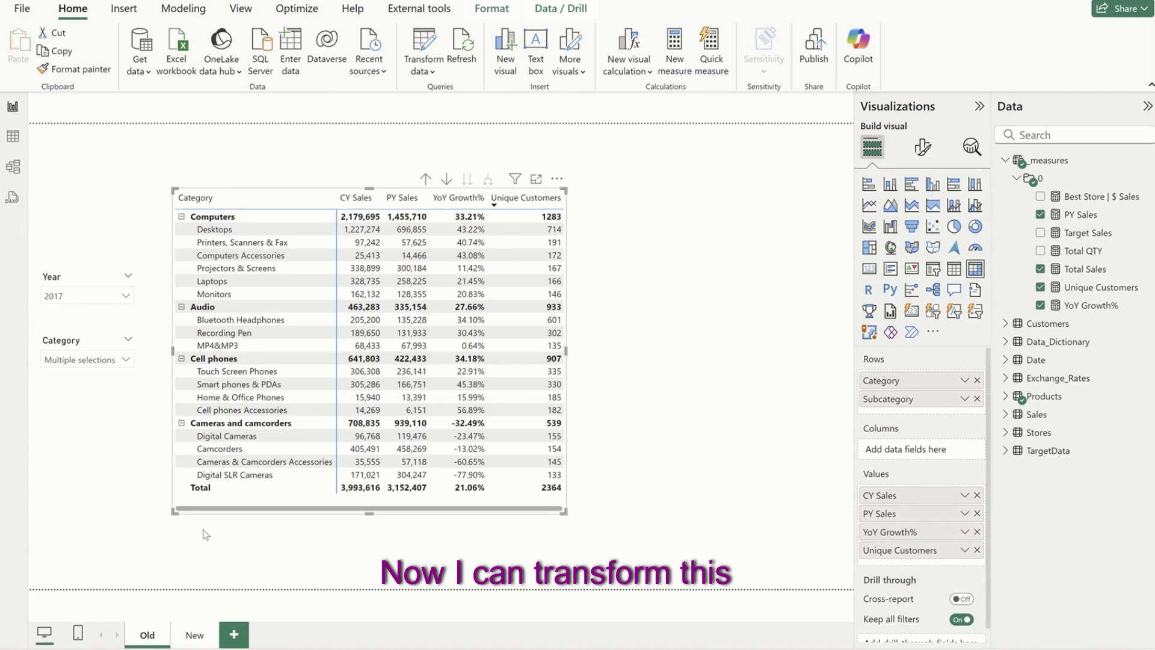
click(194, 634)
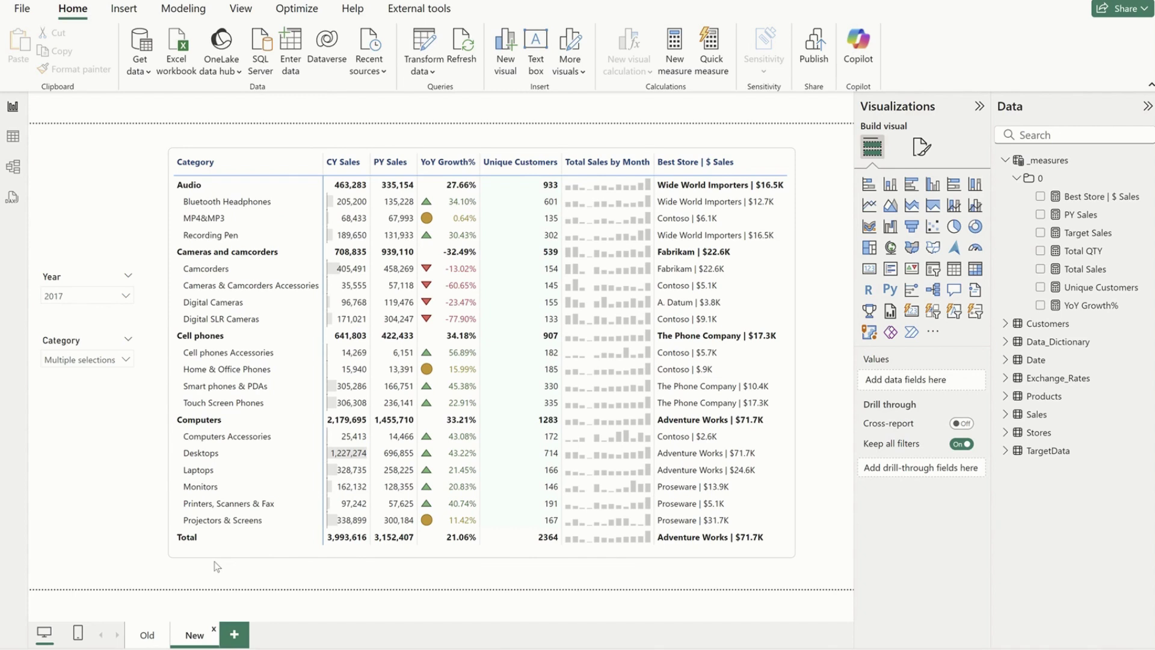
click(148, 641)
right_click(150, 643)
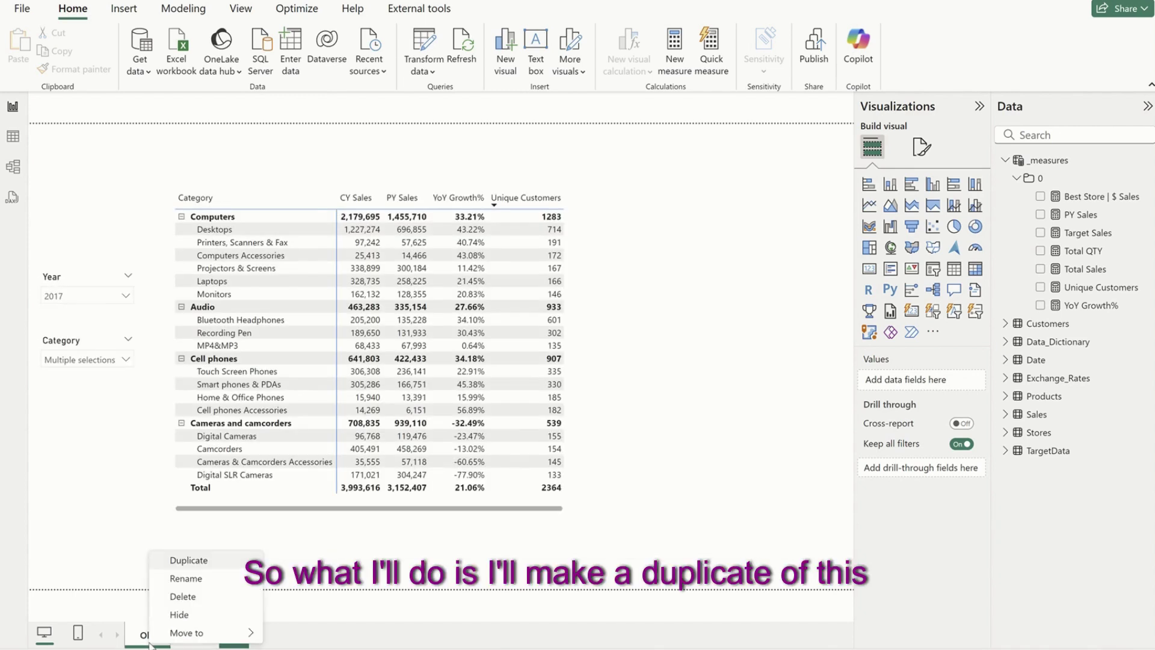
click(187, 561)
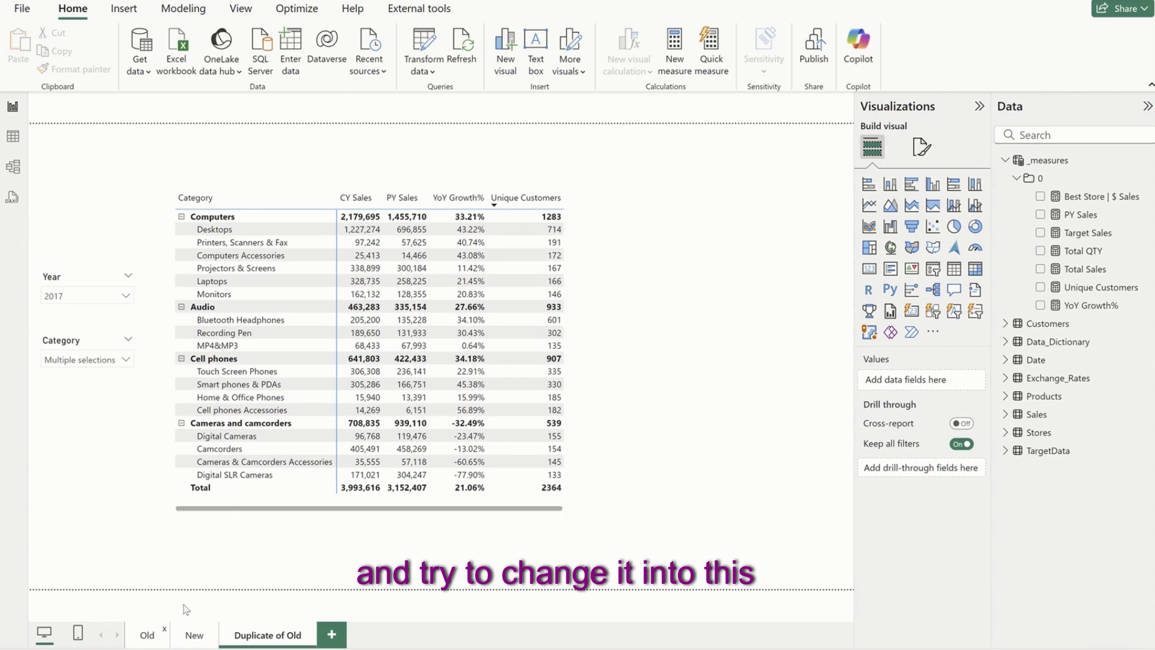
Apply the Minimal style preset to the matrix on the Duplicate of Old page.
click(195, 634)
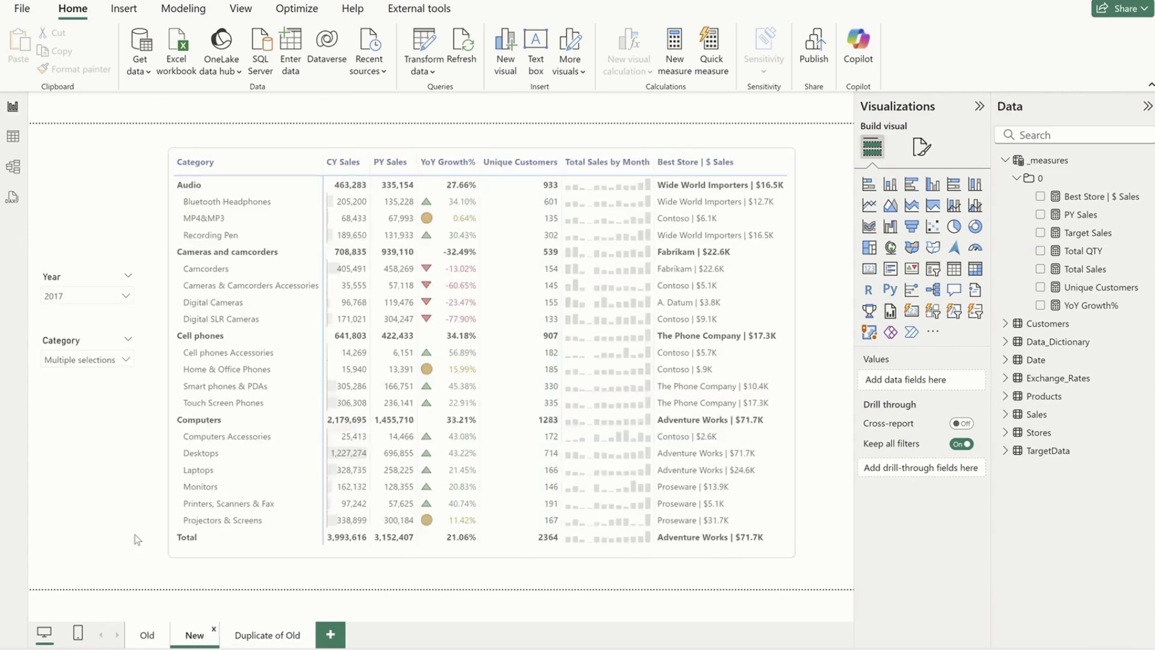
click(278, 634)
click(279, 499)
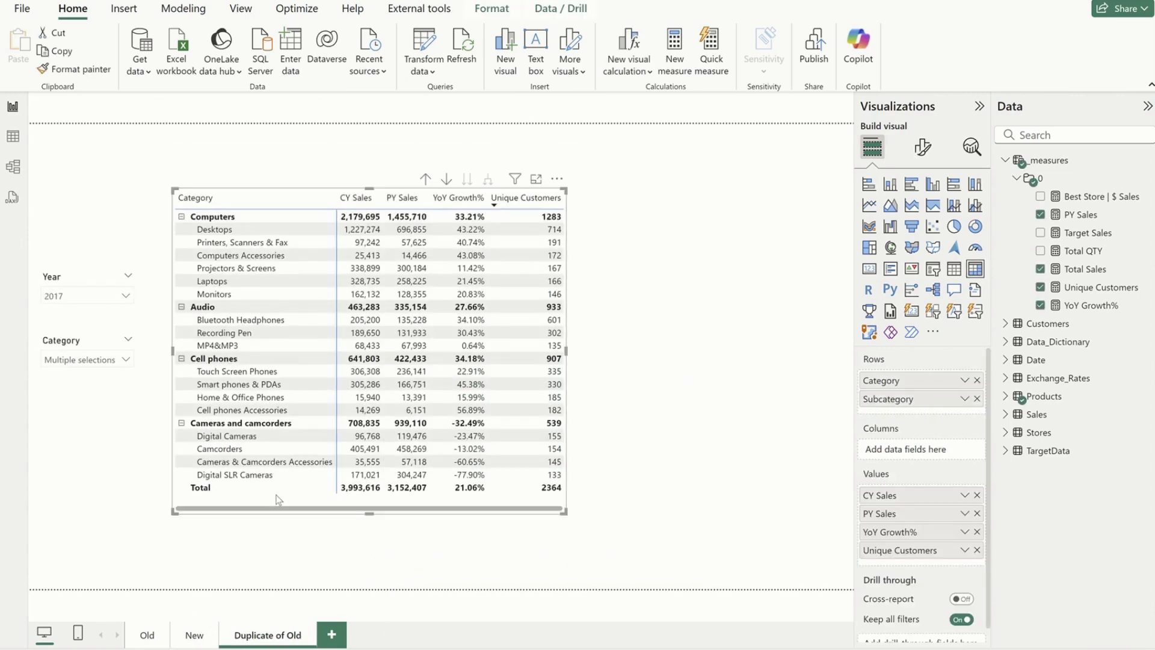
click(920, 148)
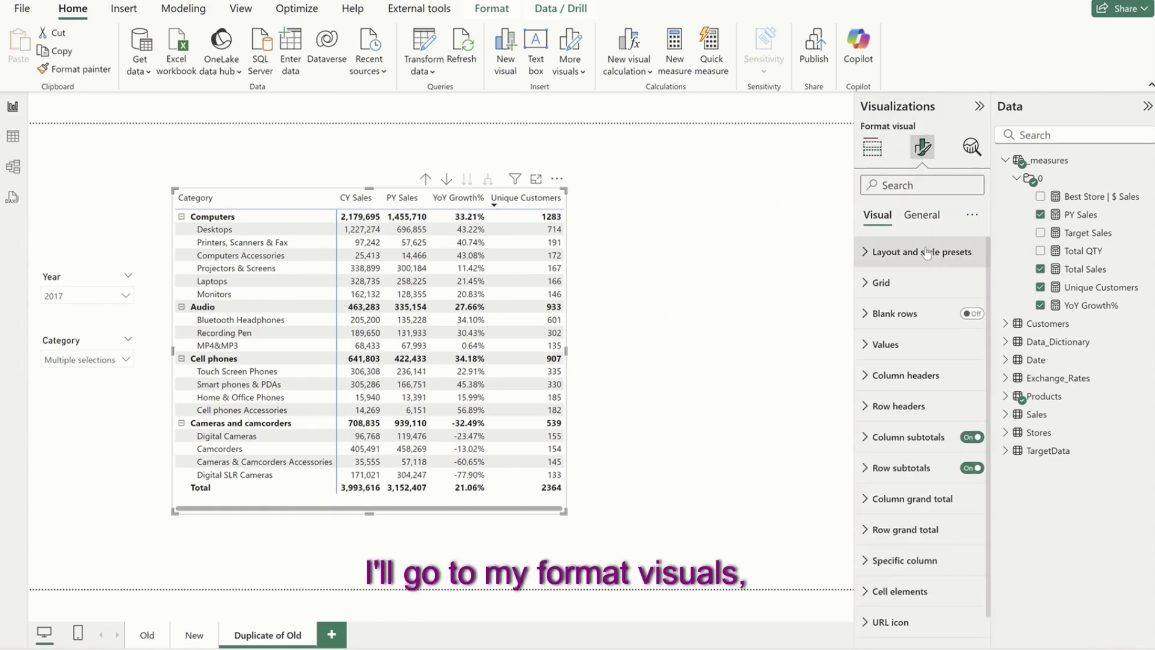
click(926, 253)
click(928, 300)
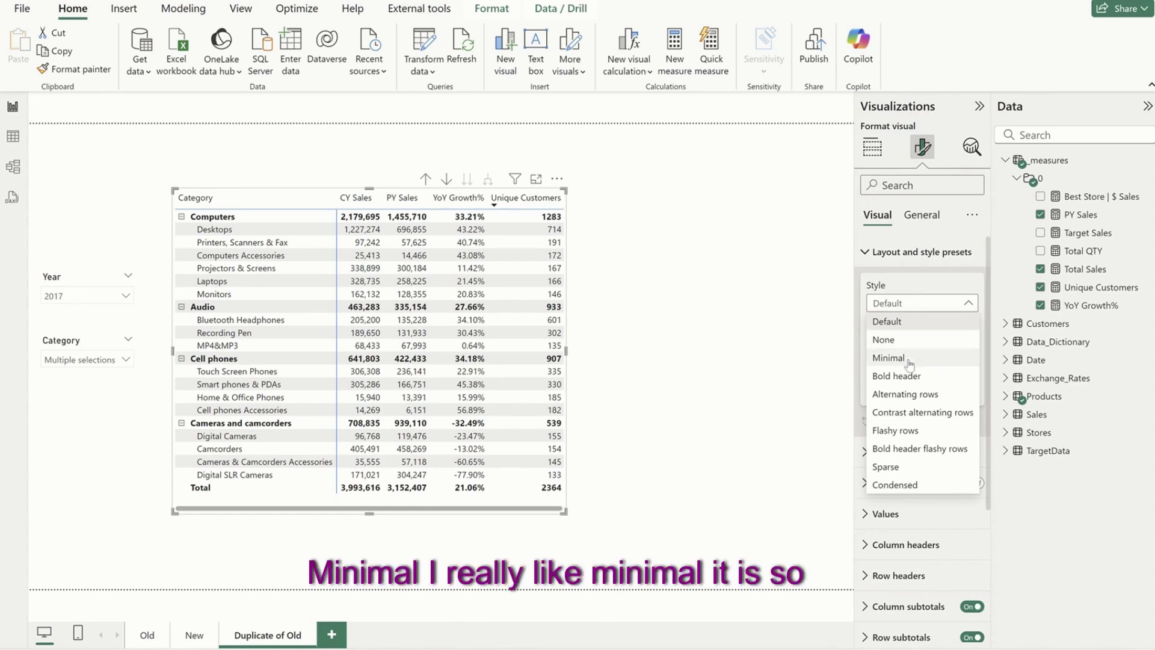
click(908, 357)
Try the None style preset on the matrix and return it to Minimal.
click(932, 303)
click(924, 343)
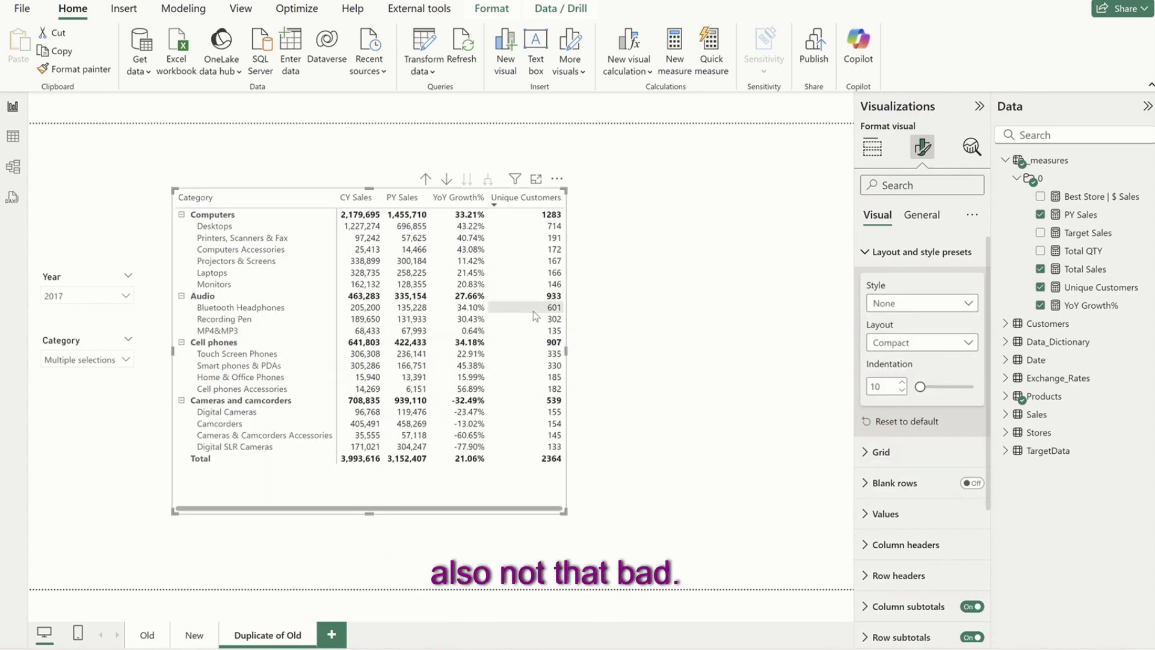
click(901, 307)
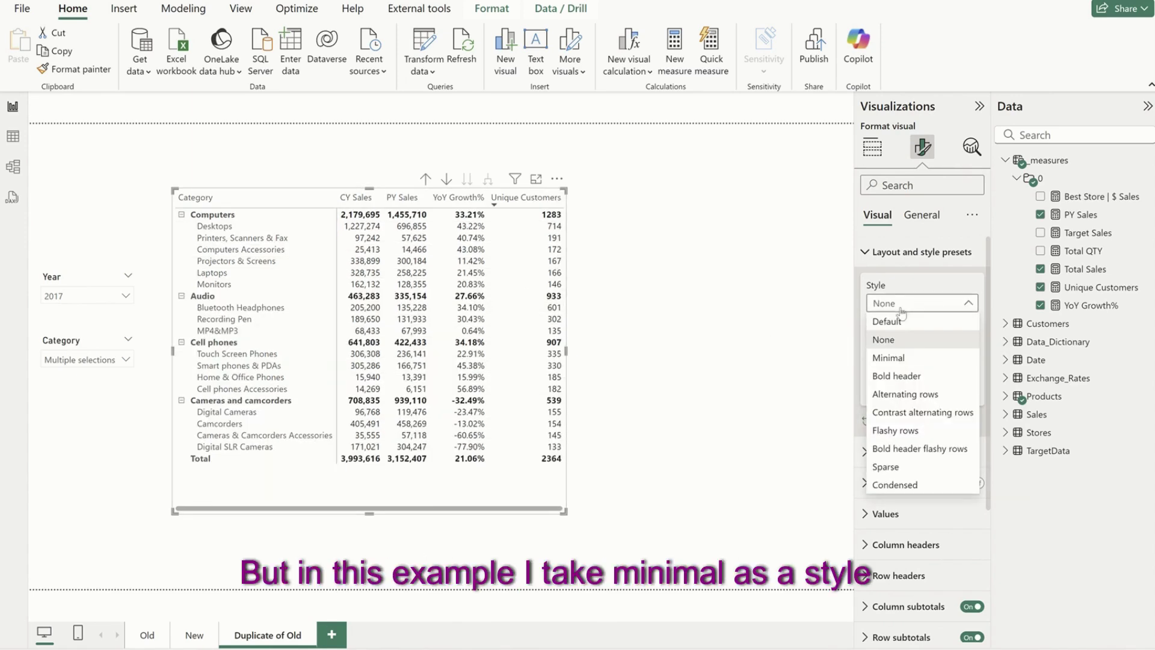
click(907, 358)
Enlarge the matrix while trying the Tabular layout, and set its layout back to Compact.
click(917, 343)
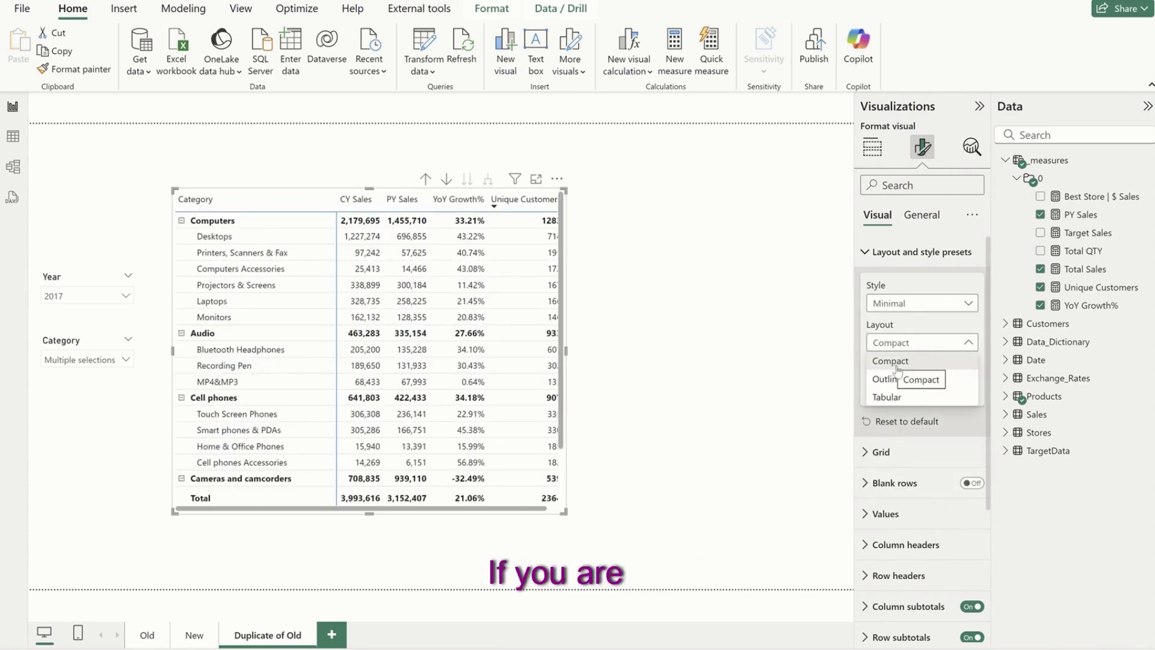
click(887, 397)
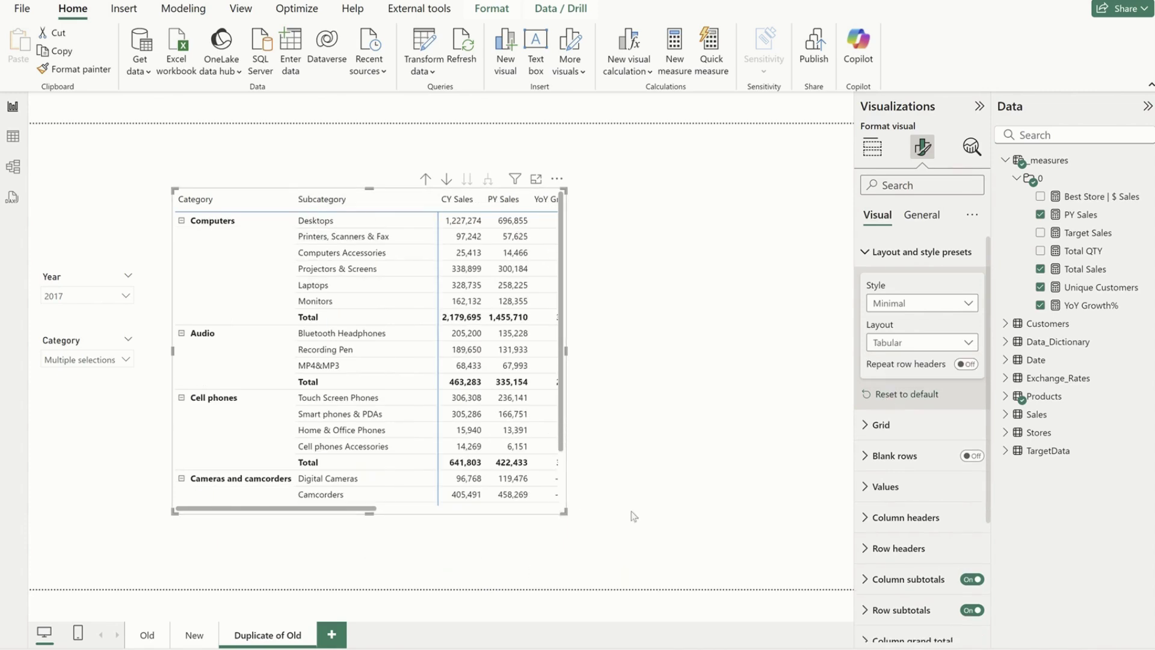
drag(563, 512, 759, 534)
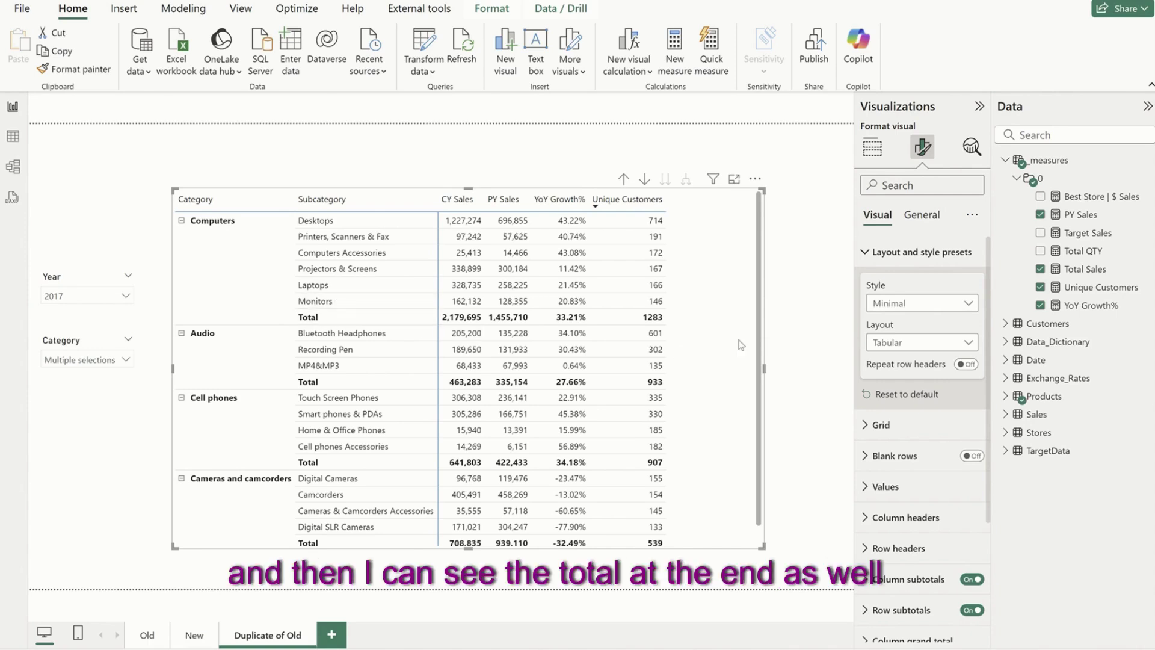
click(917, 348)
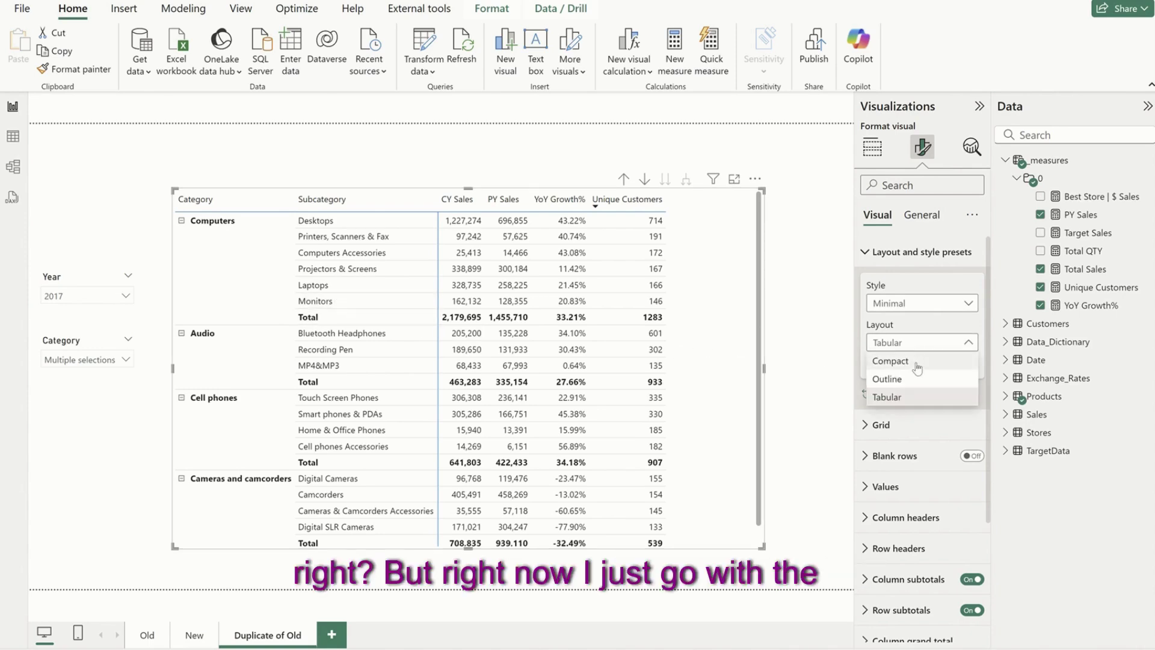
click(918, 363)
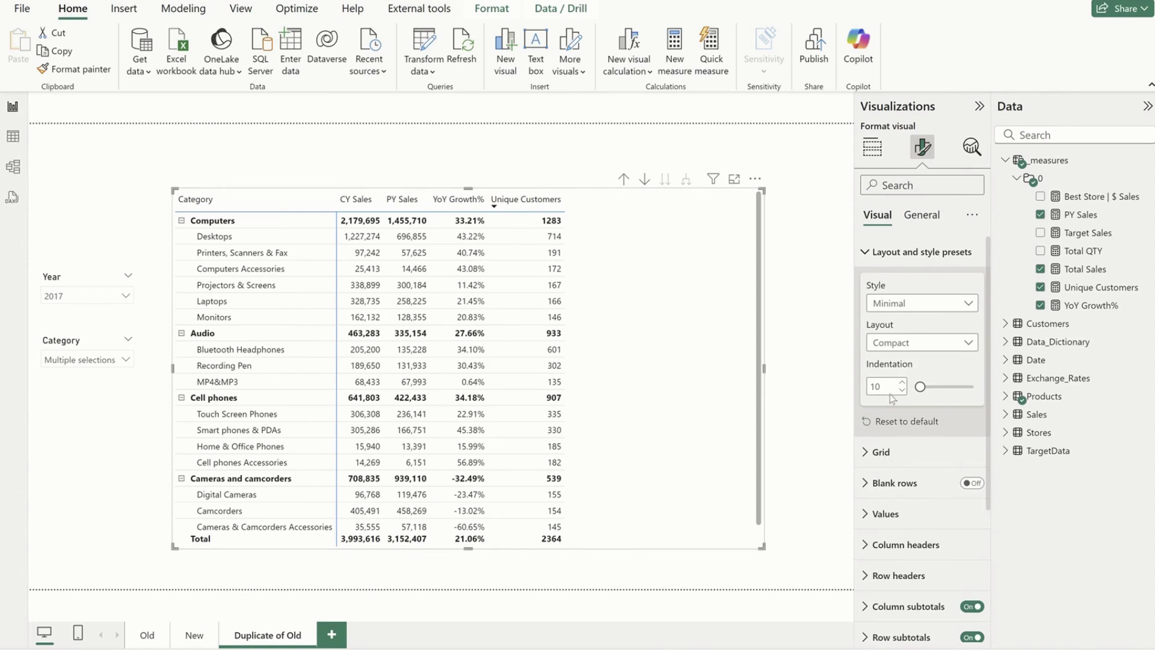
Check the matrix on the New page, and turn off the horizontal gridlines of the duplicated page's matrix.
click(919, 254)
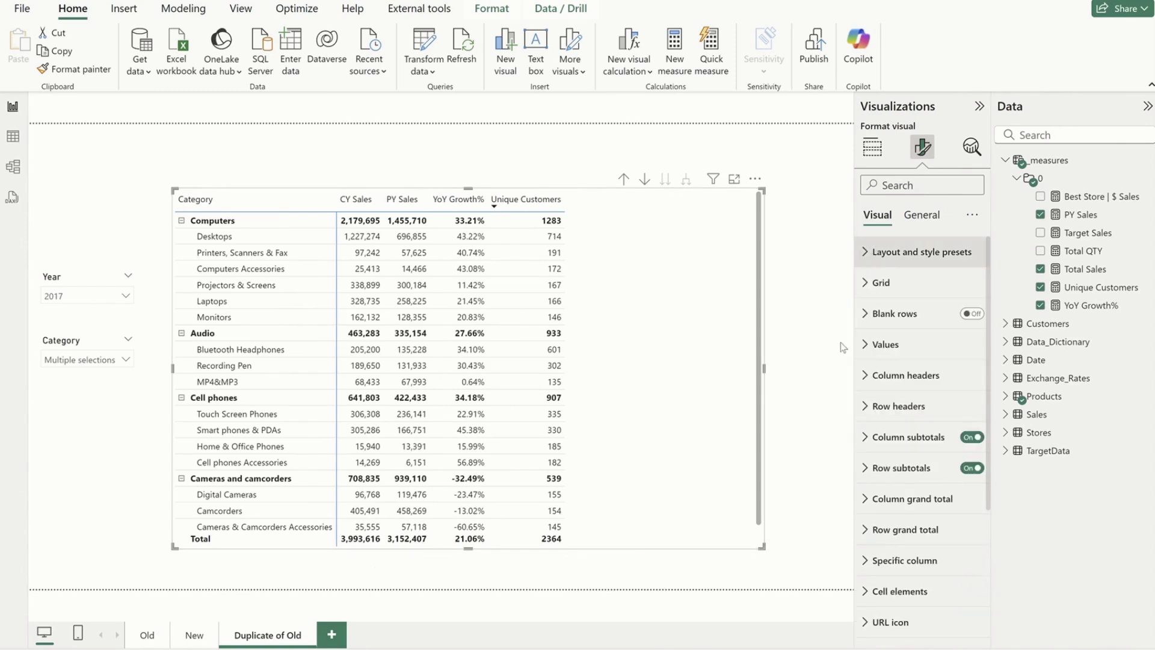
click(919, 256)
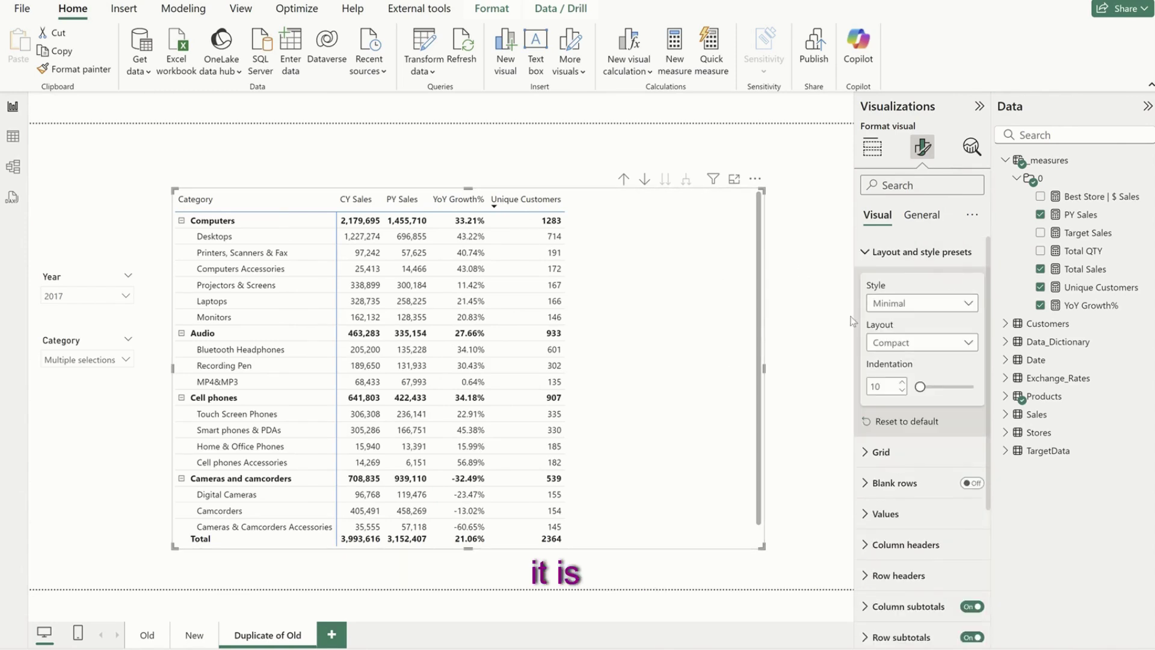
click(191, 635)
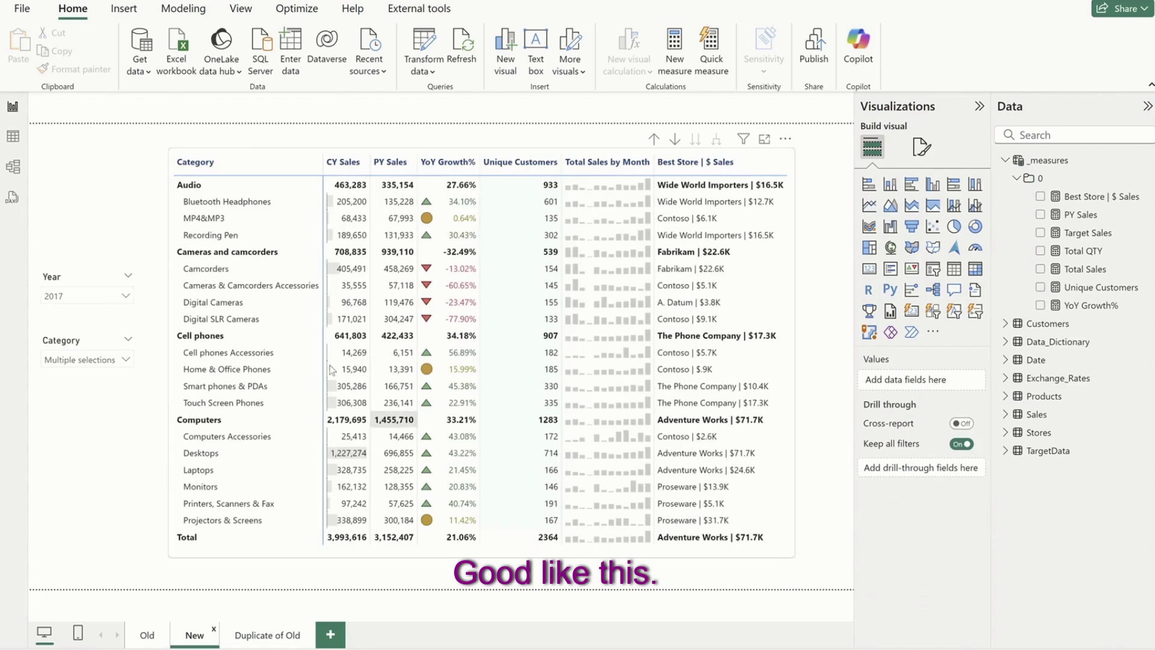
click(267, 635)
click(681, 324)
click(915, 147)
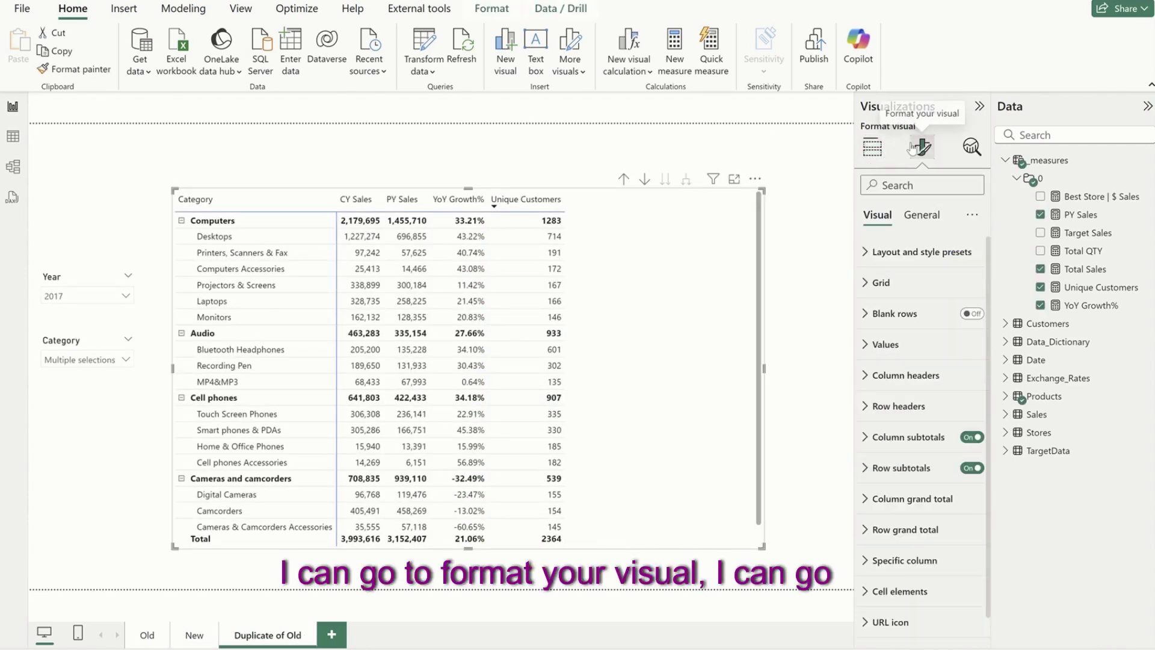
click(901, 284)
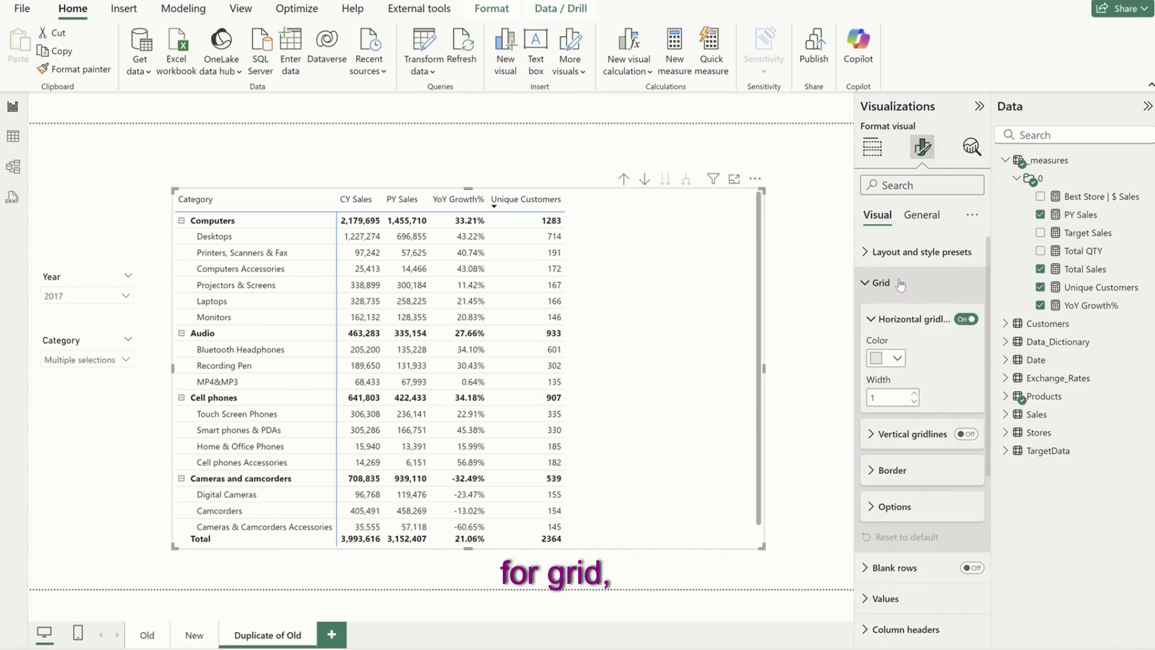
click(965, 319)
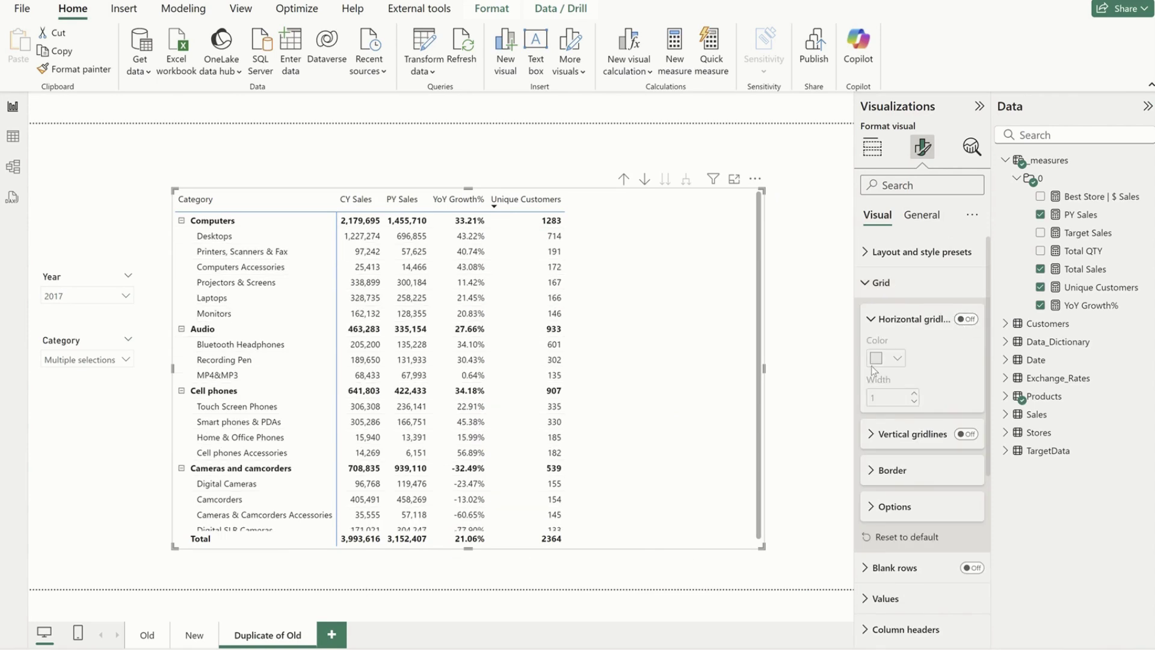
Add data bars with the default settings to the CY Sales values of the duplicated page's matrix.
click(191, 636)
click(267, 634)
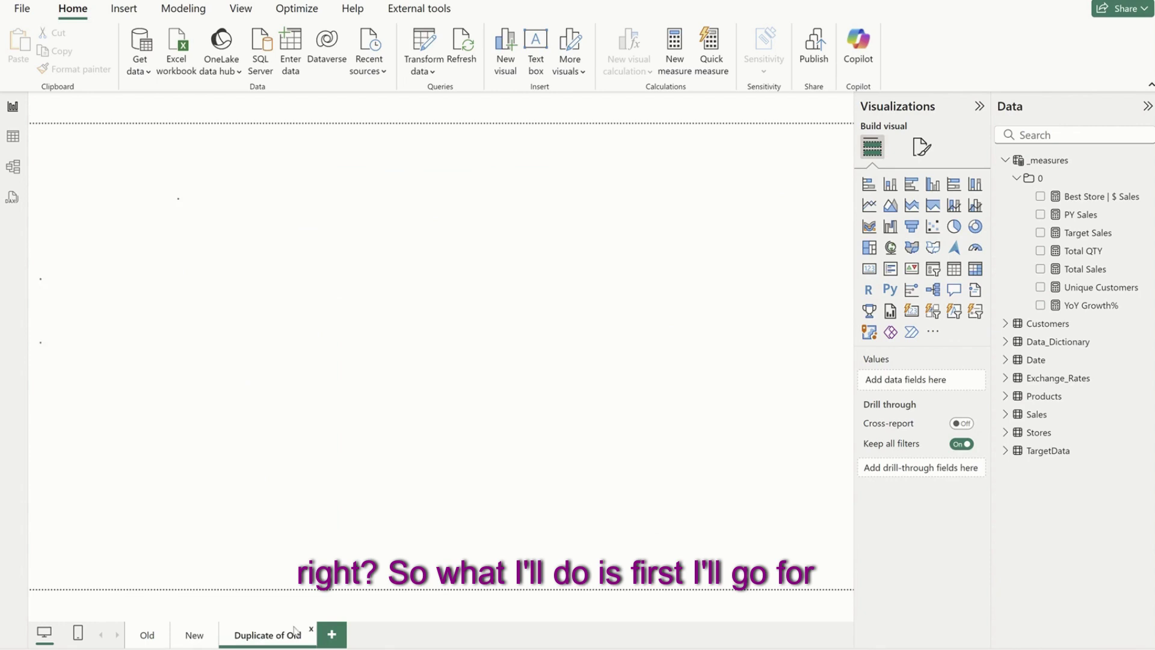
click(701, 338)
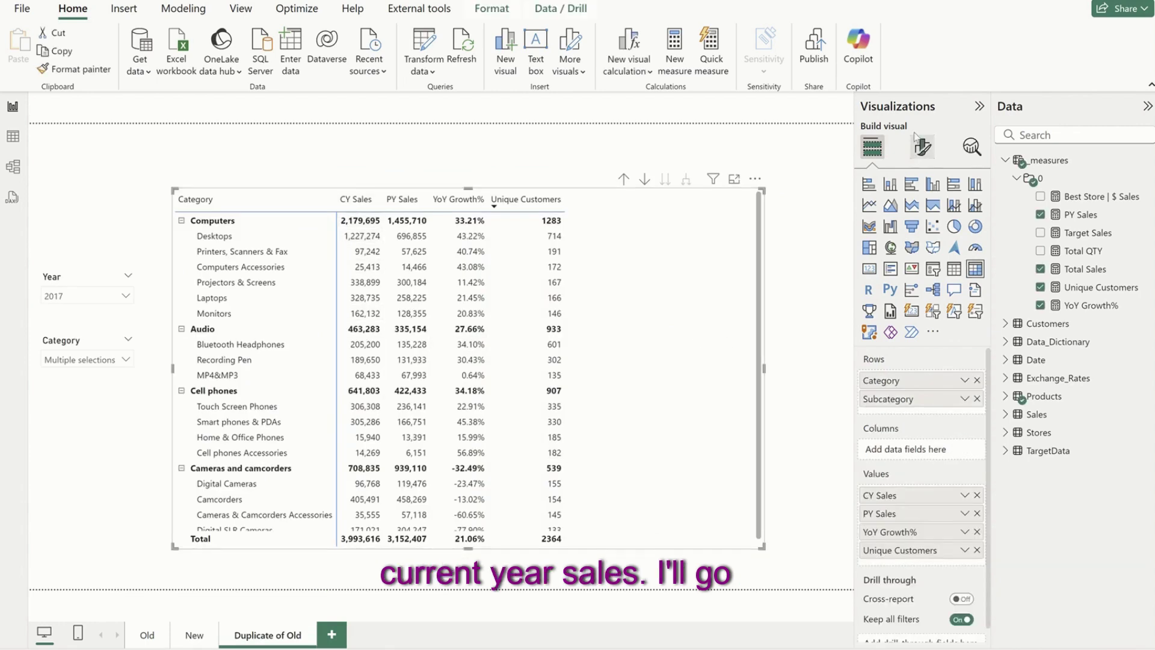
click(964, 497)
mouse_move(1030, 592)
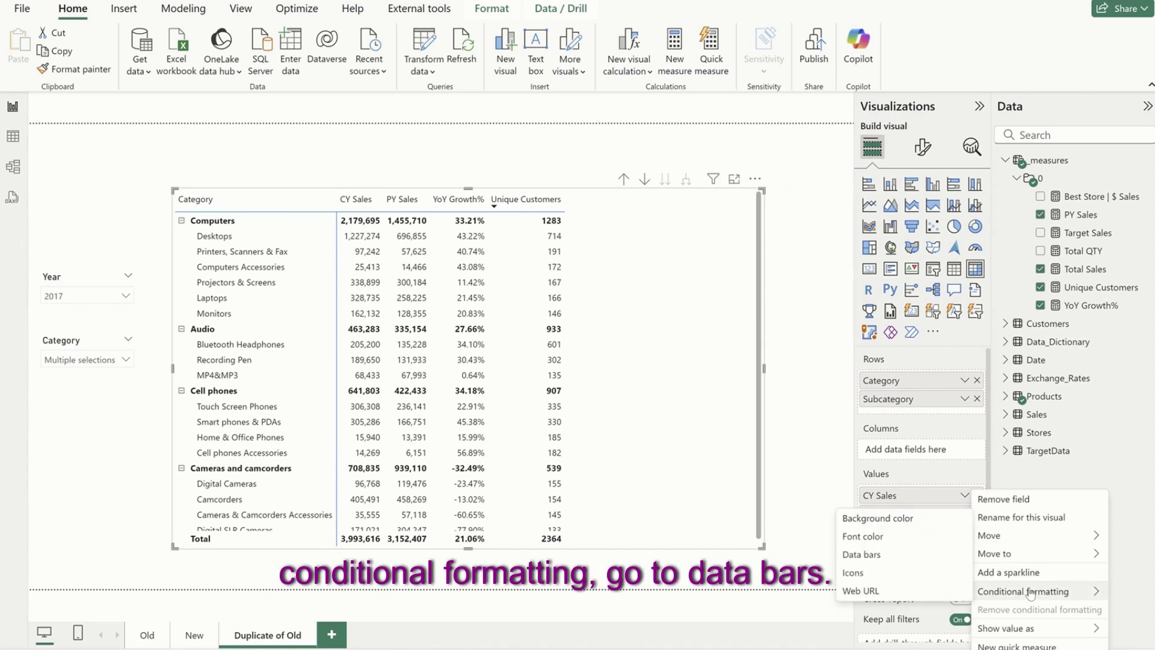
click(869, 554)
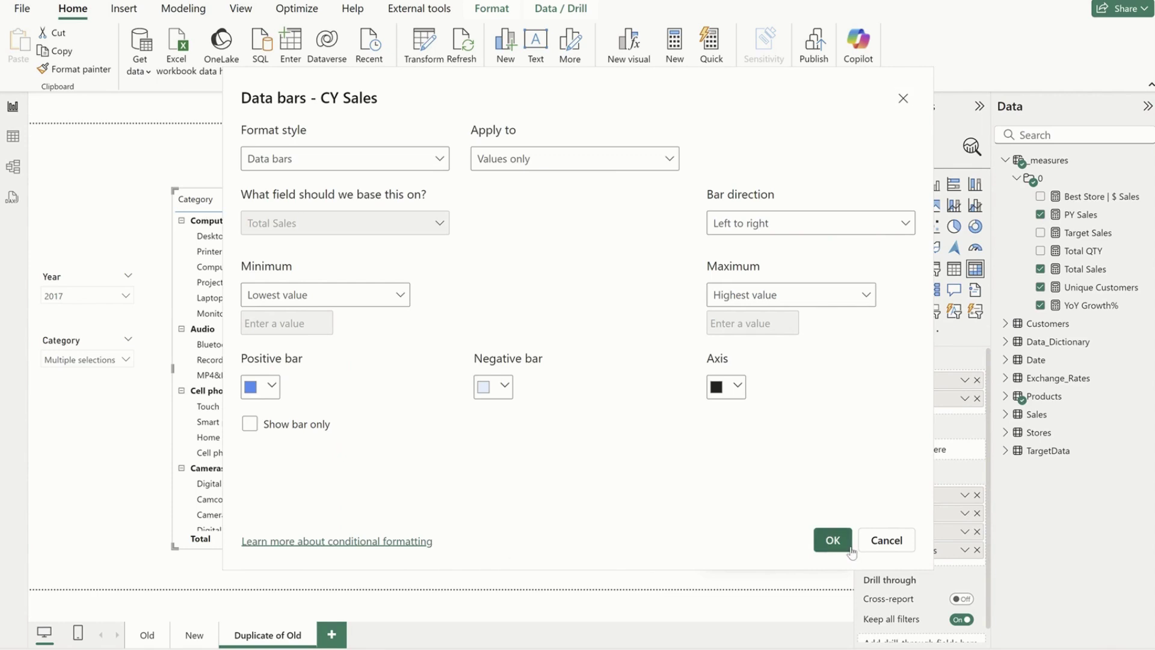
click(833, 539)
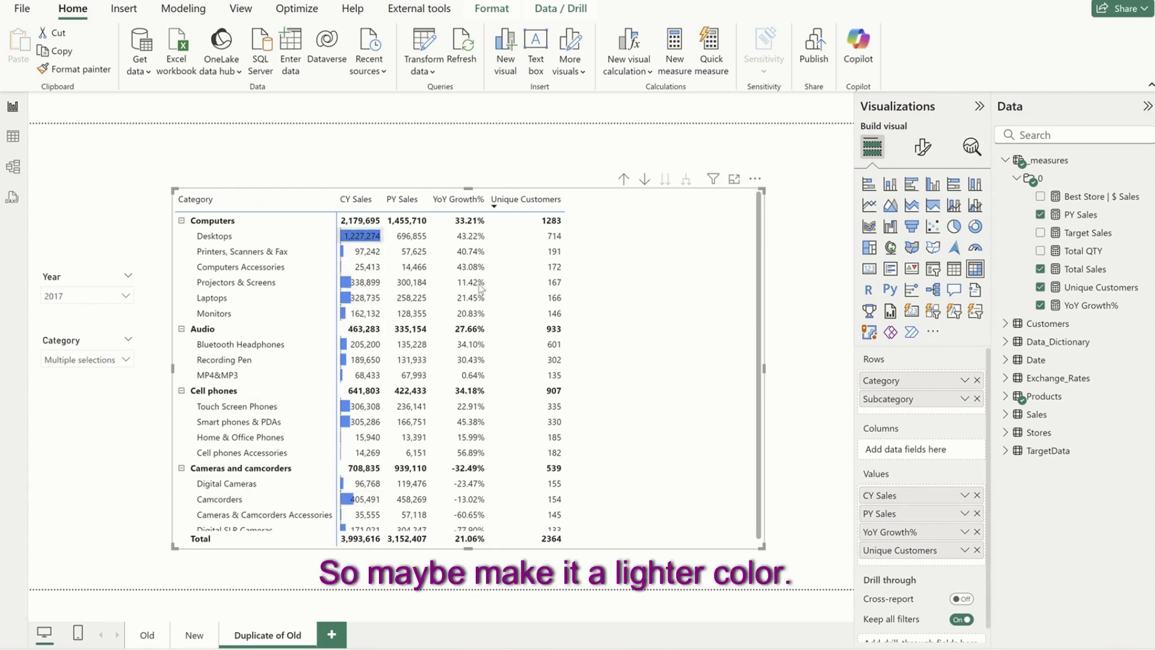
Change the positive bar colour of the CY Sales data bars to light grey.
click(964, 495)
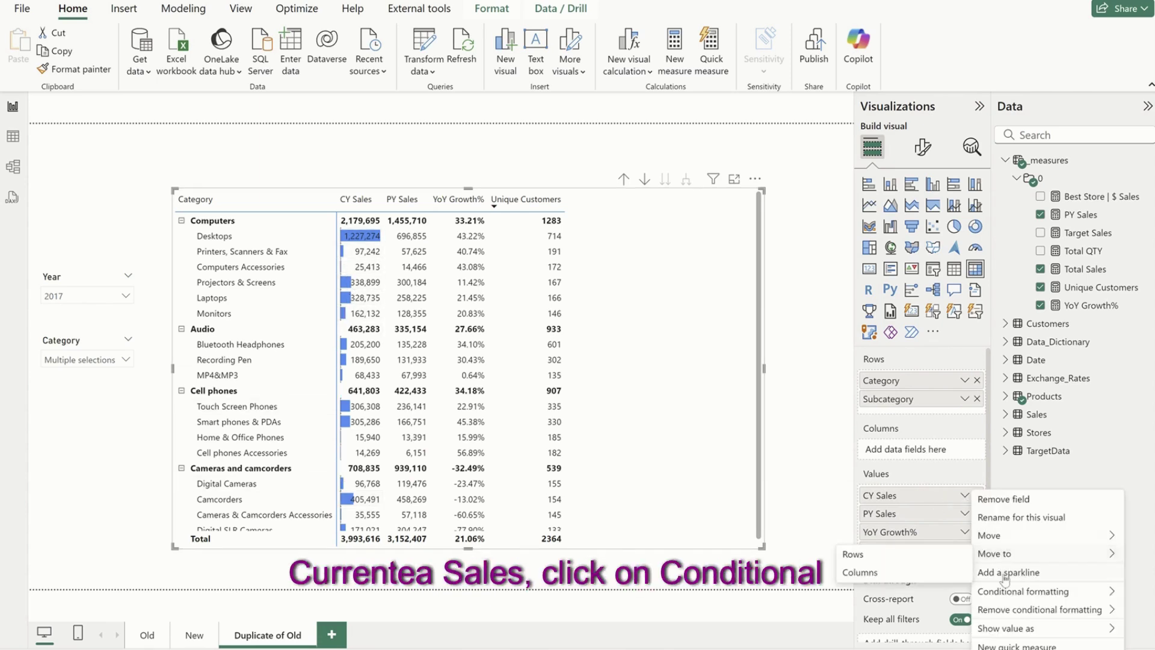
mouse_move(1022, 591)
click(866, 551)
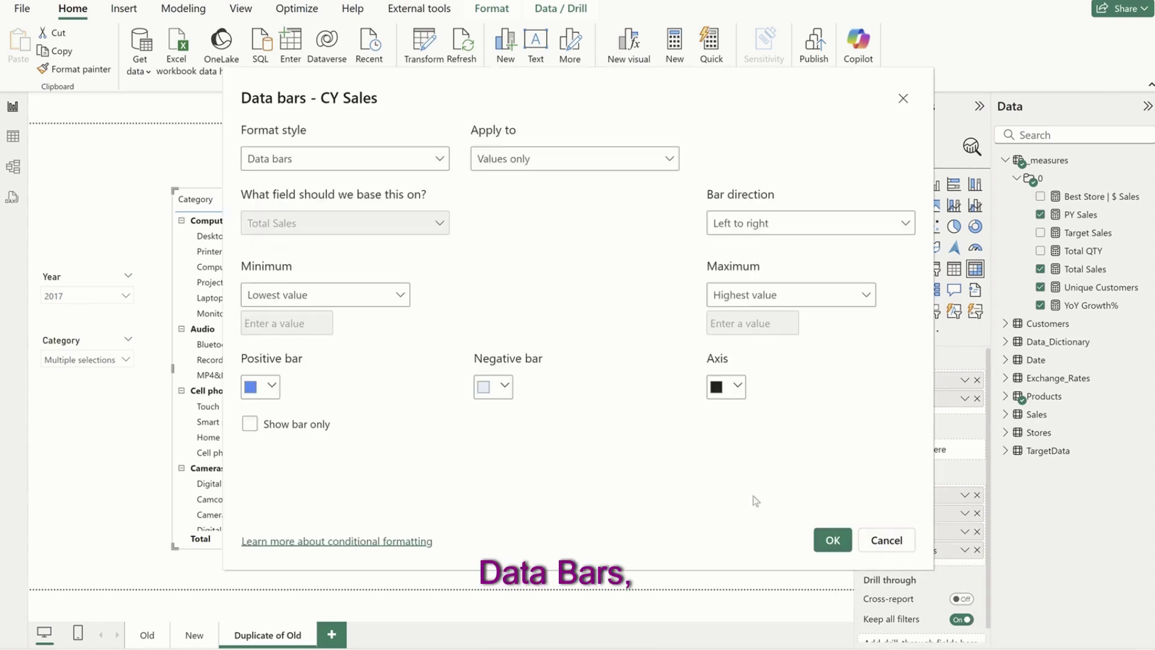
click(266, 391)
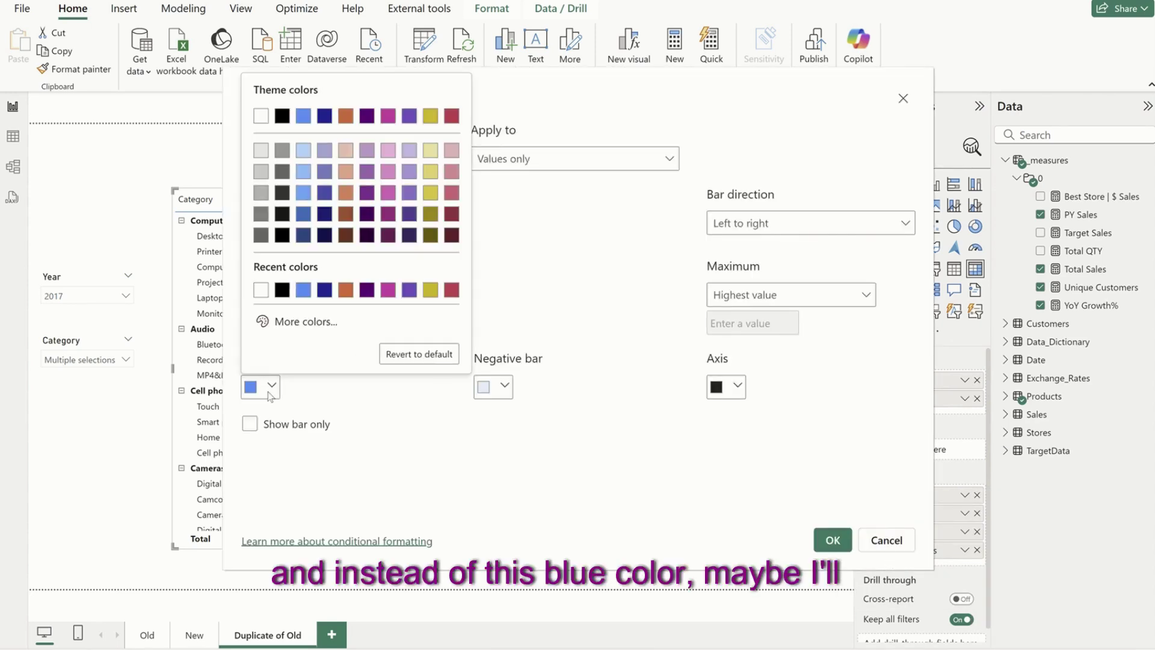
click(261, 150)
click(832, 539)
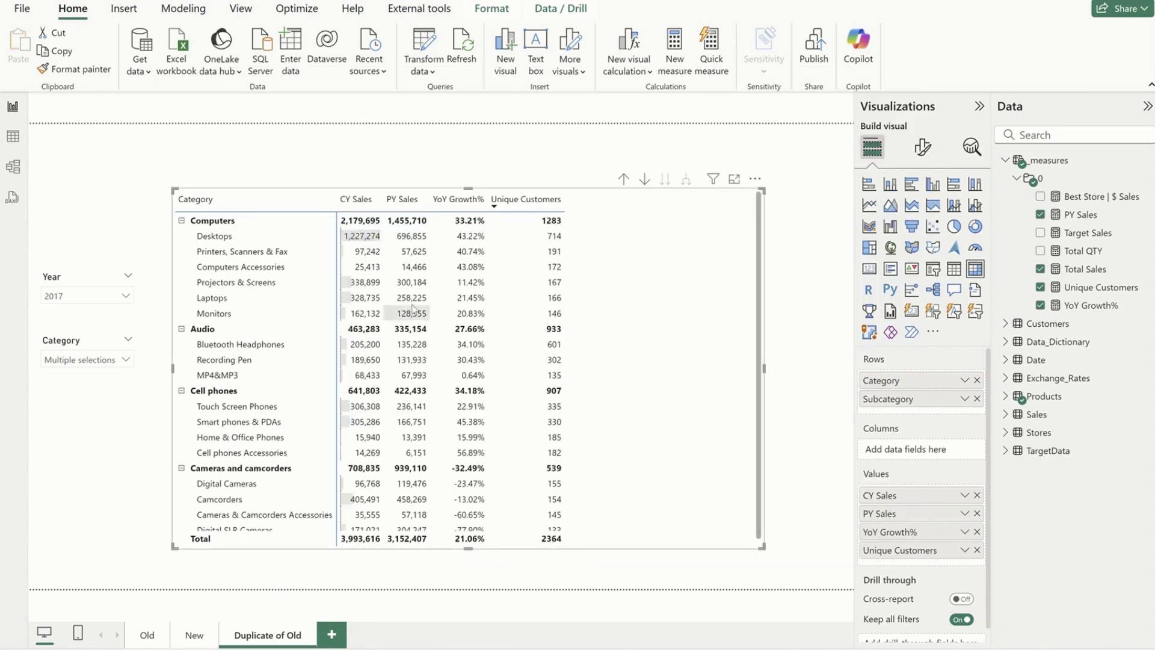
Sort the matrix in descending order by CY Sales, and re-sort it by YoY Growth%.
click(364, 204)
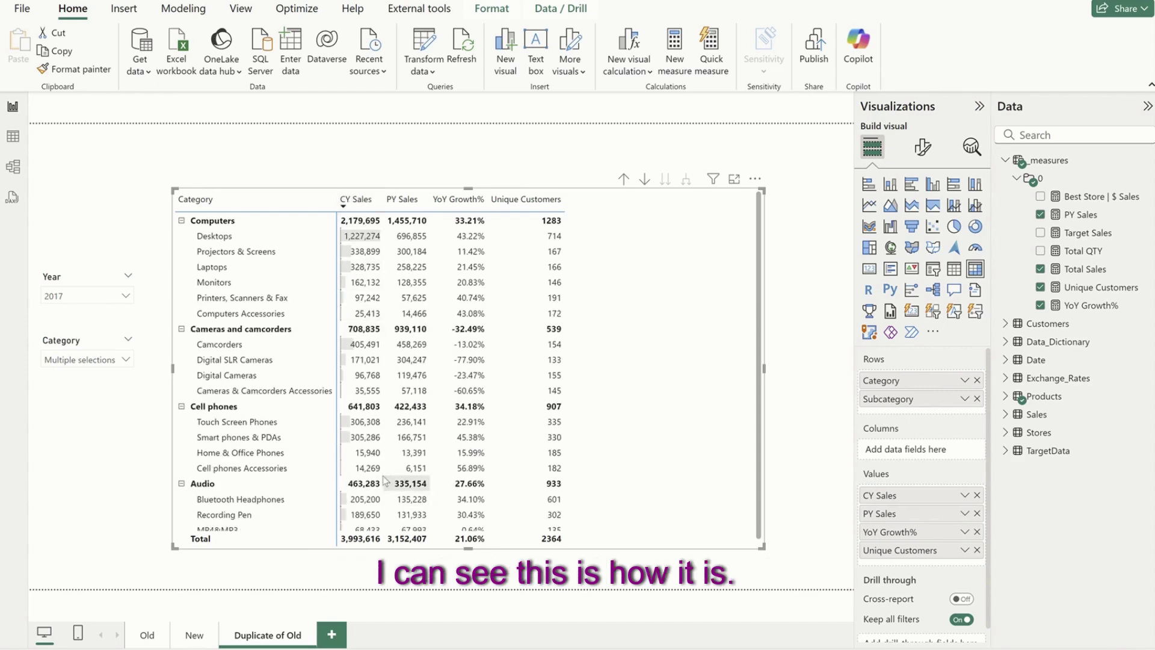
click(455, 207)
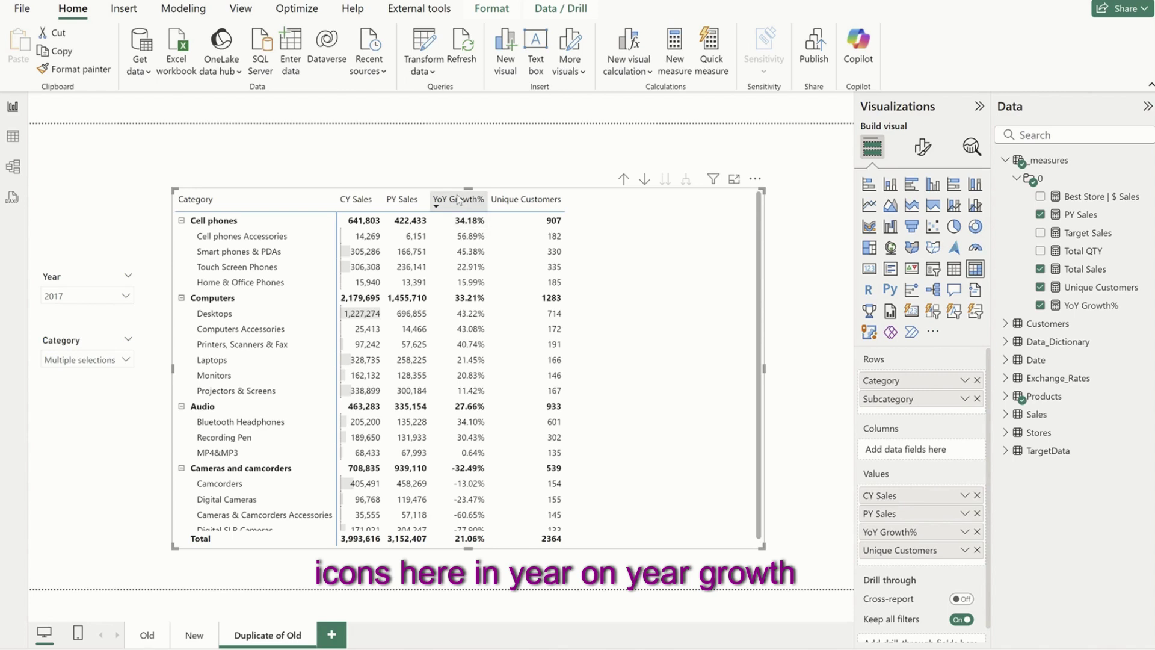
Open the icon conditional formatting for YoY Growth% and browse the available icon styles.
click(964, 532)
mouse_move(1022, 472)
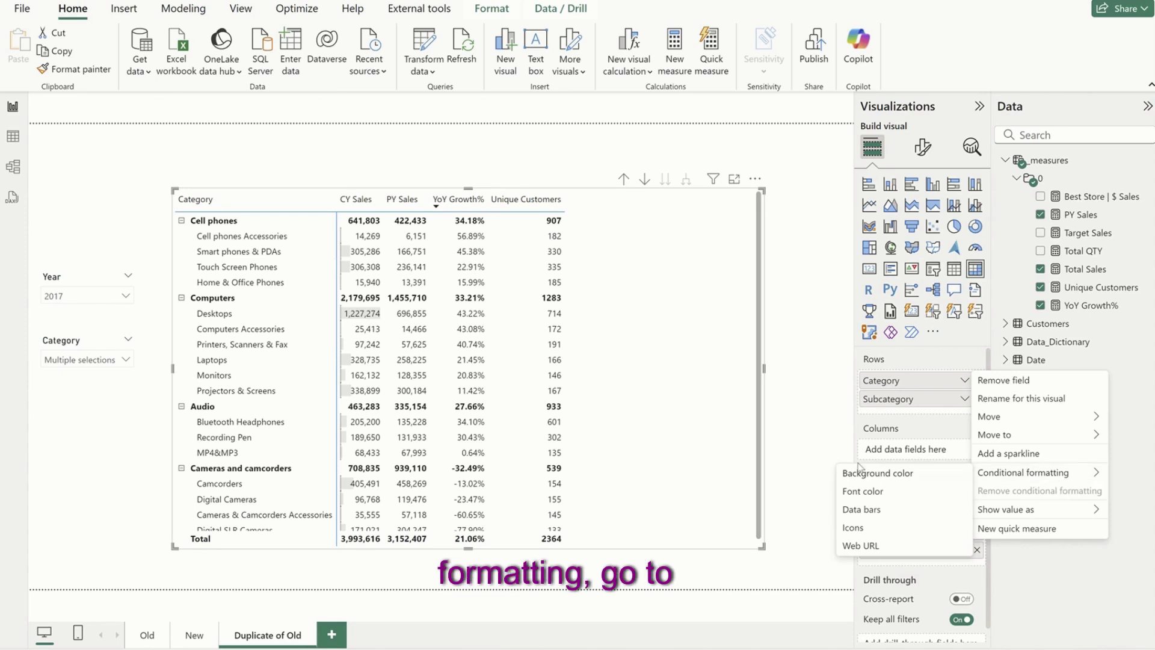
click(852, 527)
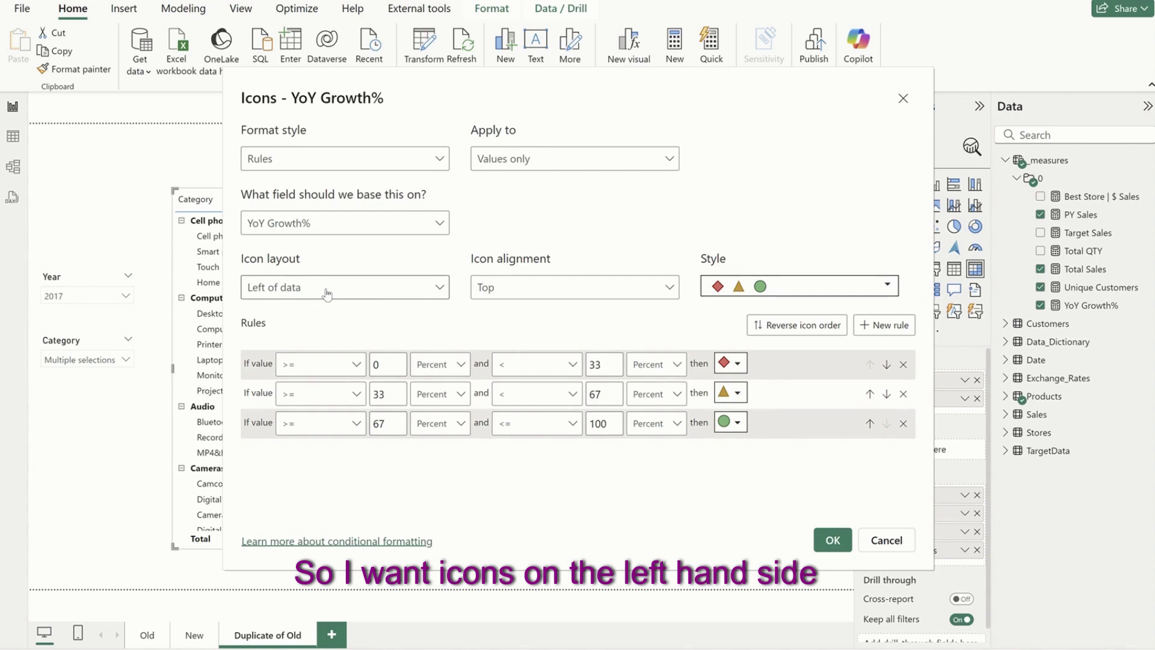
click(787, 288)
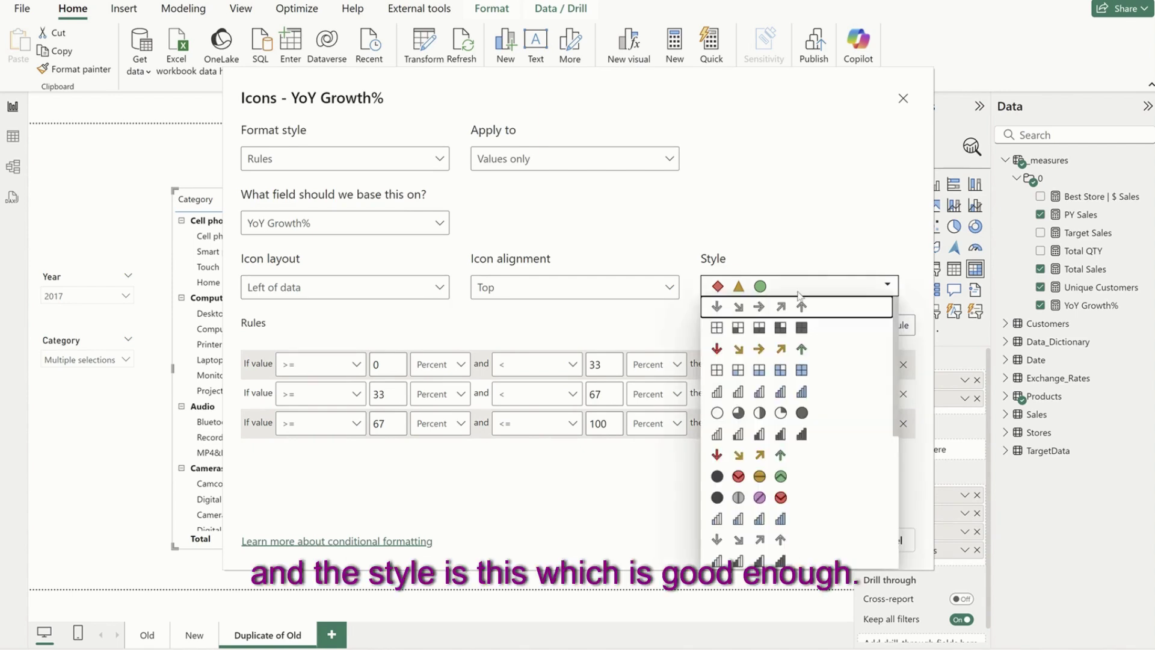
click(787, 289)
click(787, 289)
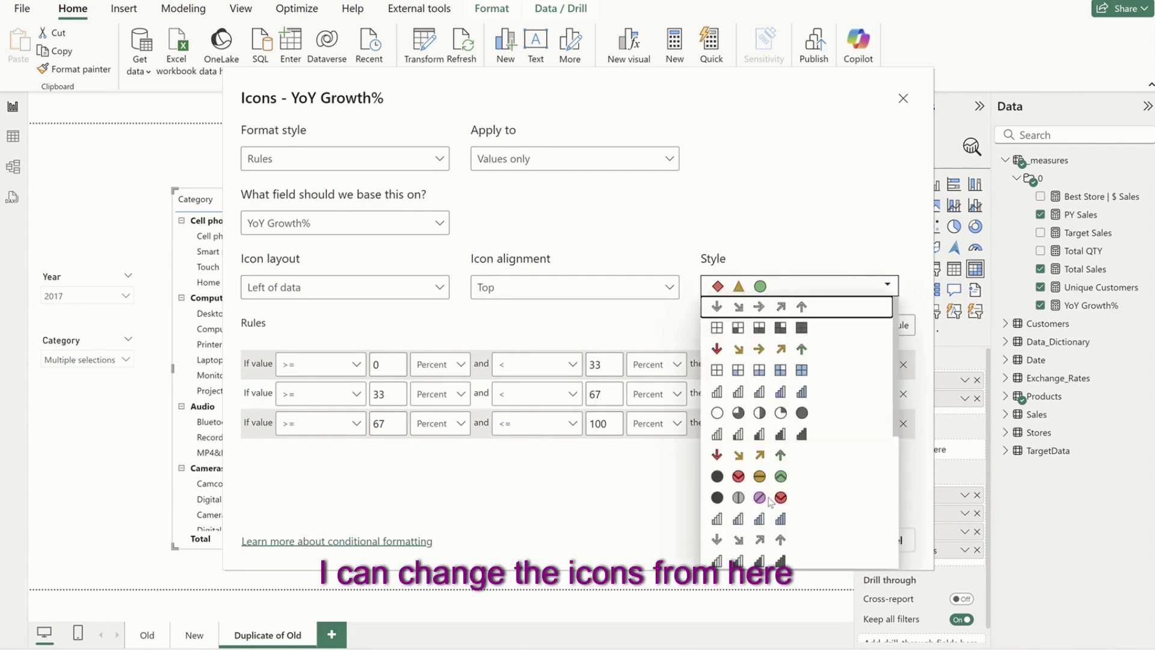
scroll(775, 492, down, 2)
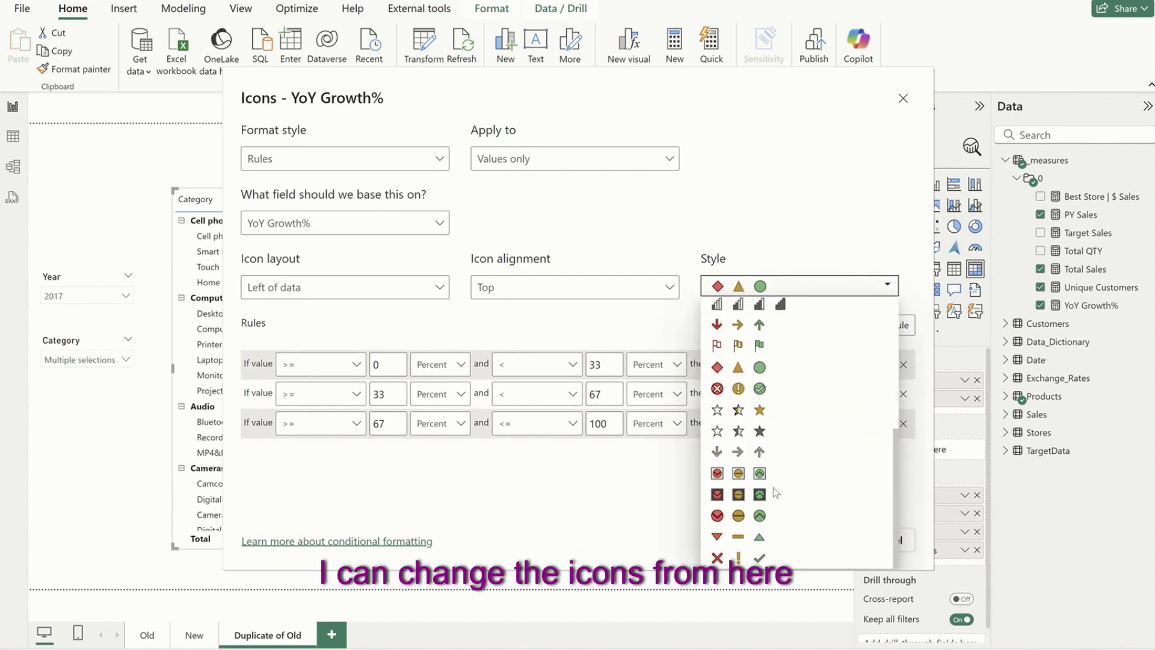
click(618, 340)
Set the first icon rule to a yellow circle, with the minimum 0 as Number and the upper limit 0.2.
click(444, 365)
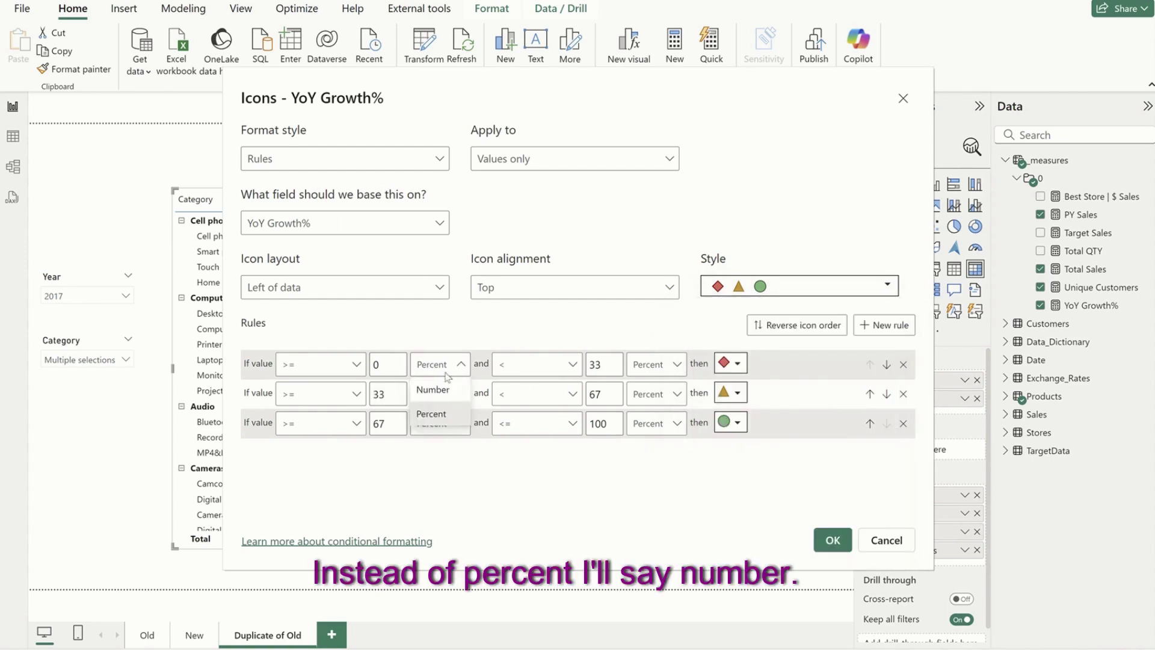
click(445, 391)
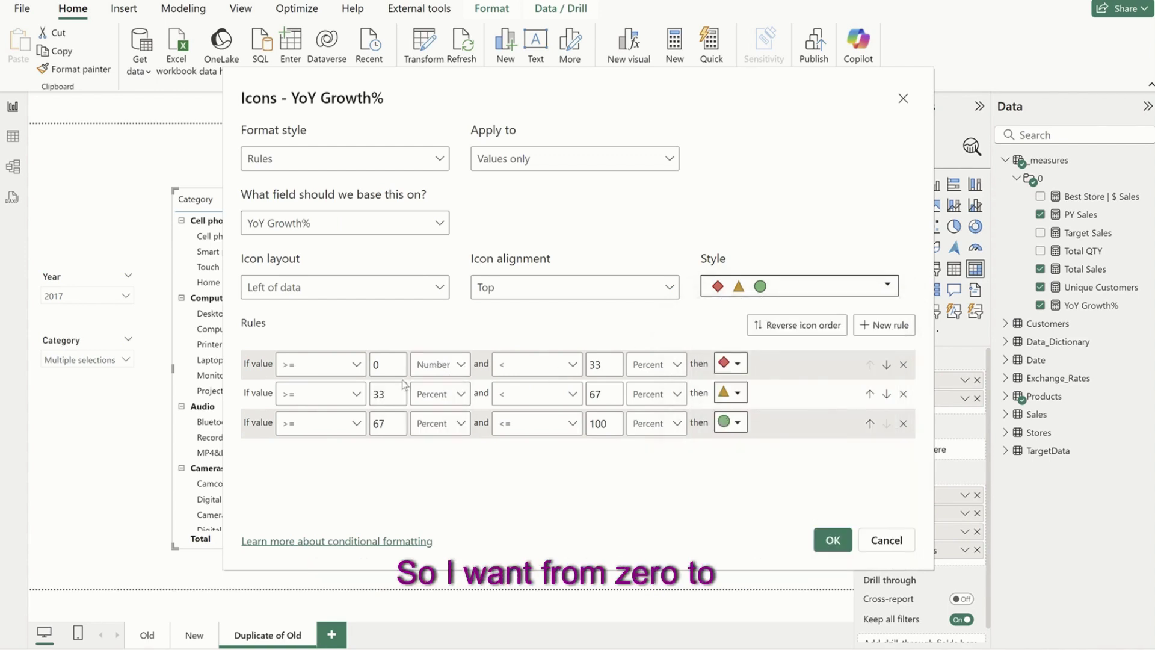
double_click(594, 363)
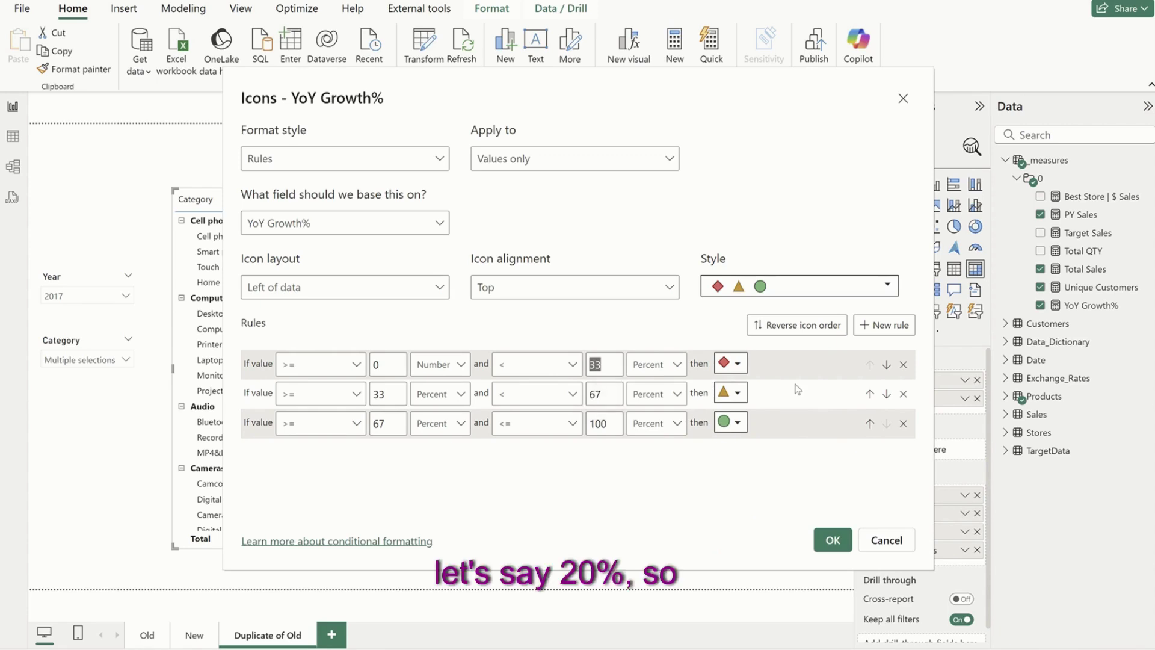
text(0.2)
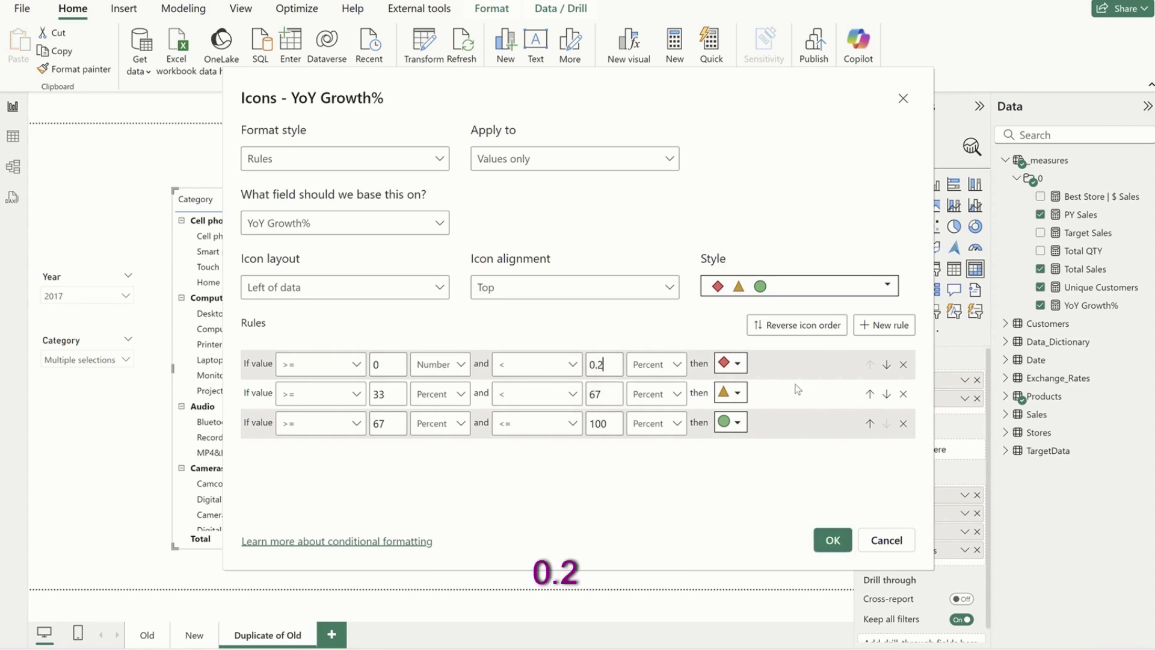
click(736, 362)
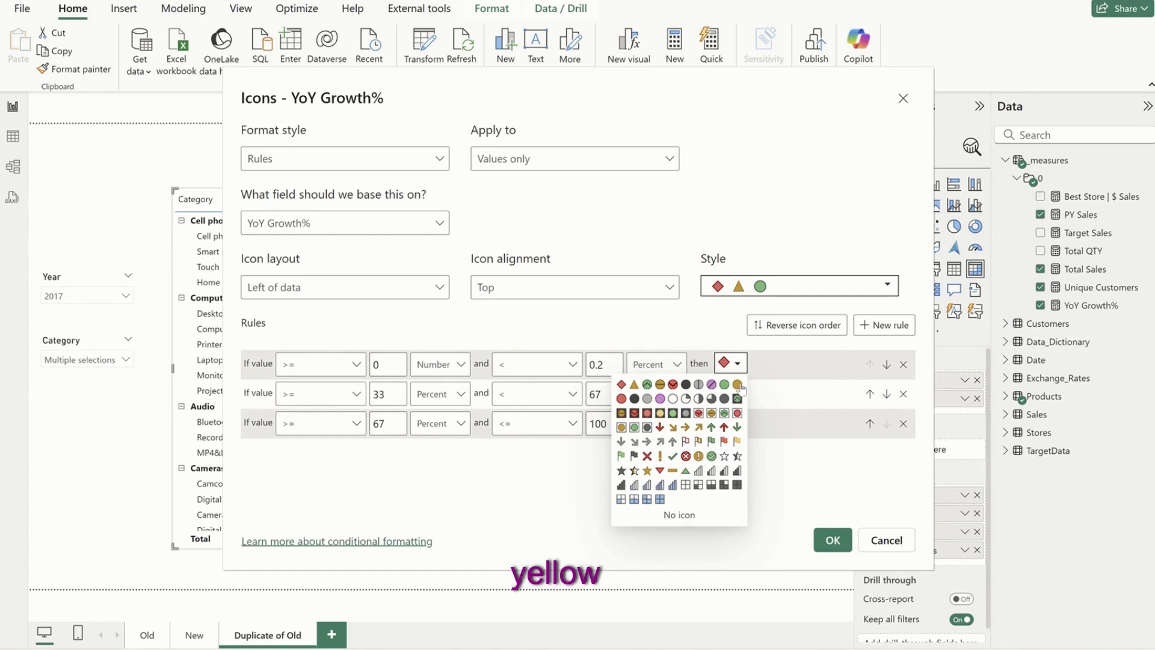
click(737, 385)
Set the second icon rule to a green circle for values from 0.2 to below 1, both limits as Number.
double_click(386, 396)
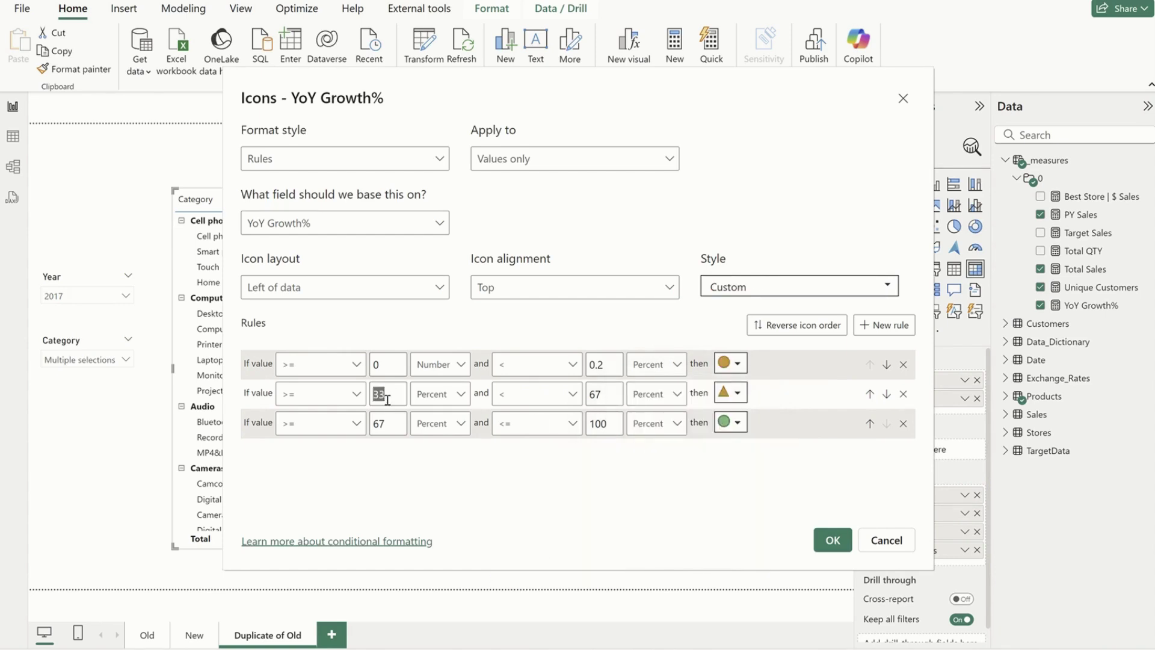
text(0.2)
click(440, 393)
click(433, 415)
double_click(602, 393)
text(1)
click(656, 393)
click(653, 418)
click(730, 392)
click(725, 413)
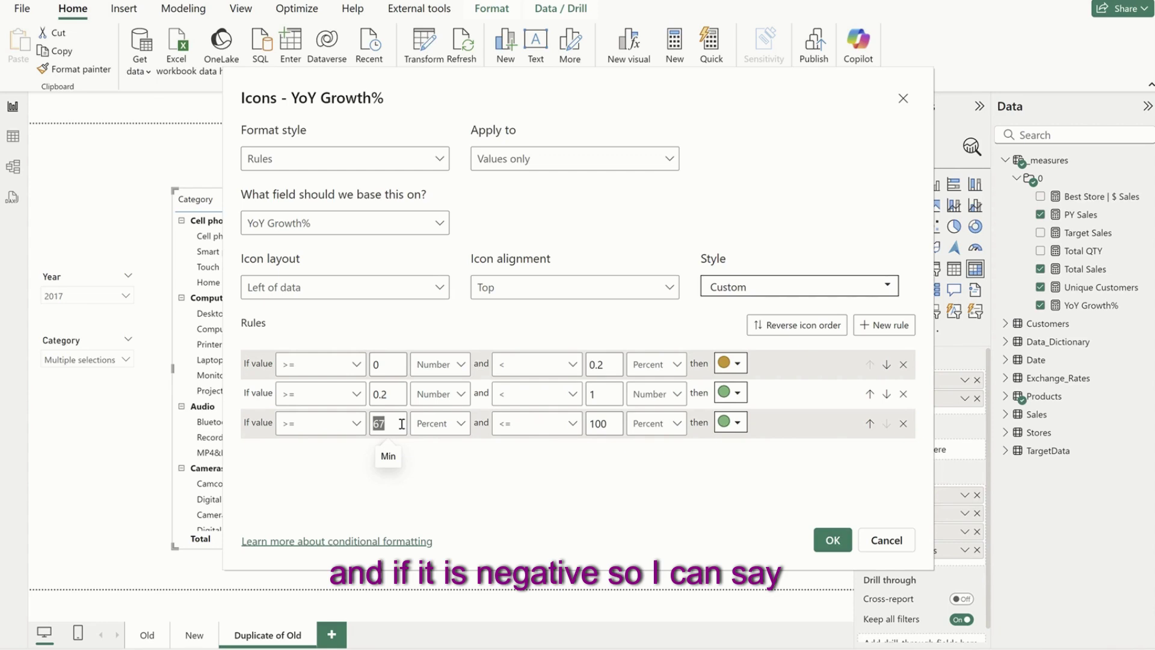
Set the third icon rule to a red circle for values from -1 up to and including 0, both limits as Number.
key(BackSpace)
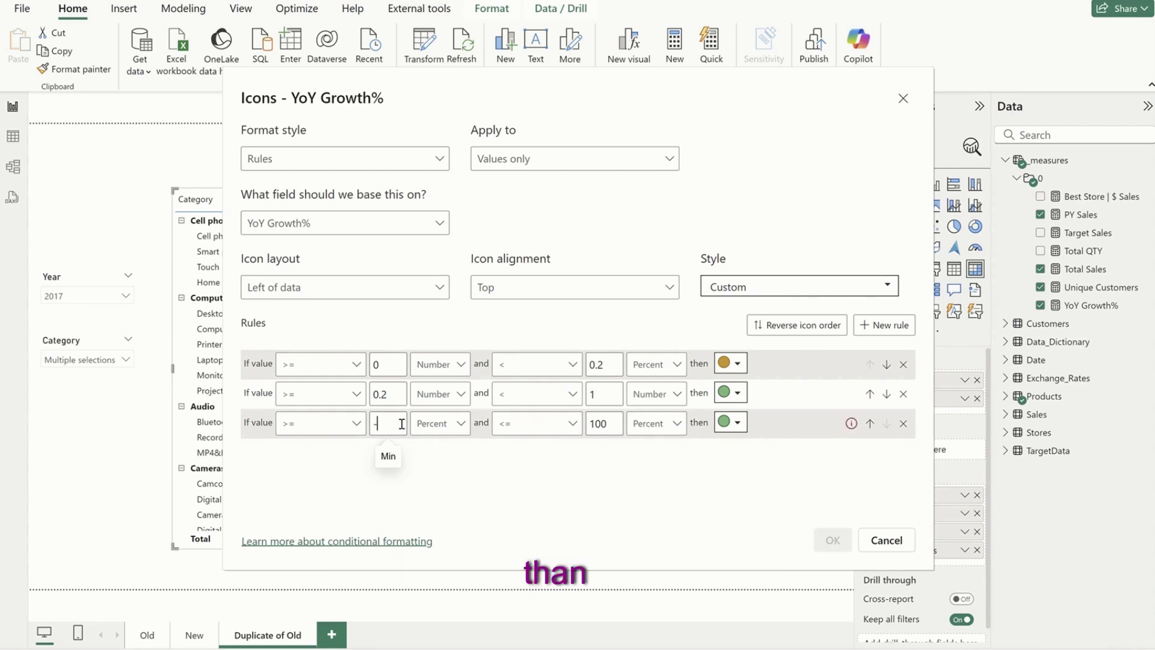
text(-1)
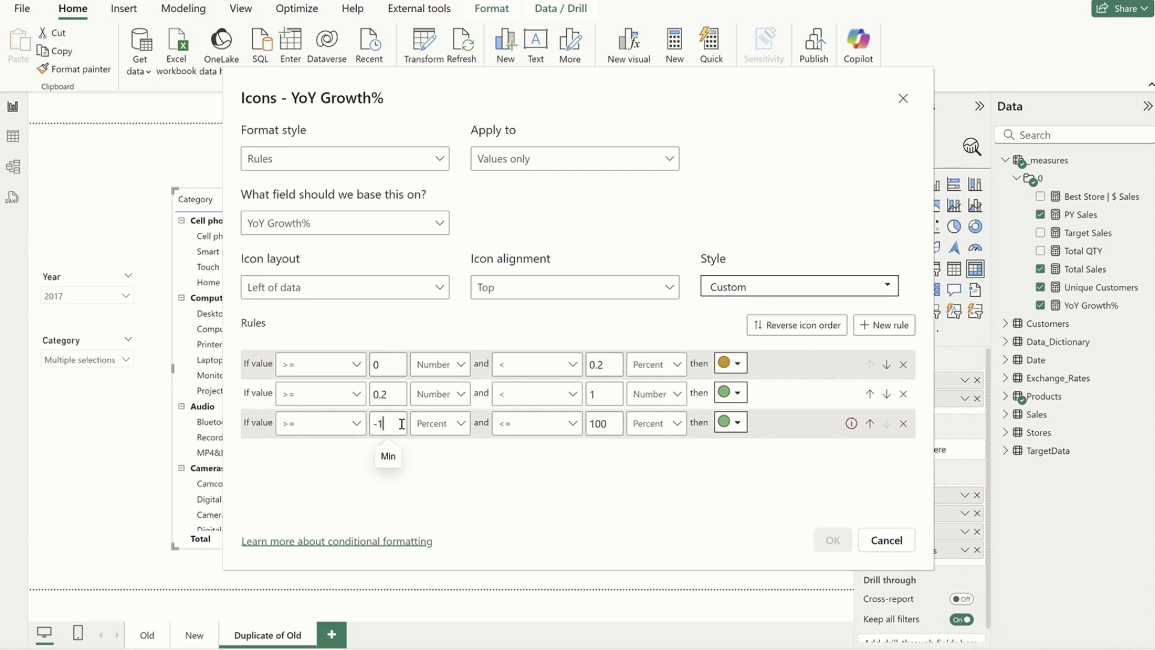
click(439, 422)
click(431, 446)
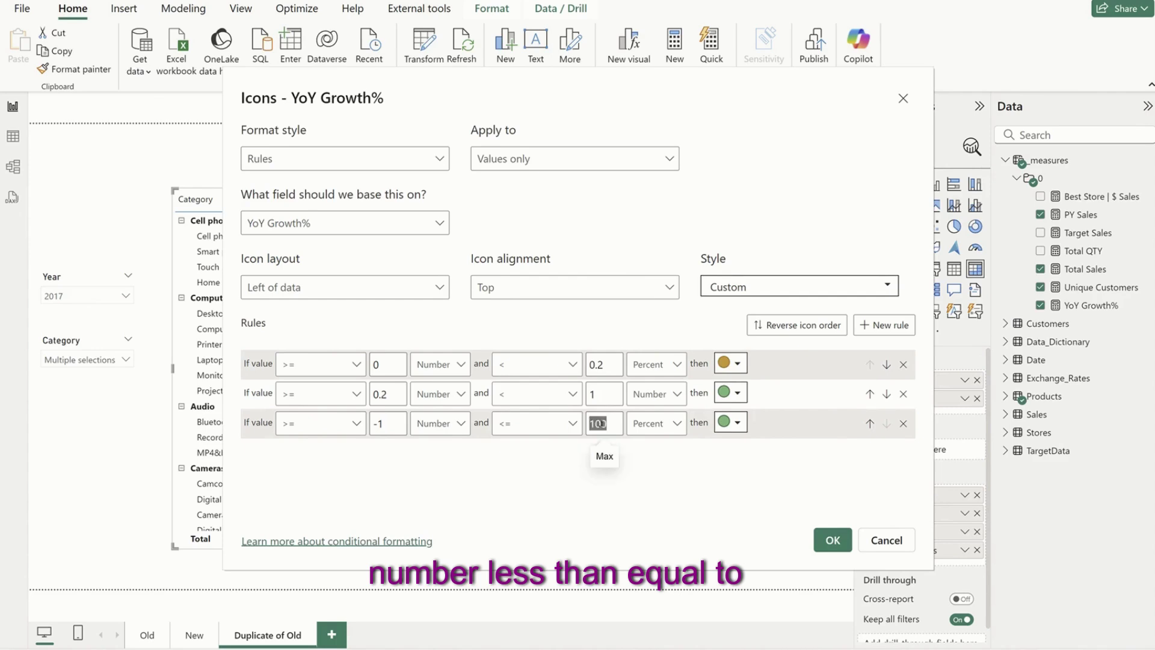
text(0)
click(656, 423)
click(644, 451)
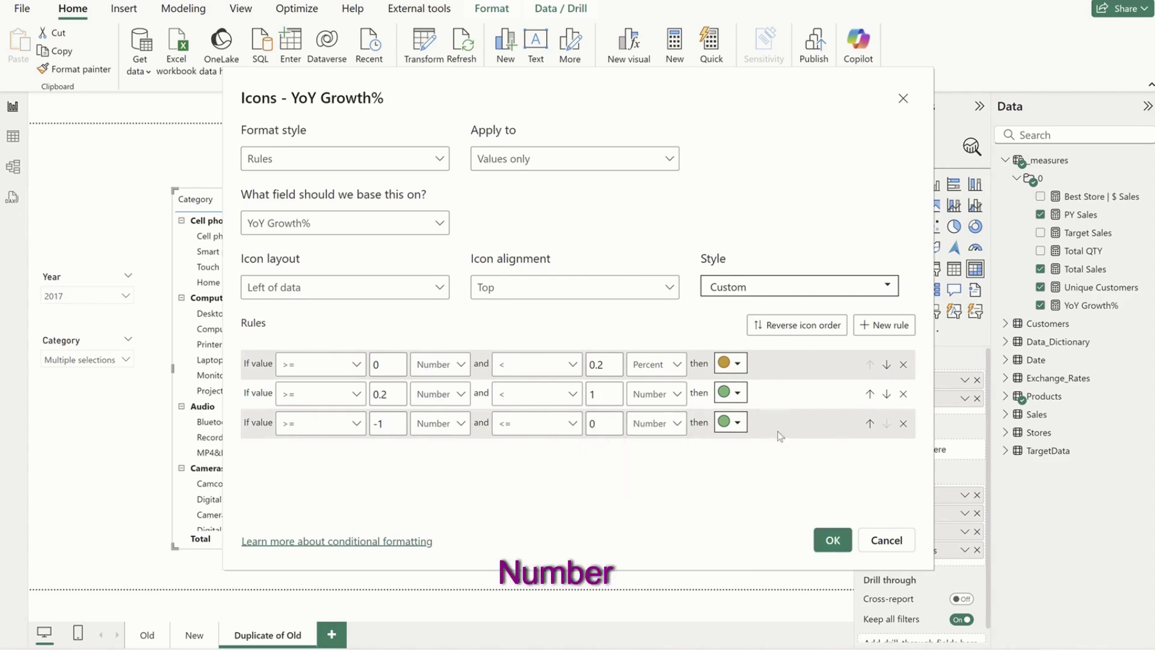
click(737, 423)
click(620, 283)
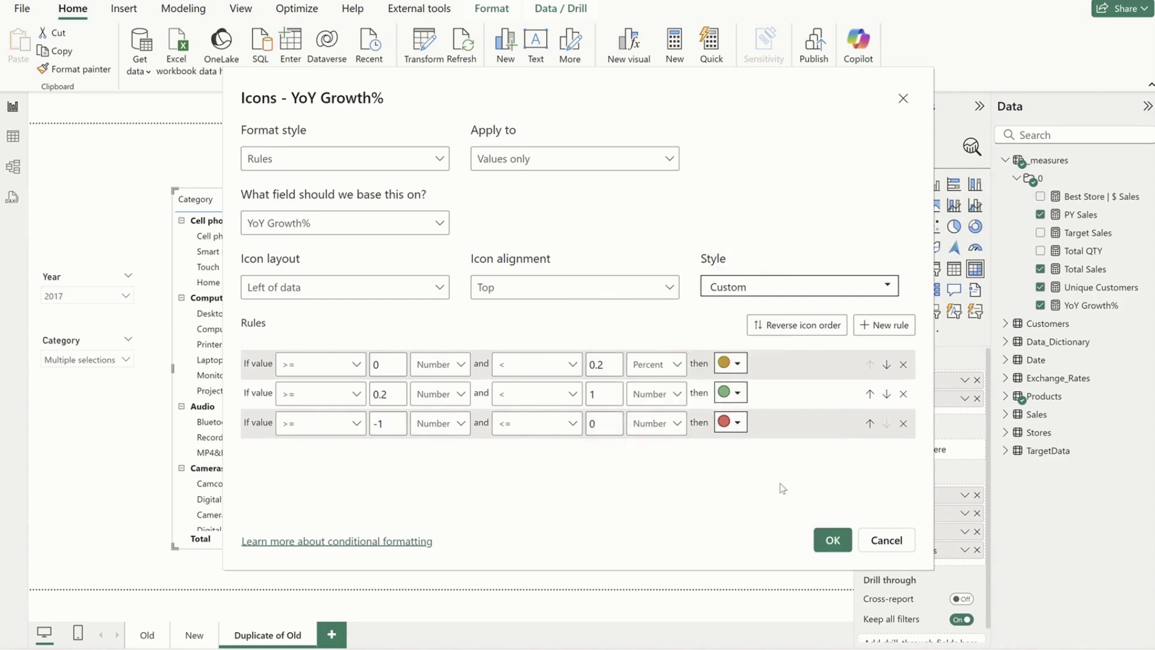
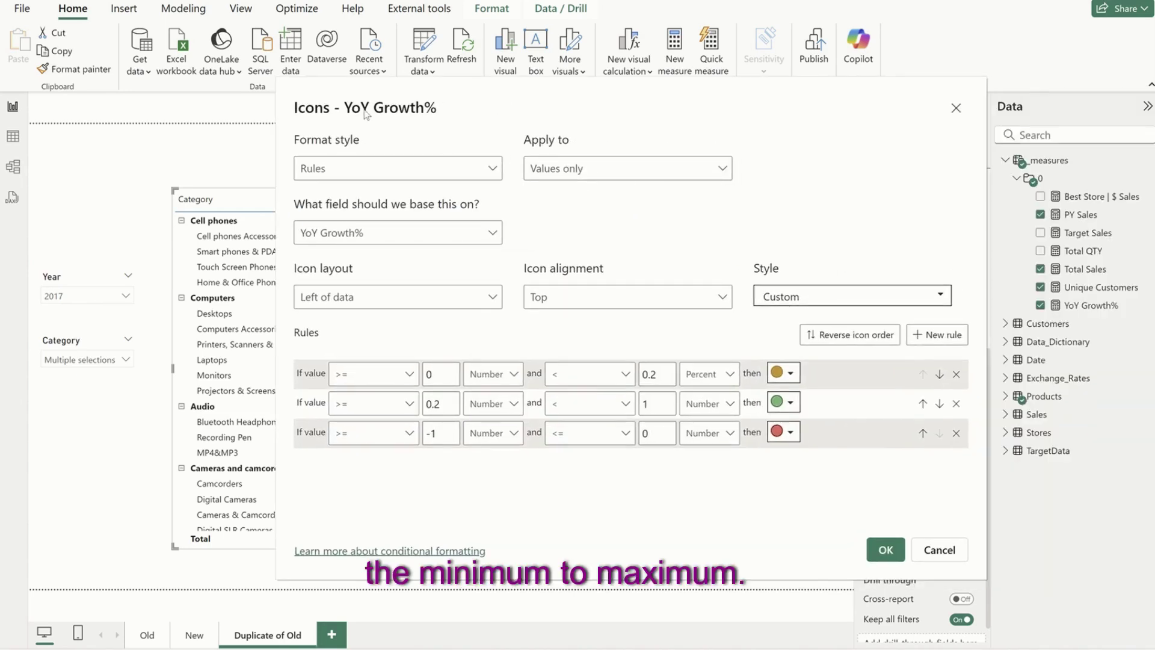
Change the first icon rule to a red circle for values from -1 to below 0, with the upper limit as Number.
click(449, 377)
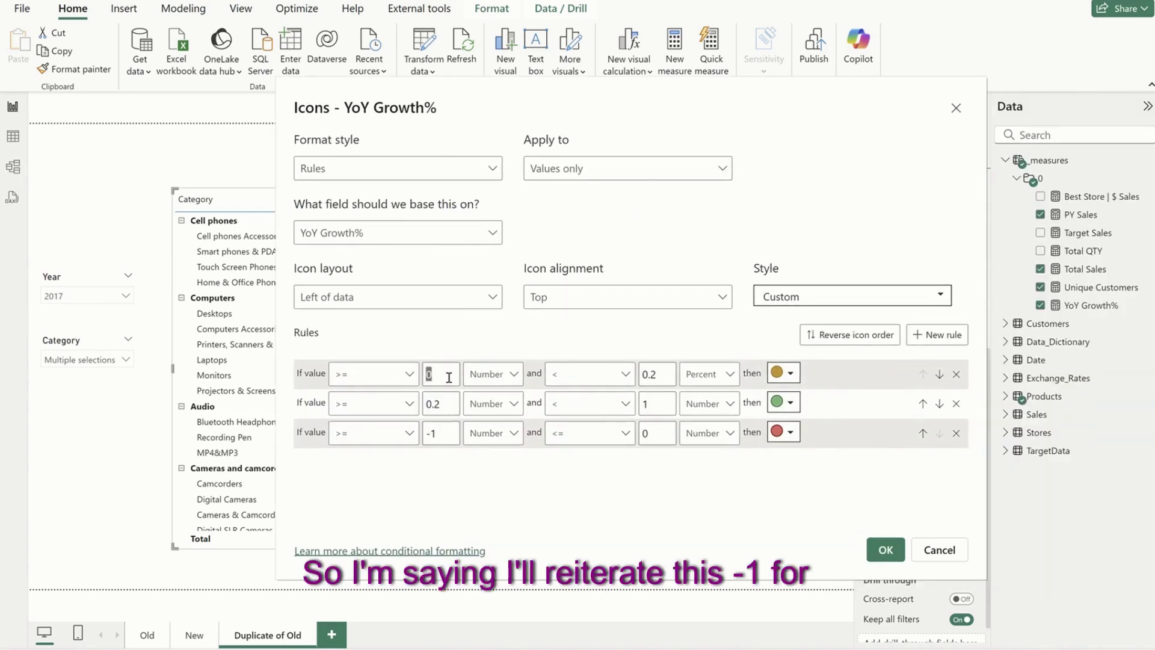
text(-1)
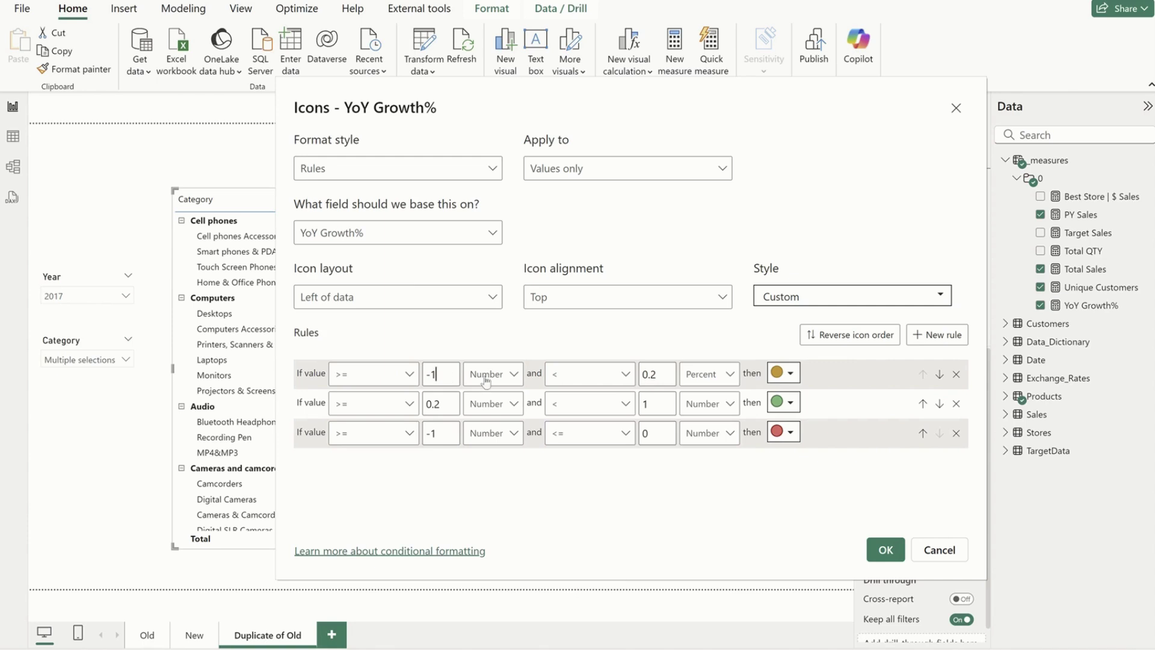
key(BackSpace)
key(BackSpace)
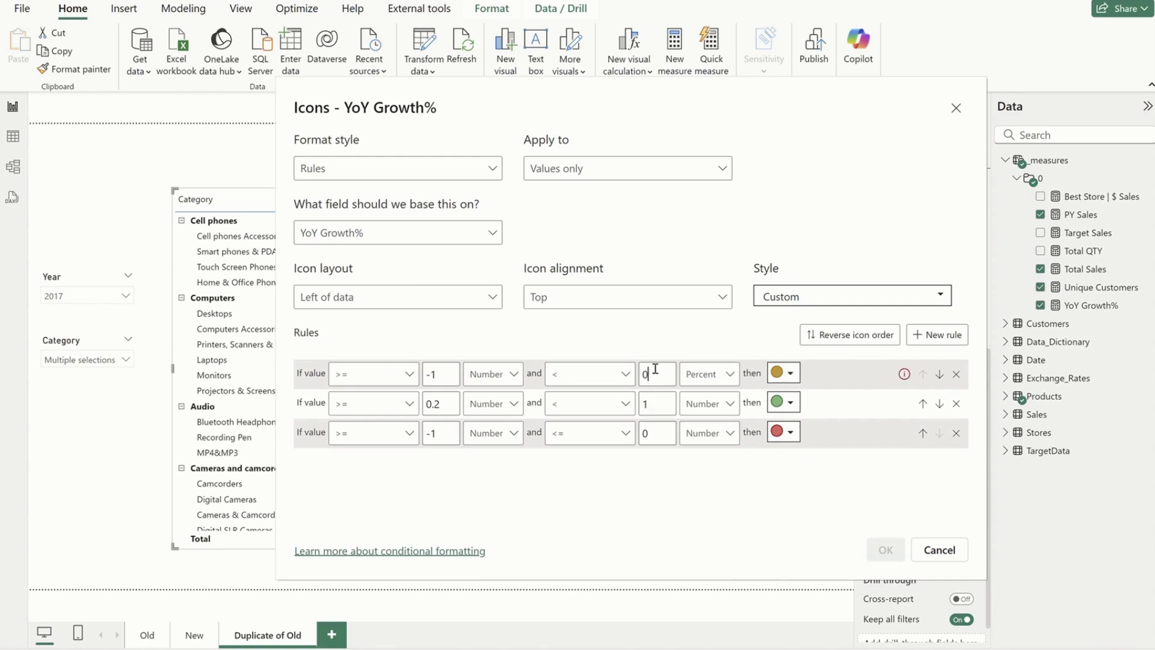
click(710, 374)
click(695, 400)
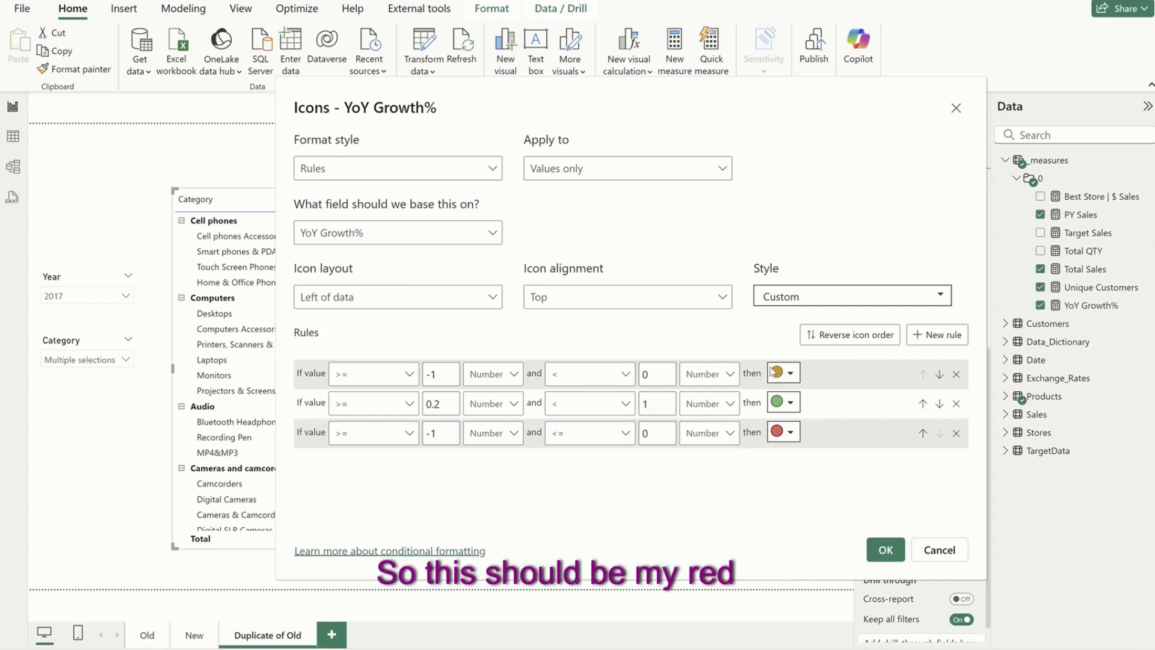
click(774, 372)
click(674, 409)
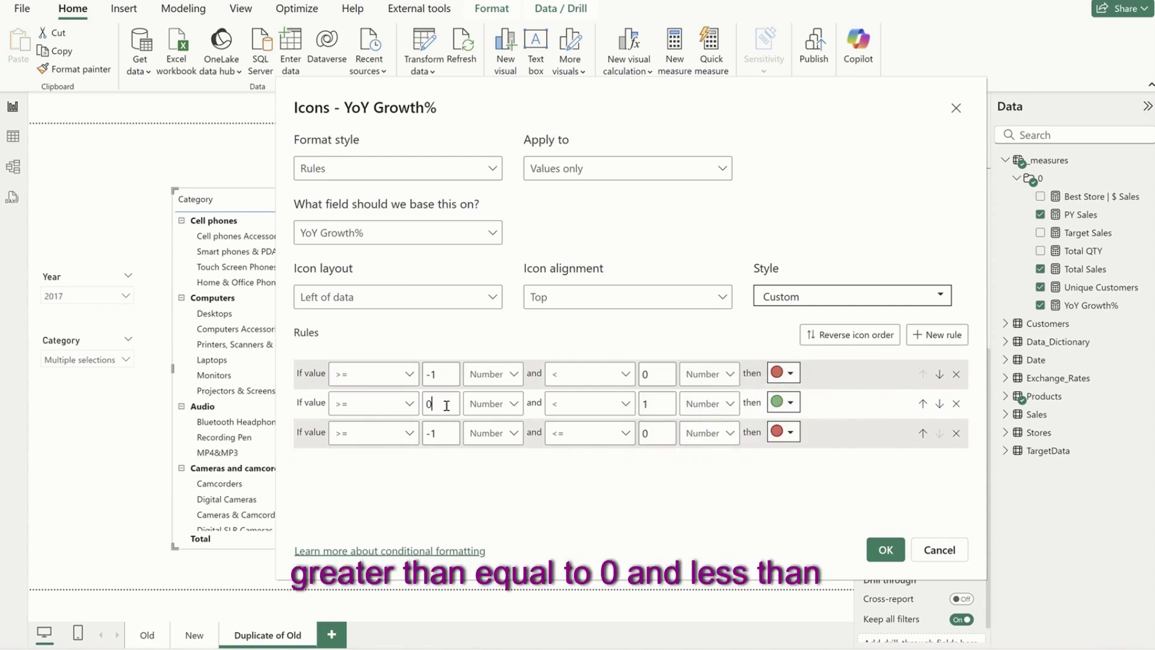
Change the second icon rule to a yellow circle for values from 0 to below 0.2.
text(0.2)
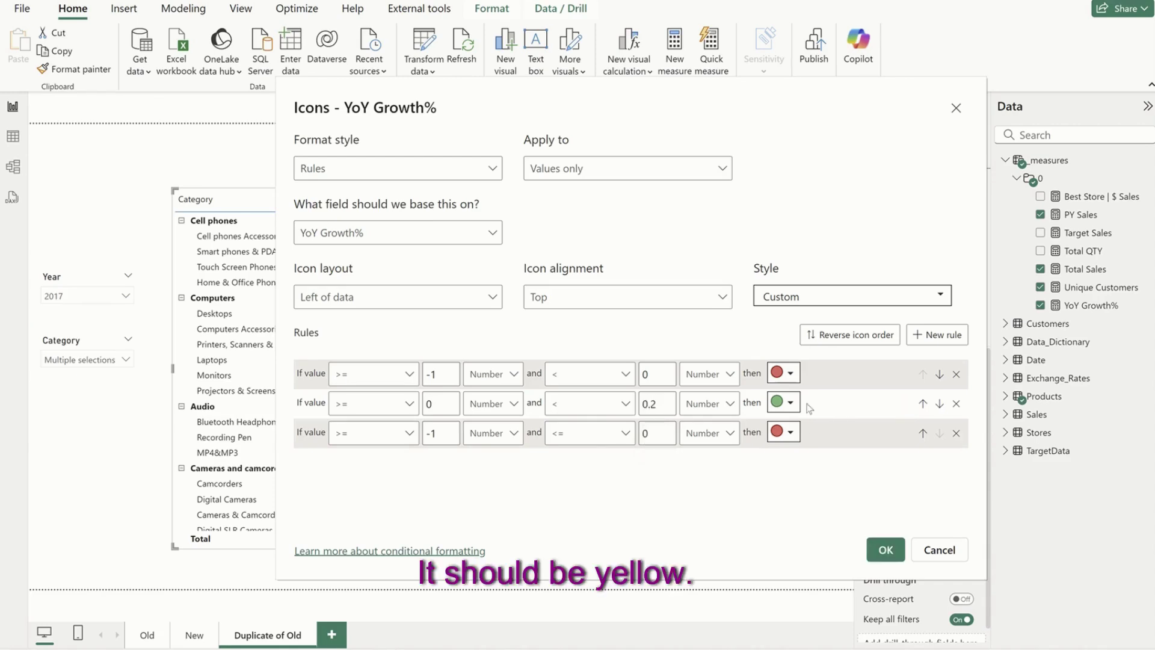
click(784, 404)
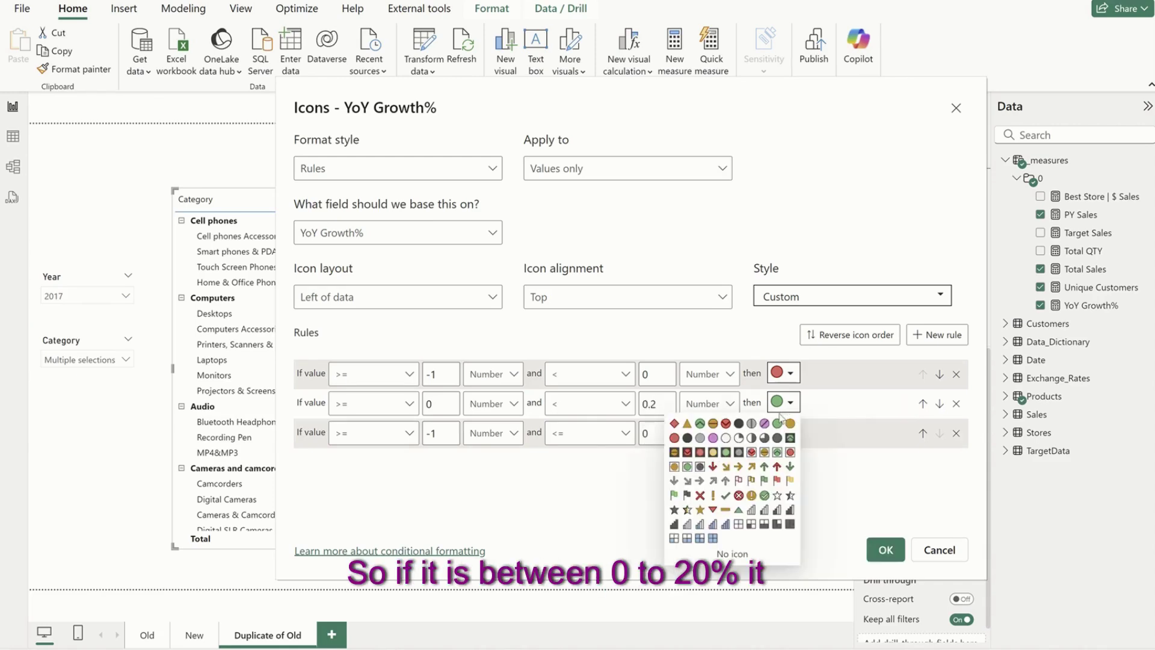
click(789, 423)
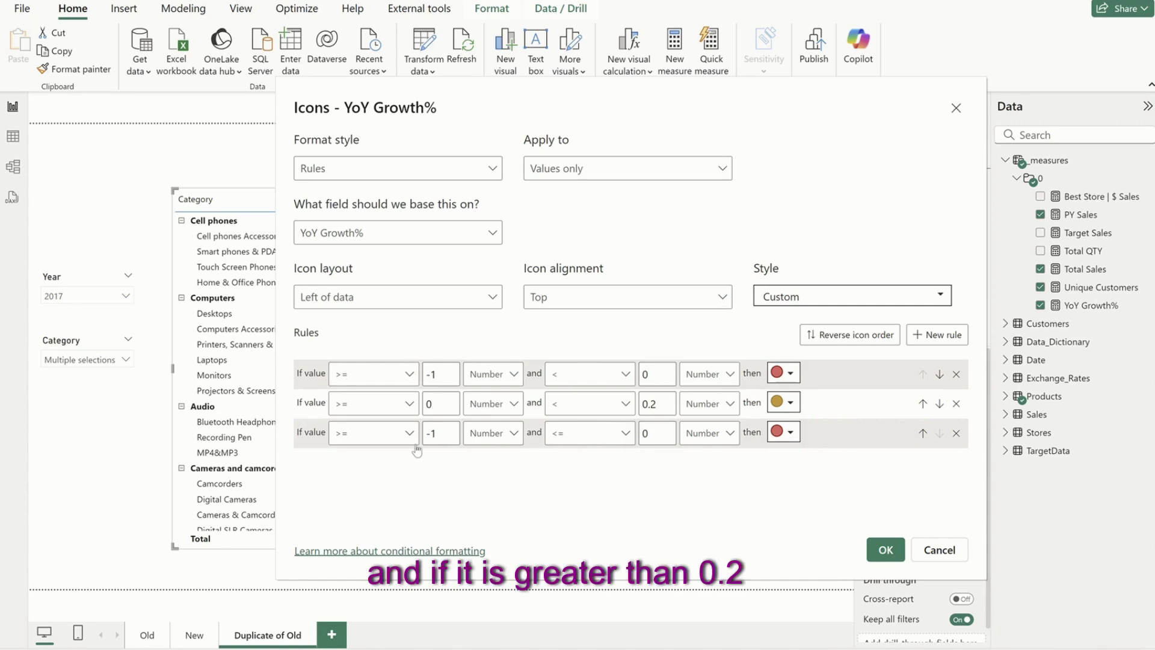
Change the third icon rule to a green circle for values from 0.2 to 1, then apply the rules and check the matrix.
text(0.2)
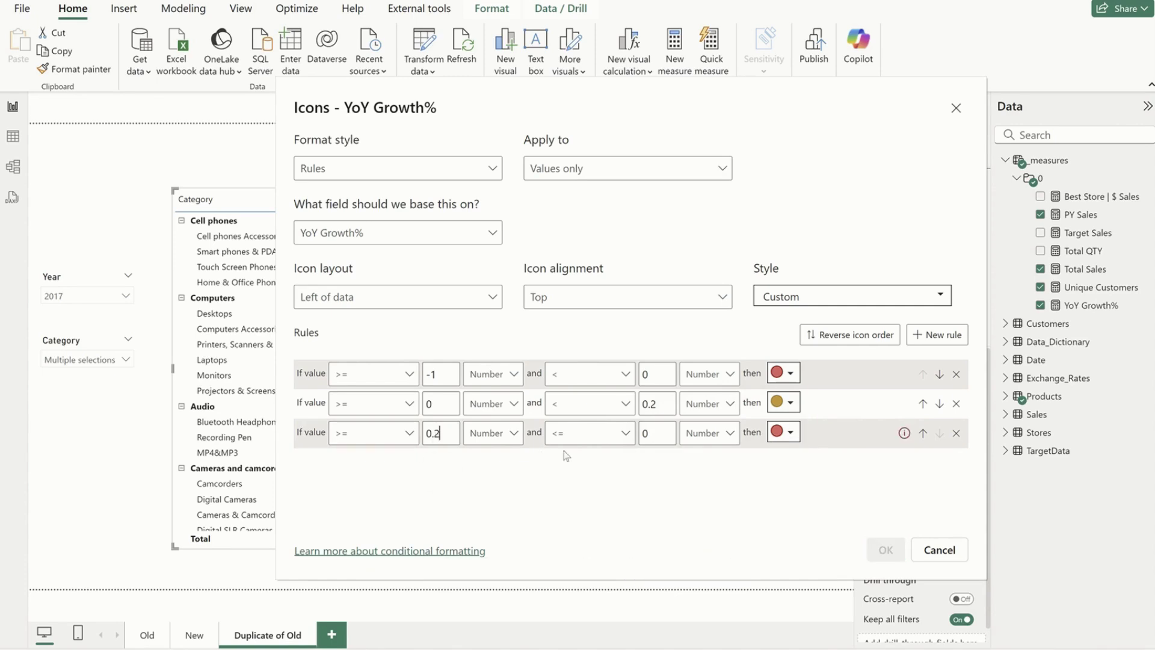
click(655, 436)
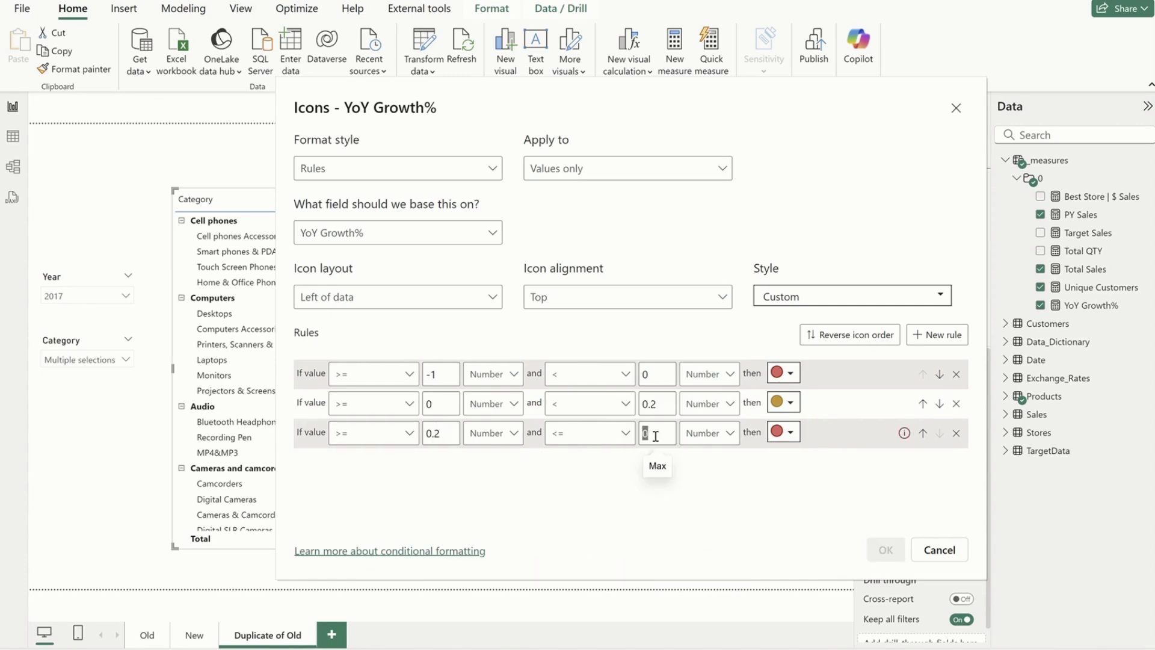
text(1)
click(783, 432)
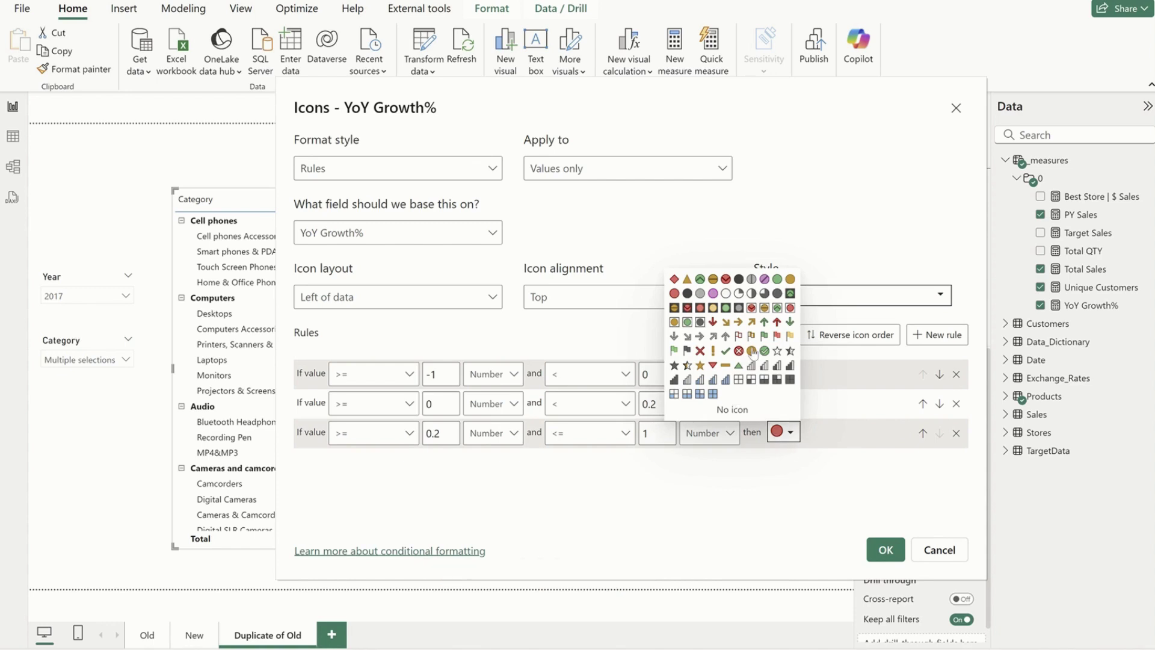
click(776, 279)
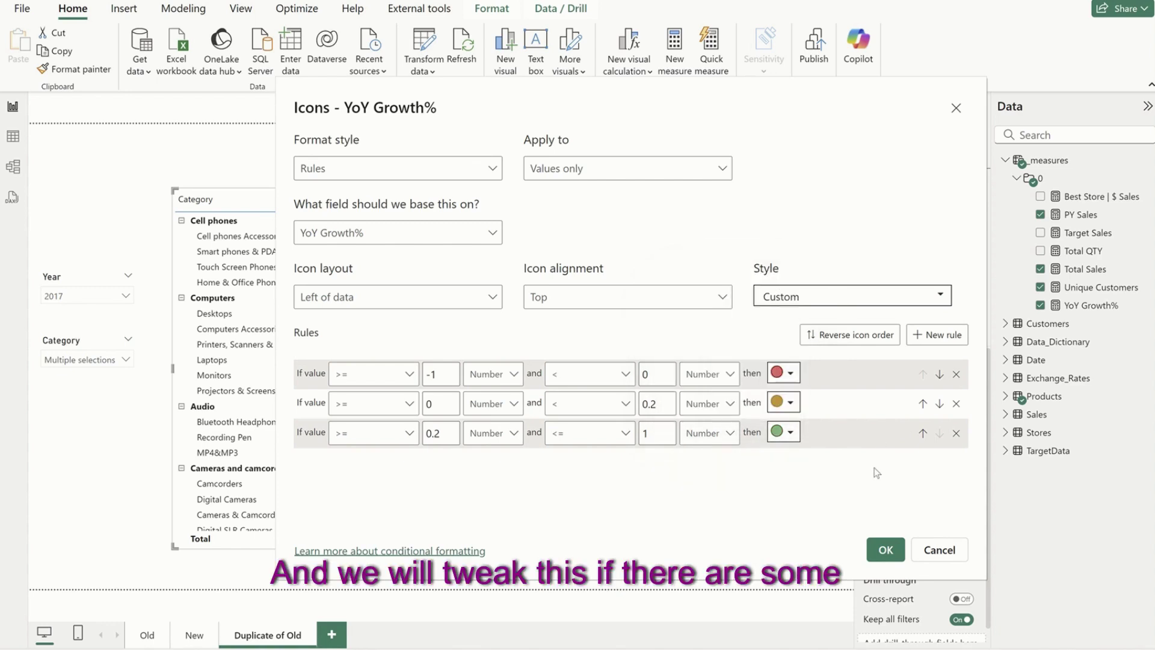
click(886, 549)
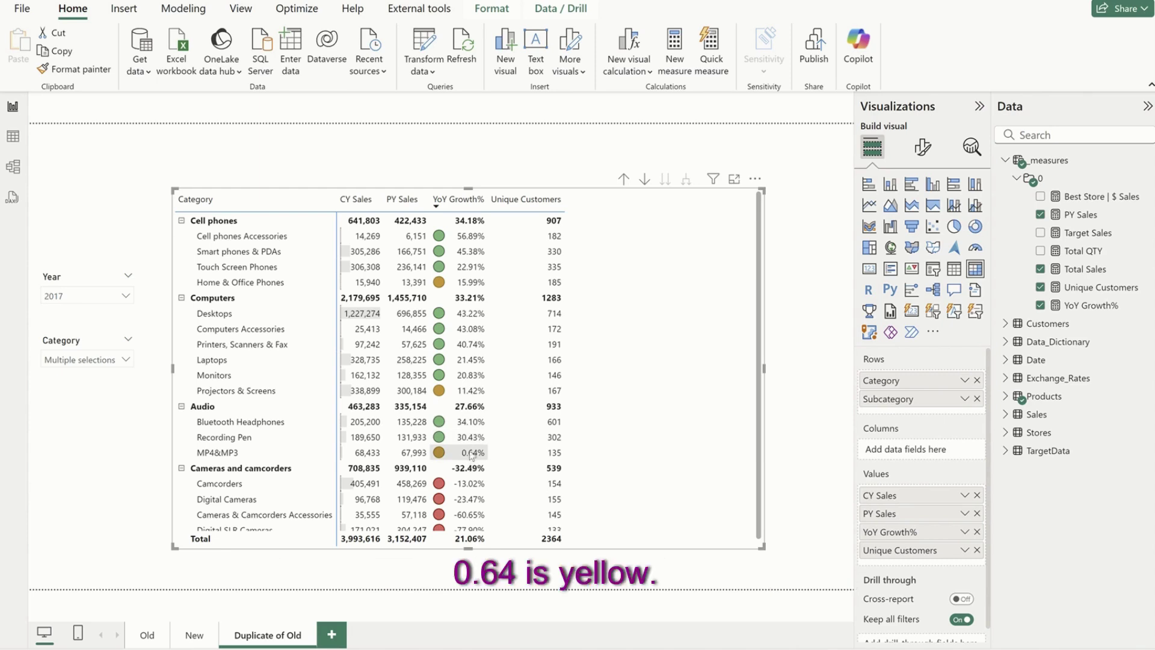
scroll(473, 466, down, 1)
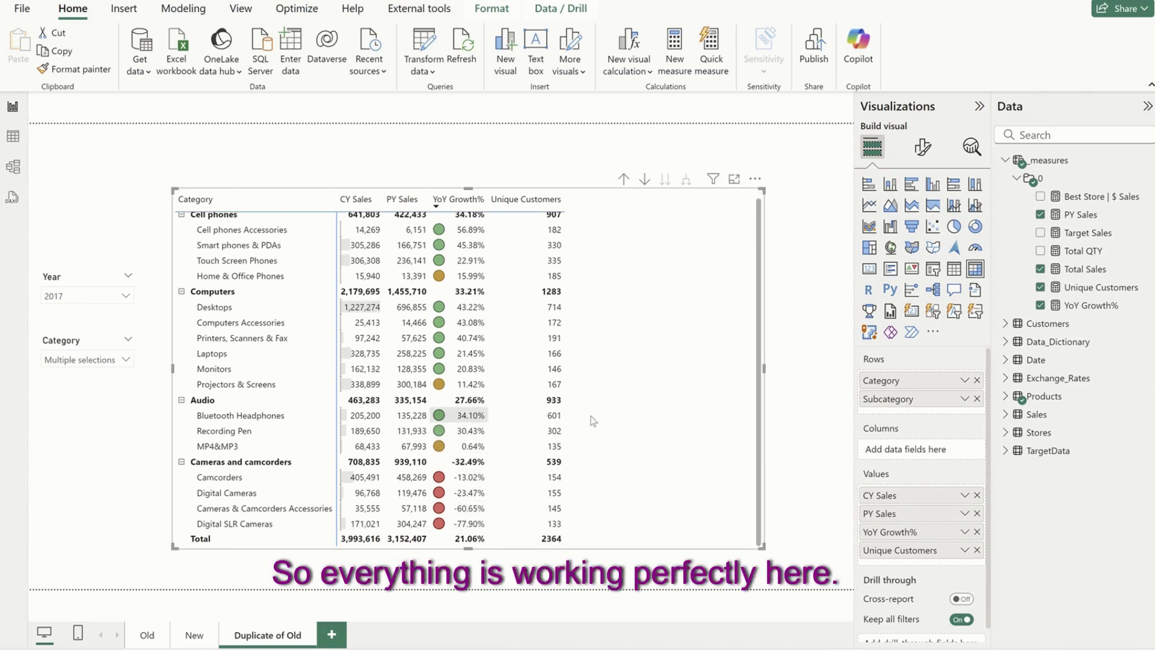
Change the YoY Growth% rule icons to a red down triangle for the first, yellow triangle for the second and green tick circle for the third.
click(964, 531)
mouse_move(1022, 473)
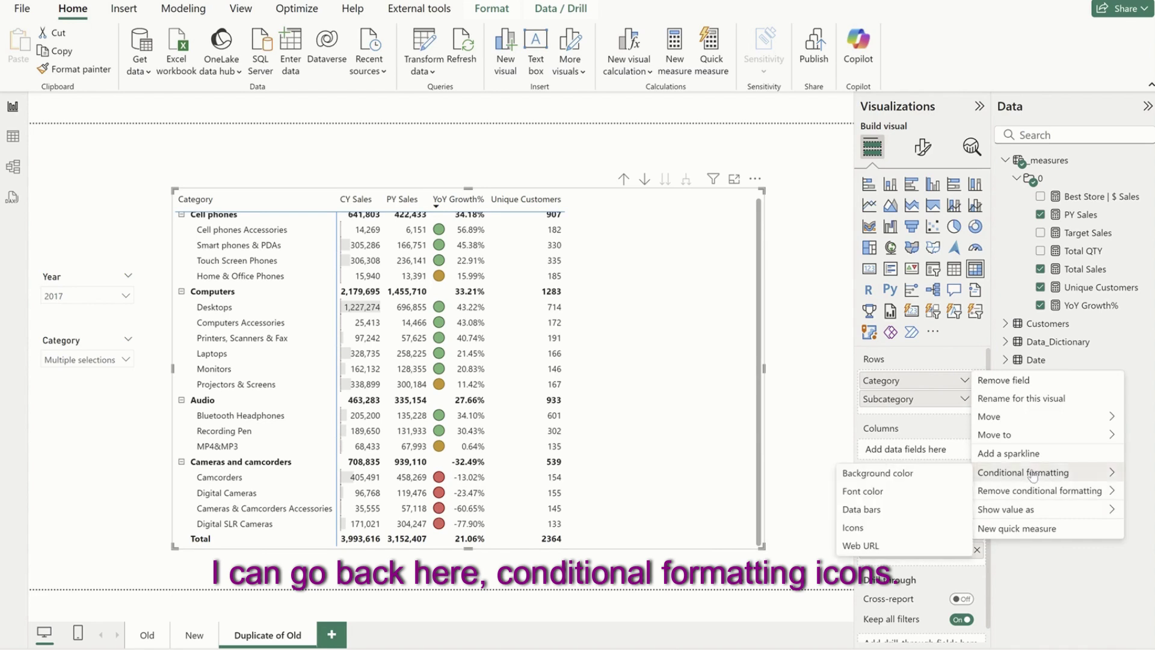
click(872, 532)
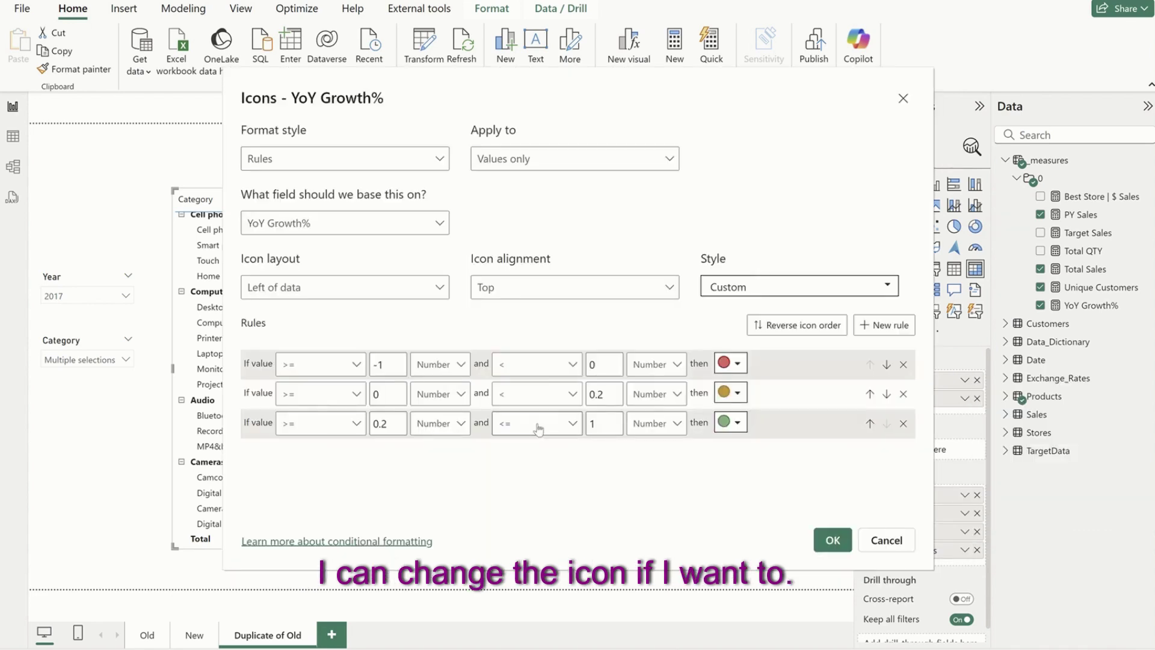
click(738, 393)
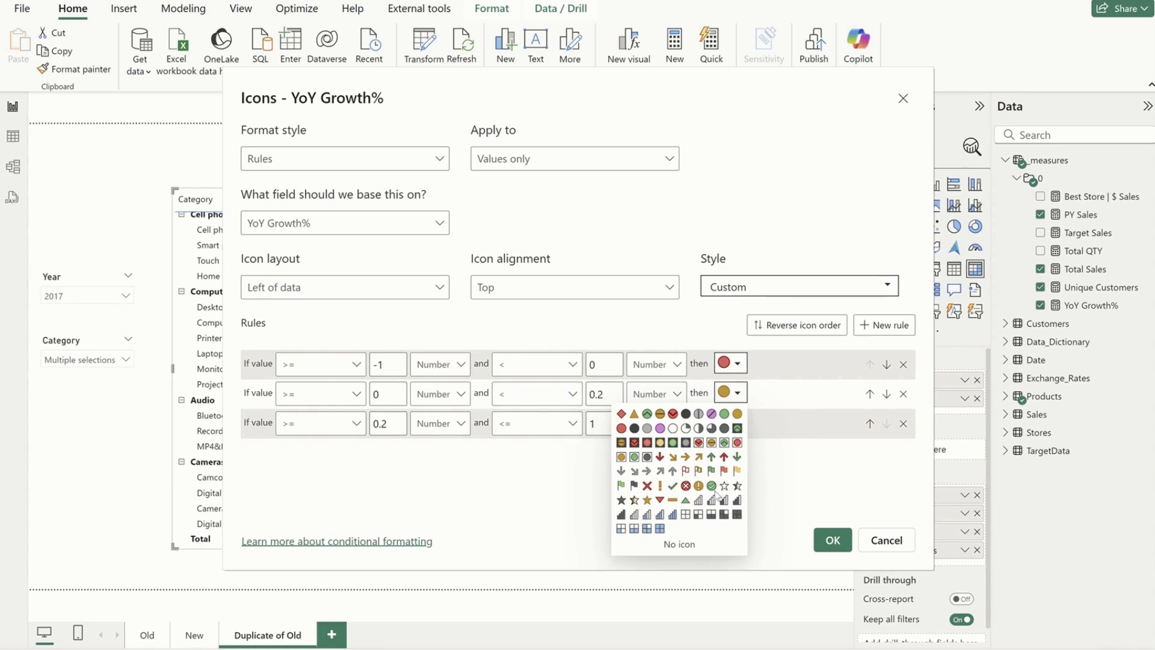
click(636, 414)
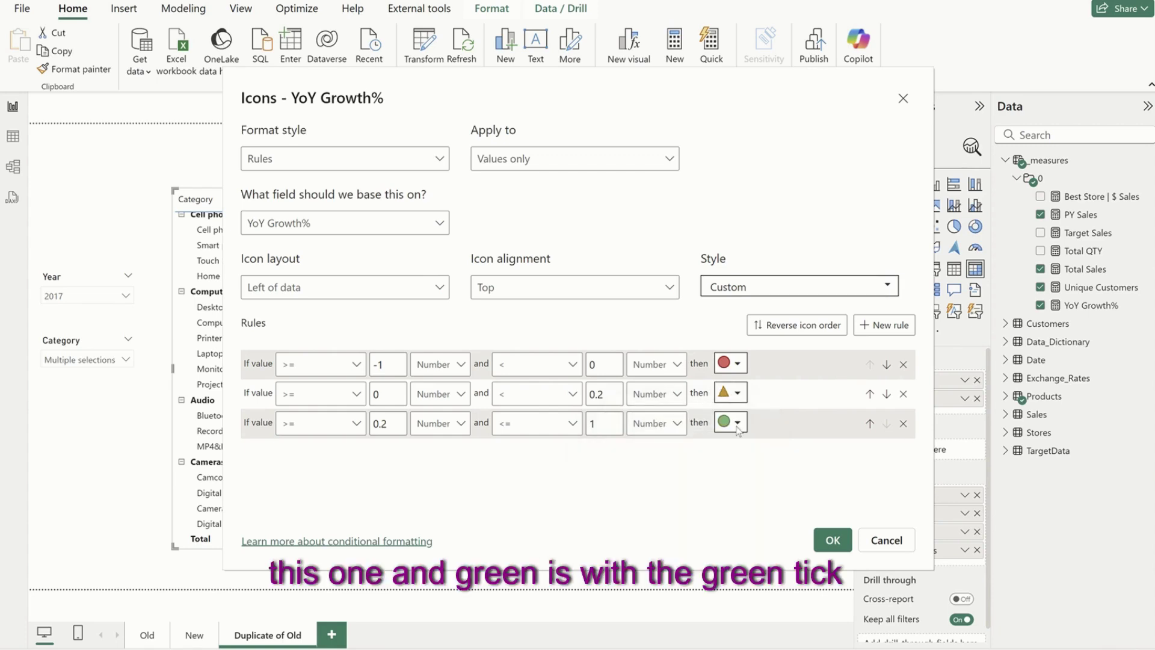
click(734, 425)
click(711, 341)
click(729, 363)
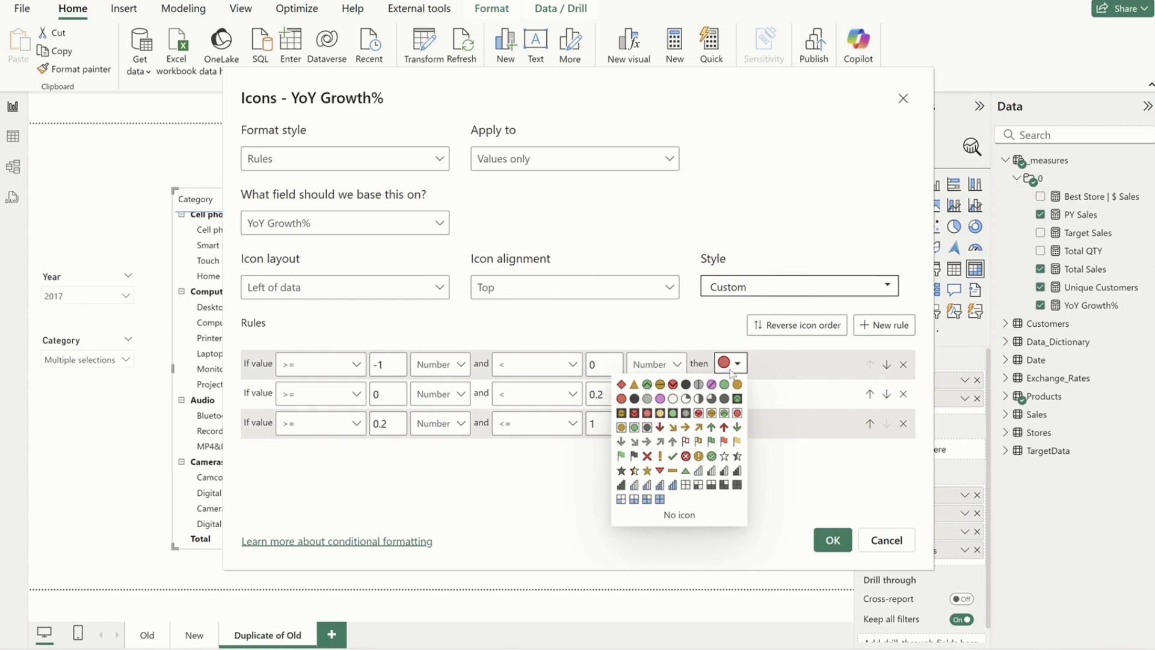
click(658, 472)
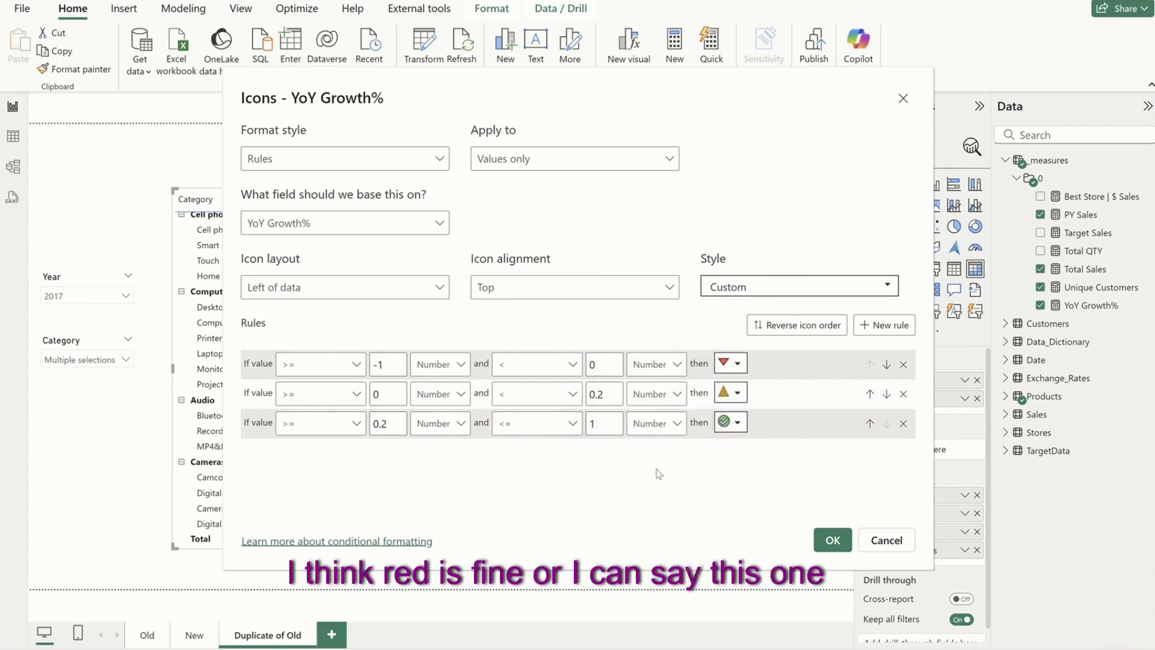
Change the third rule's icon to a green up triangle and the second's to a yellow circle, then apply the icon rules.
click(725, 422)
click(686, 356)
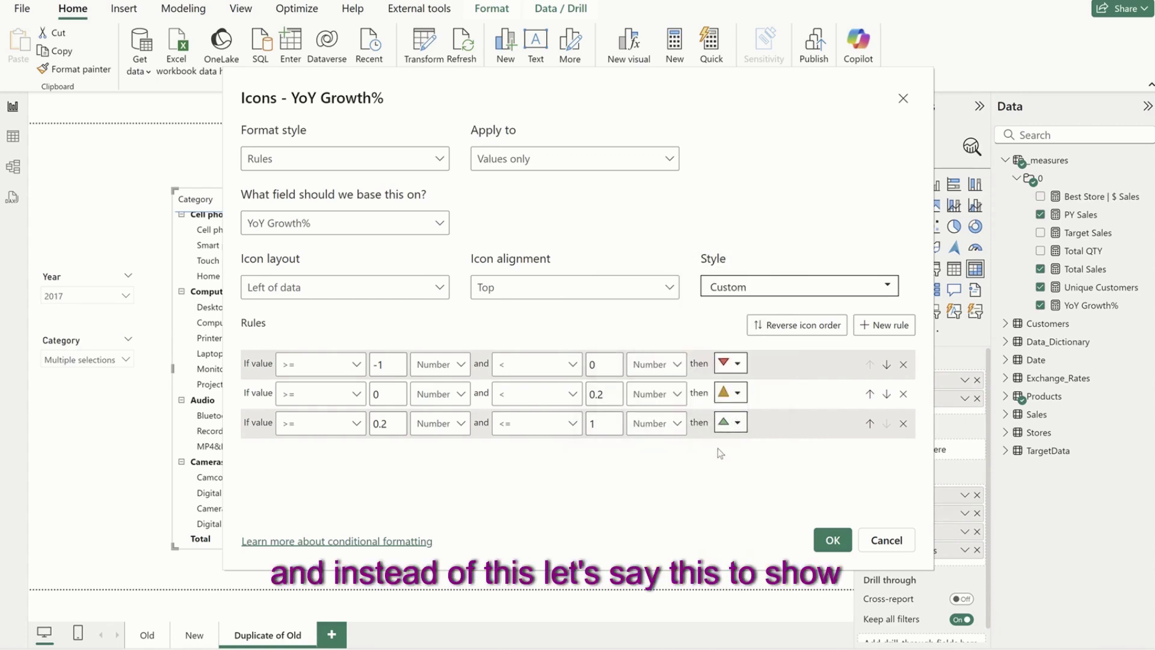
click(734, 398)
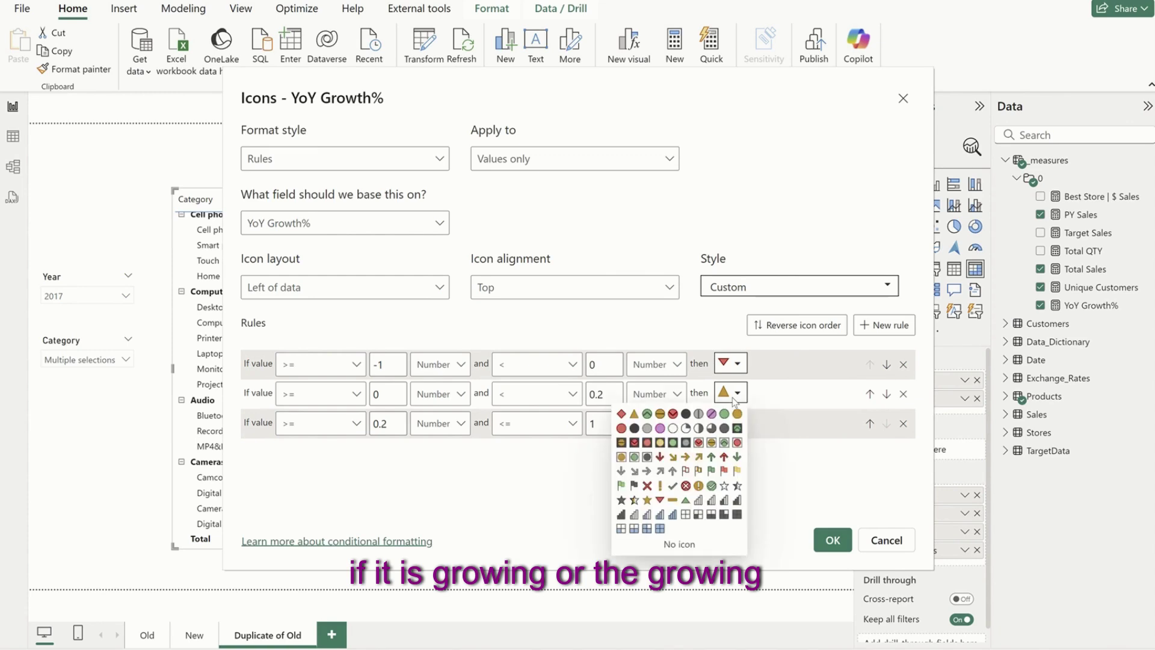
click(736, 414)
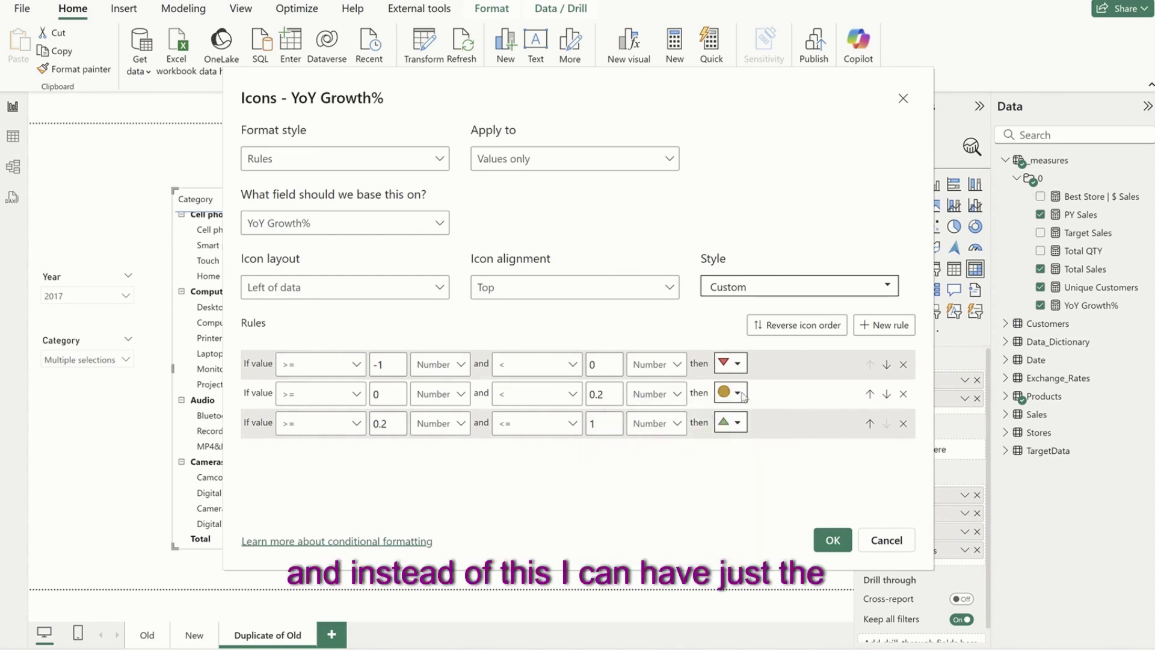
click(832, 538)
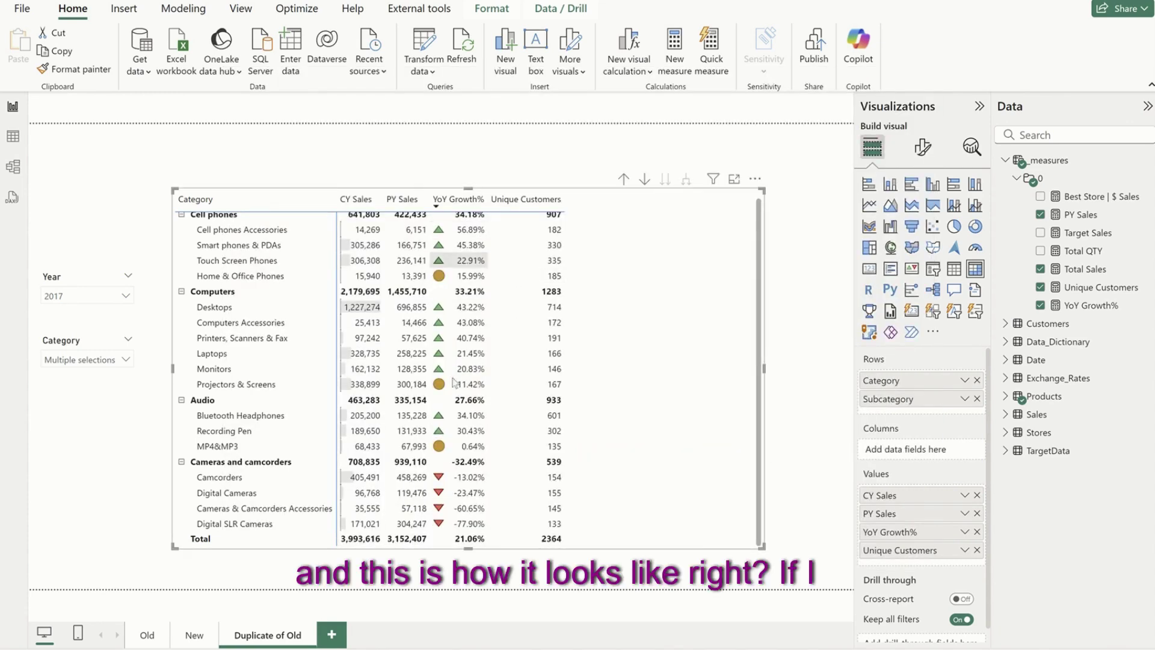
Check the reference matrix on the New page, then start font color formatting by Rules for YoY Growth% on the Duplicate of Old page.
click(193, 635)
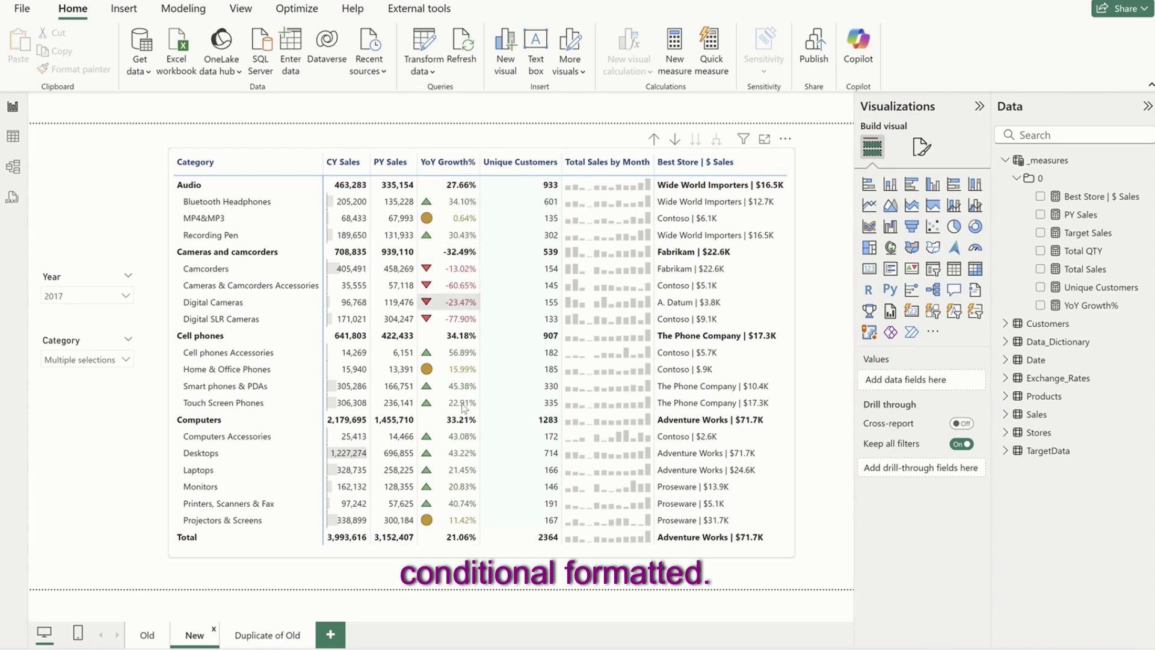
click(267, 634)
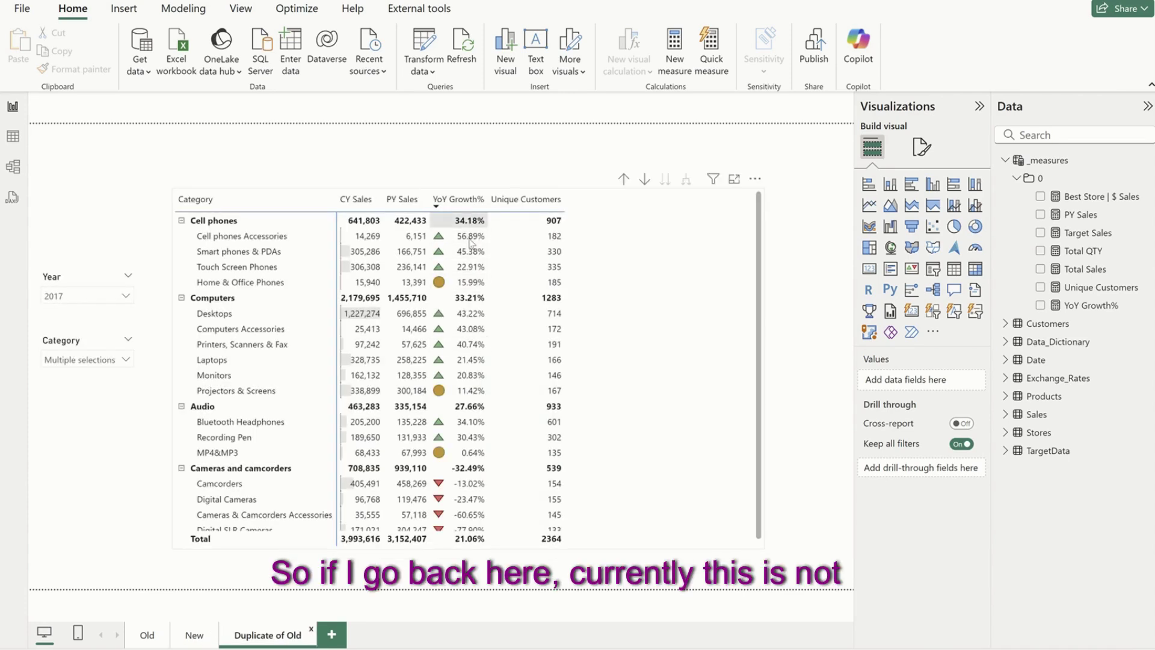
click(719, 407)
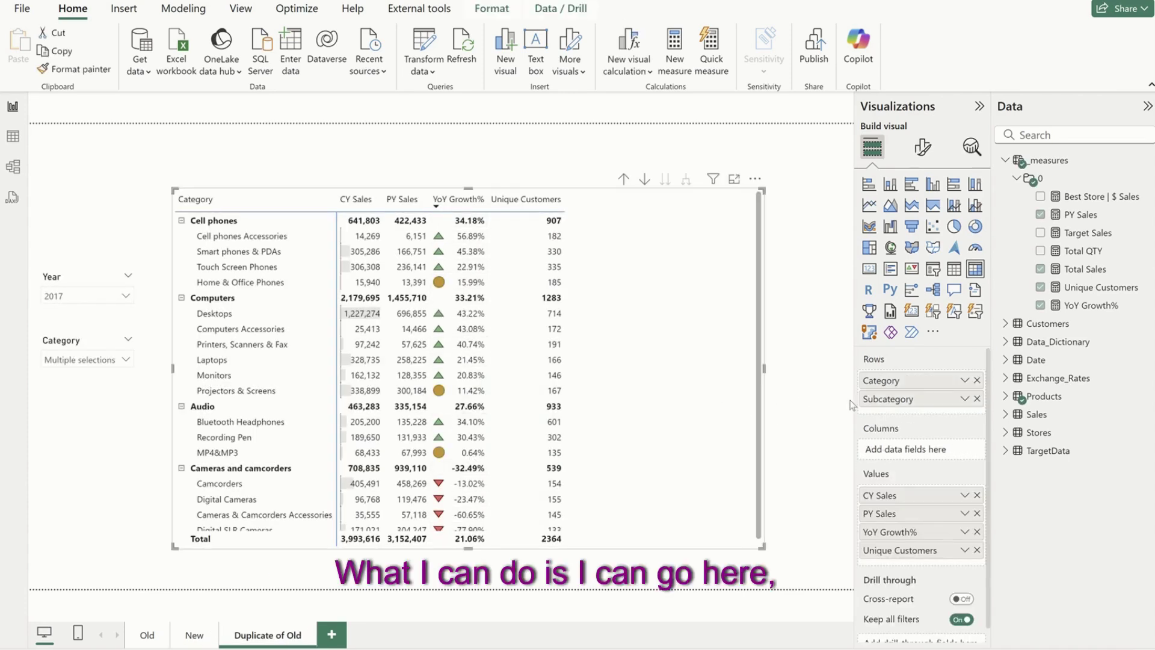
right_click(936, 536)
mouse_move(986, 472)
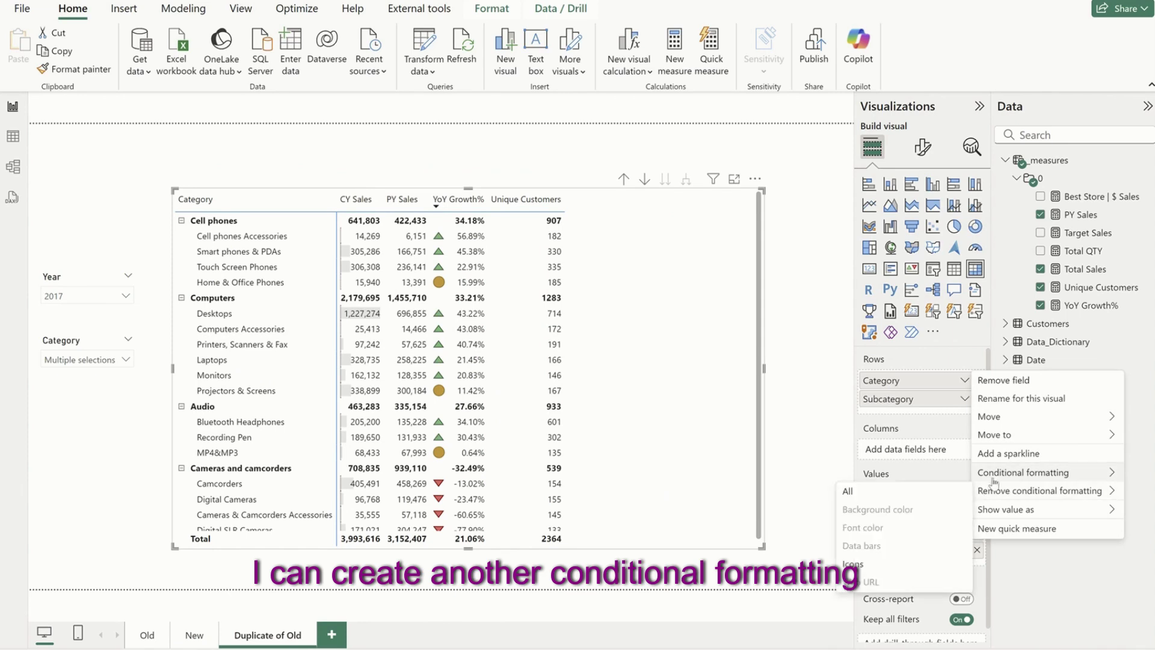
click(872, 490)
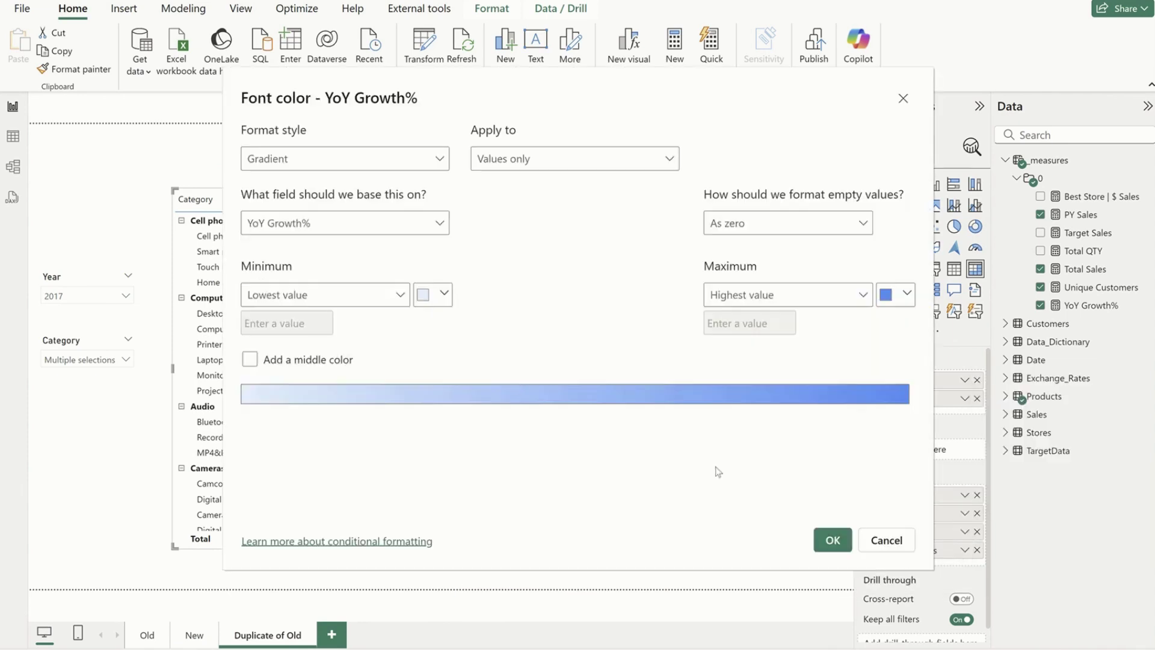
click(296, 164)
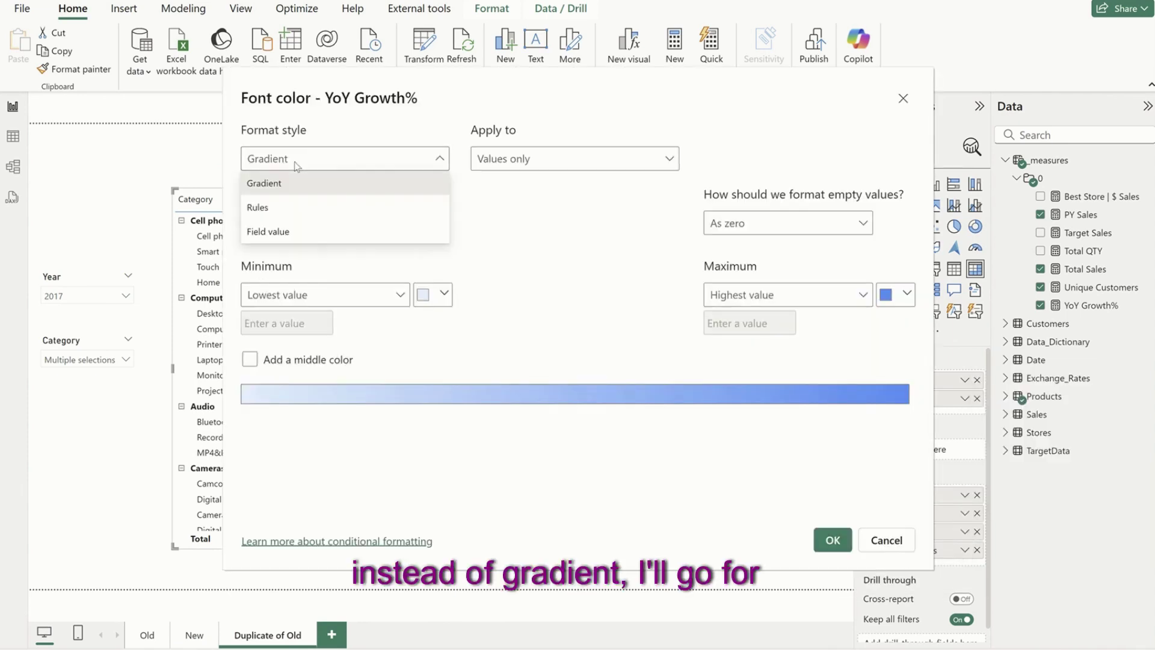
click(298, 208)
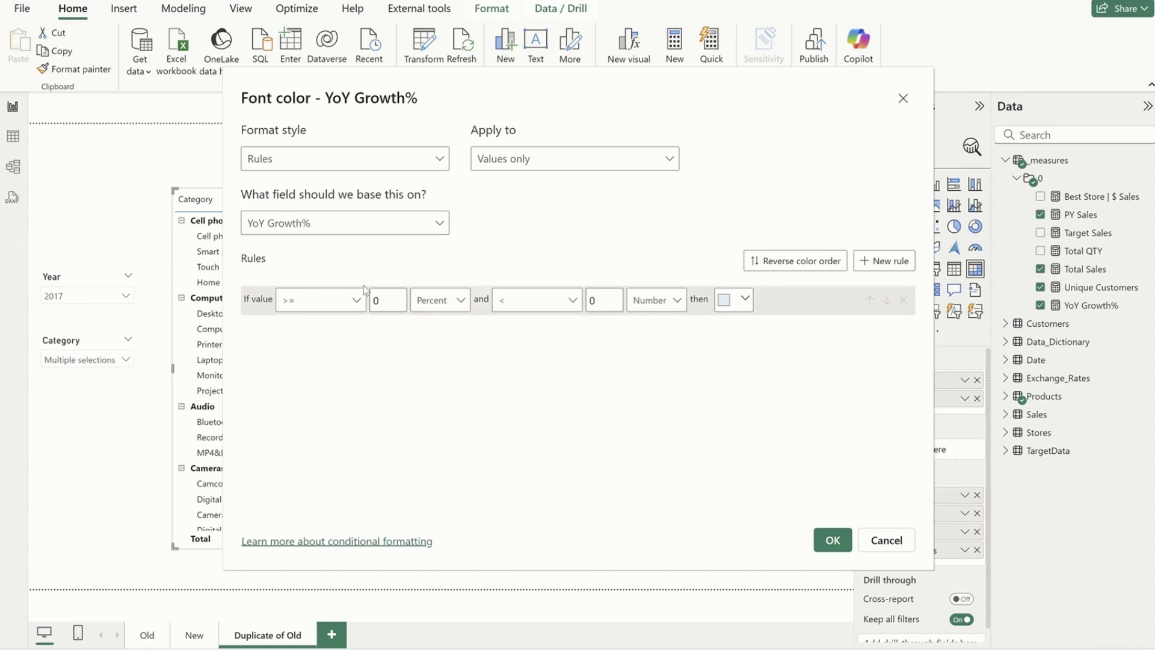
Set the first font color rule to red for values from -1 to below 0, with both limits as Number.
click(408, 302)
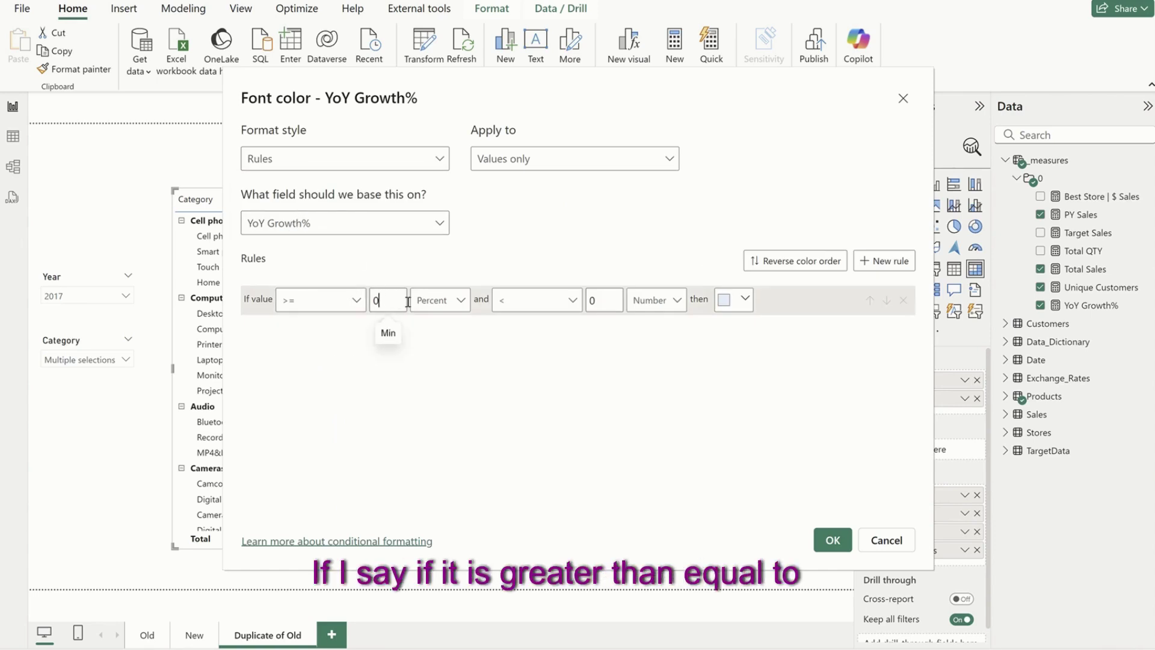
key(BackSpace)
text(-1)
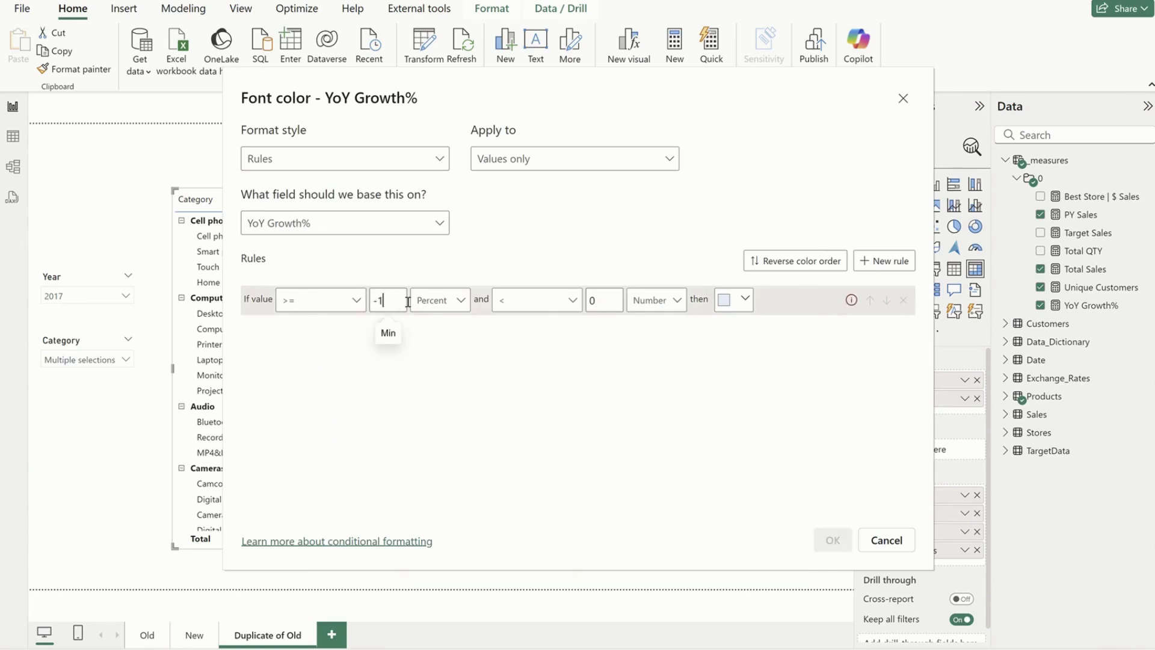
click(436, 301)
click(445, 322)
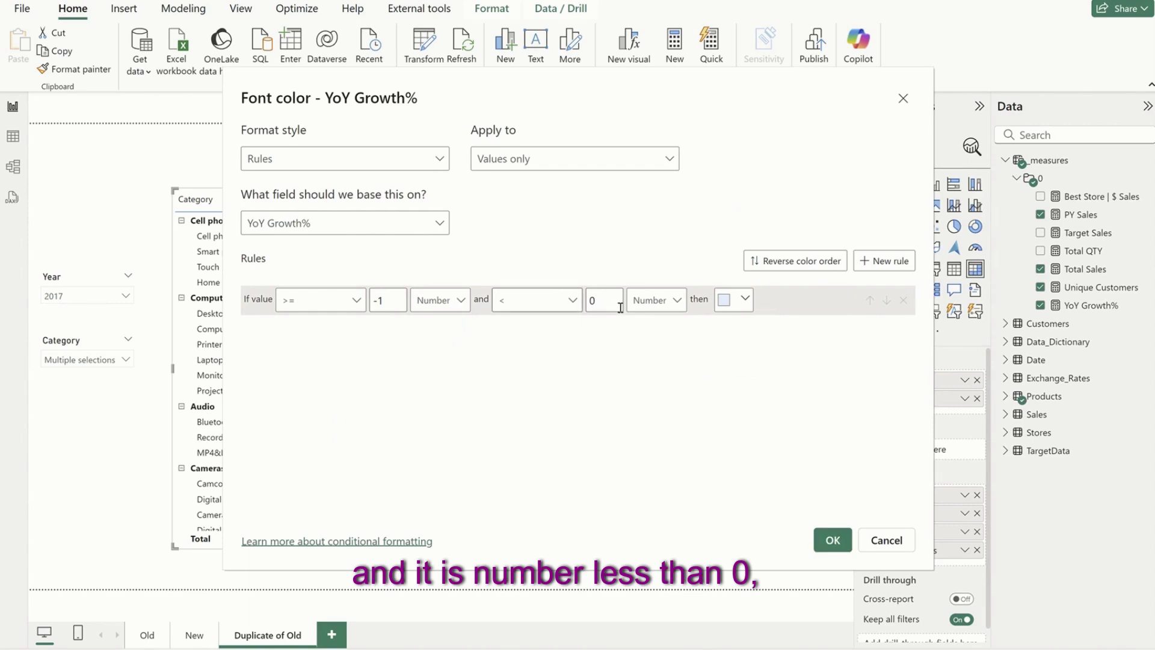
click(661, 301)
click(650, 322)
click(734, 299)
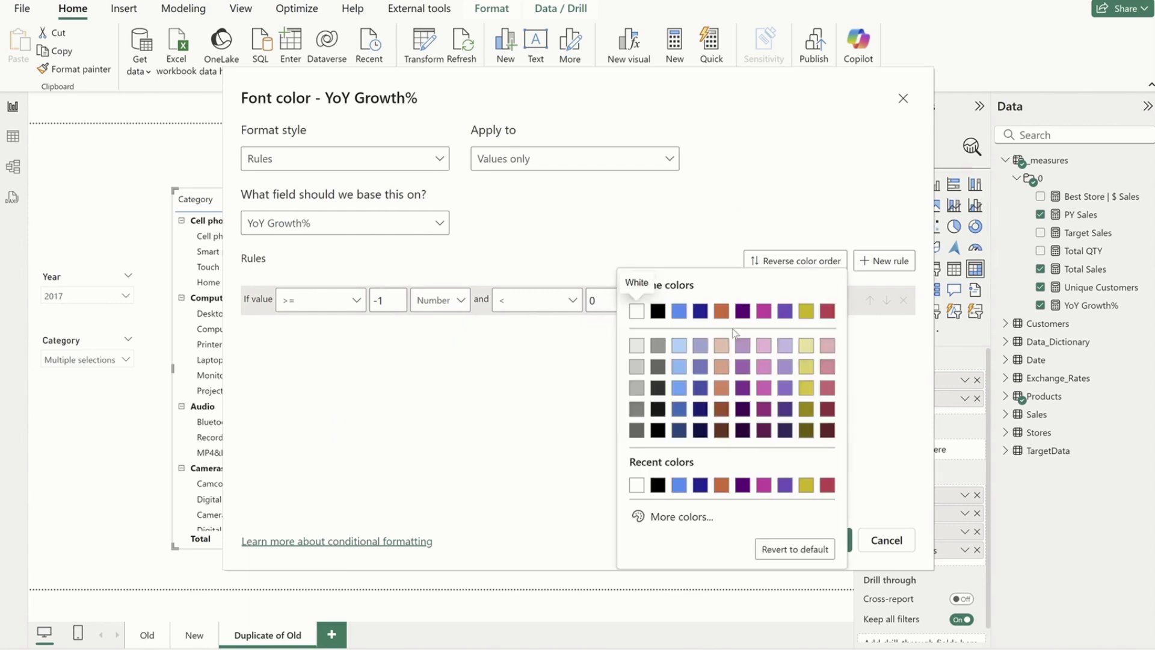
click(827, 311)
Add a second font color rule in yellow for values from 0 to below 0.2, with both limits as Number.
click(884, 260)
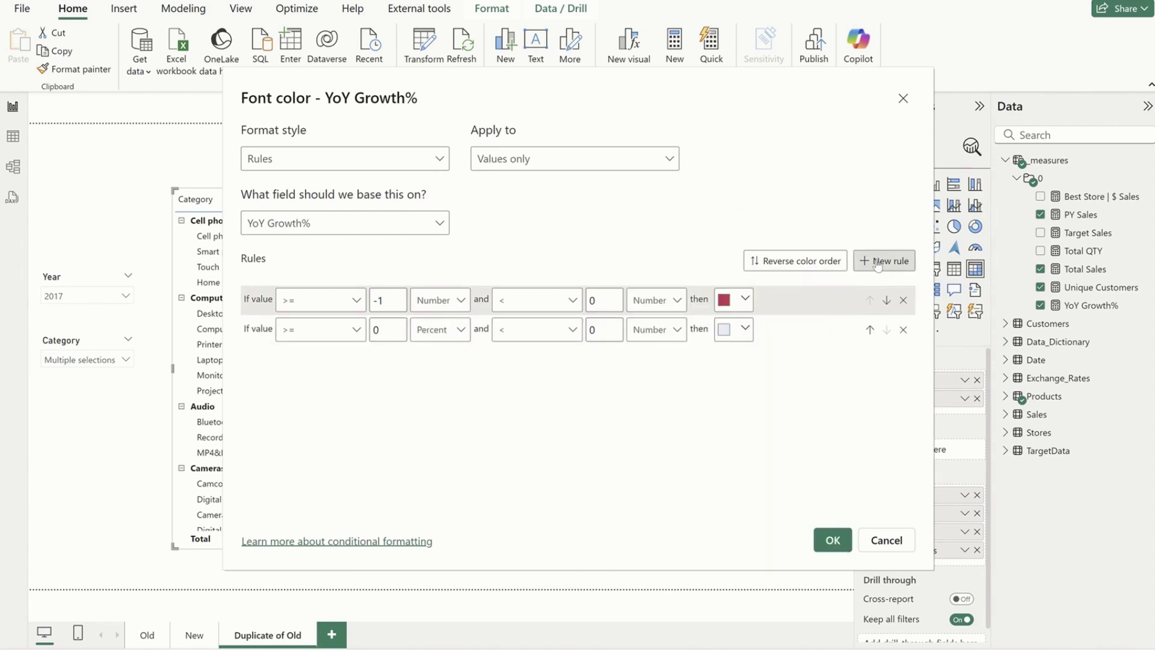
click(436, 330)
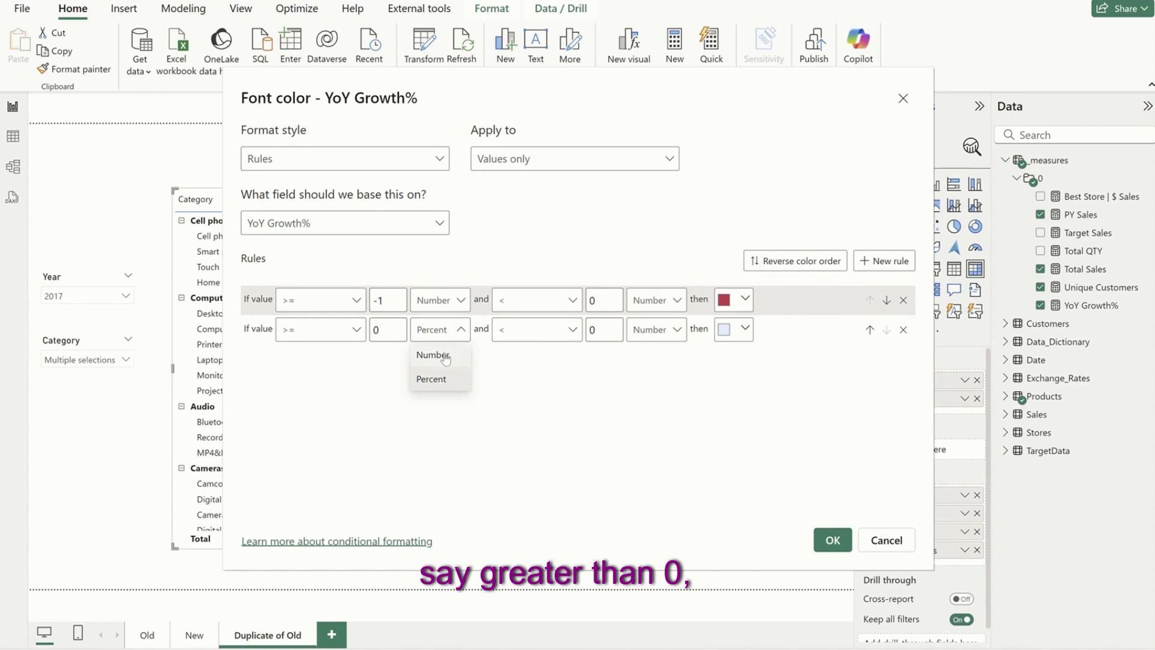
click(430, 350)
click(596, 330)
key(BackSpace)
text(0.2)
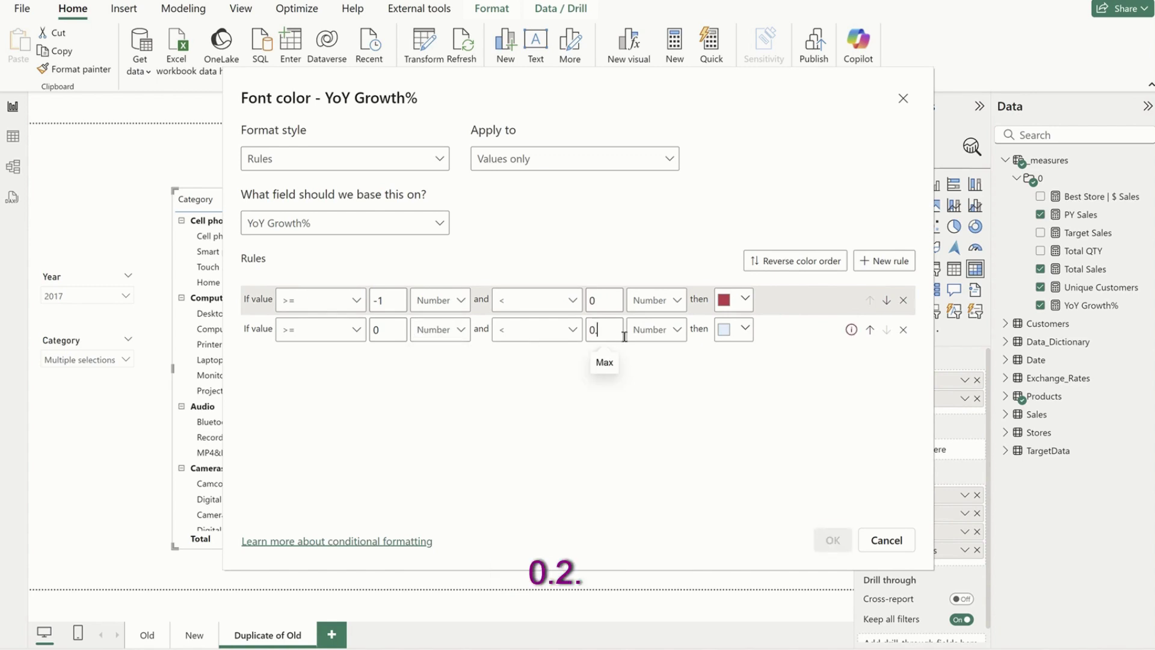
click(722, 329)
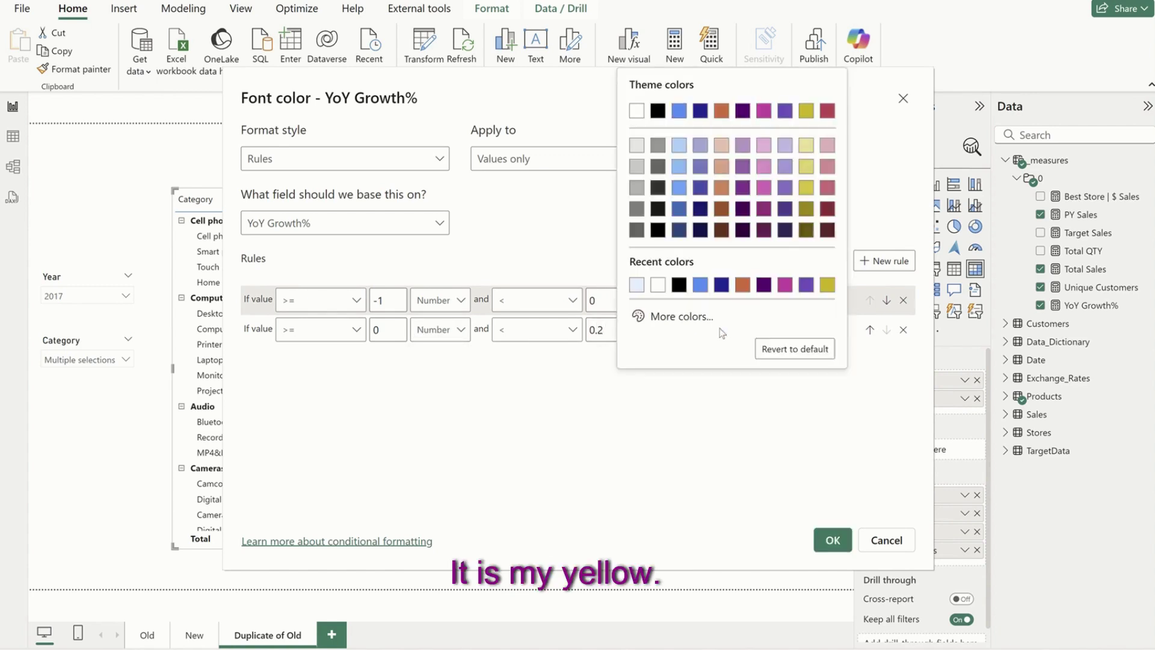
click(814, 190)
Add a third font color rule for values from 0.2 to below 1.
click(882, 260)
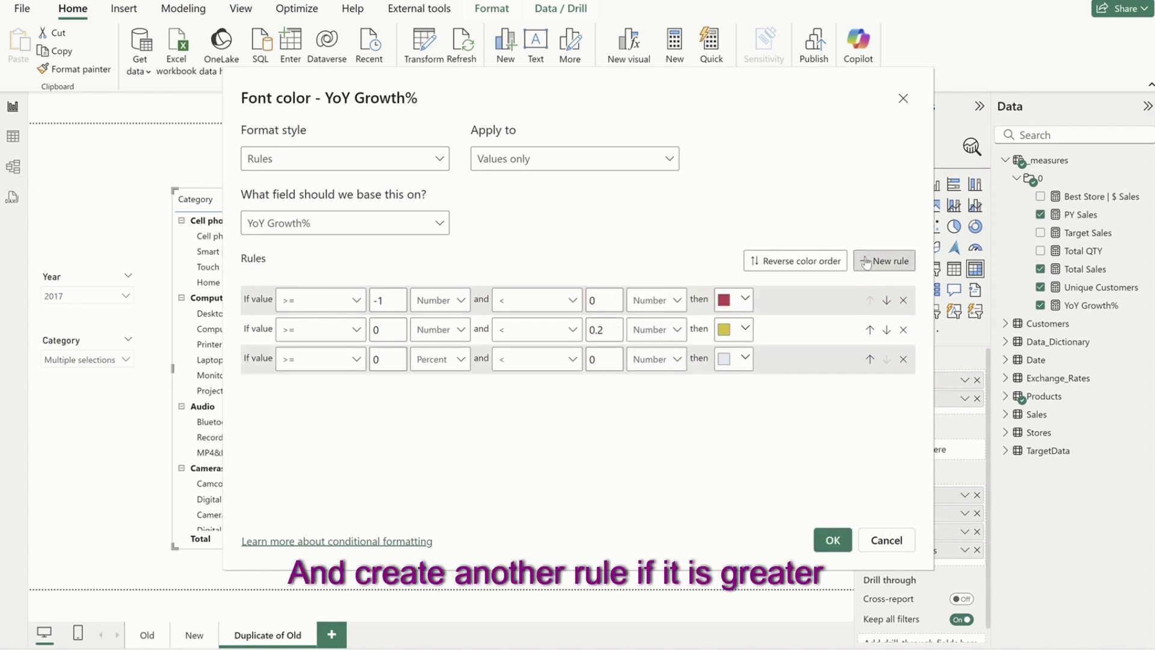
double_click(388, 355)
text(0.2)
double_click(616, 364)
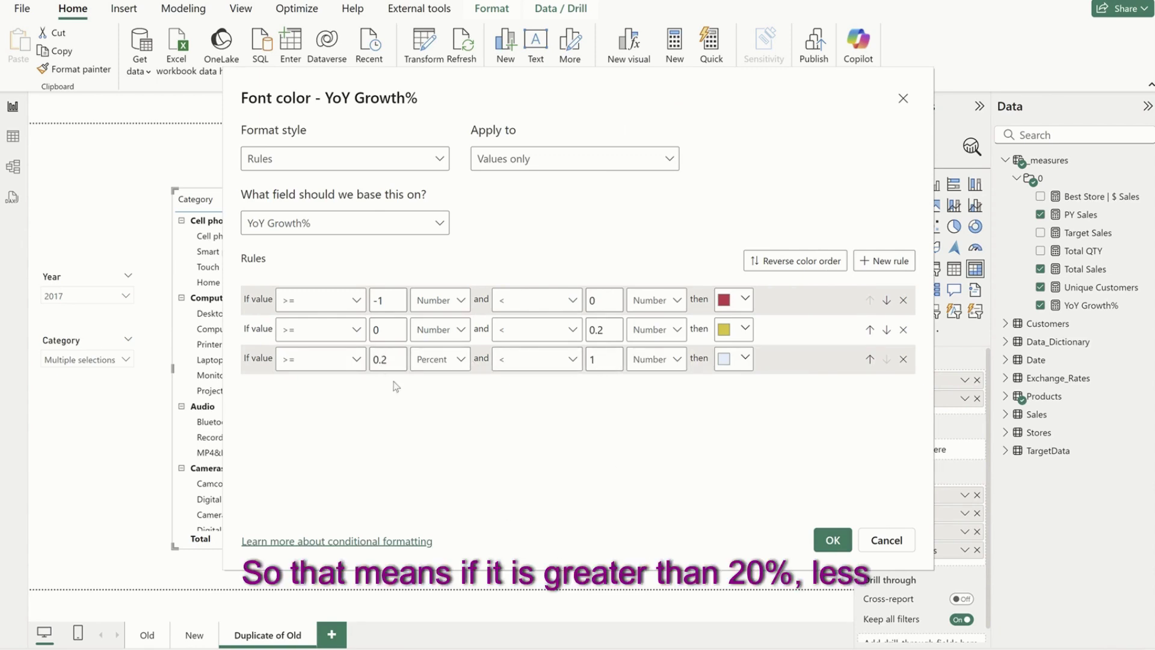
Give the third font color rule the custom light green #43E599 and apply the rules to the matrix.
click(732, 359)
click(691, 316)
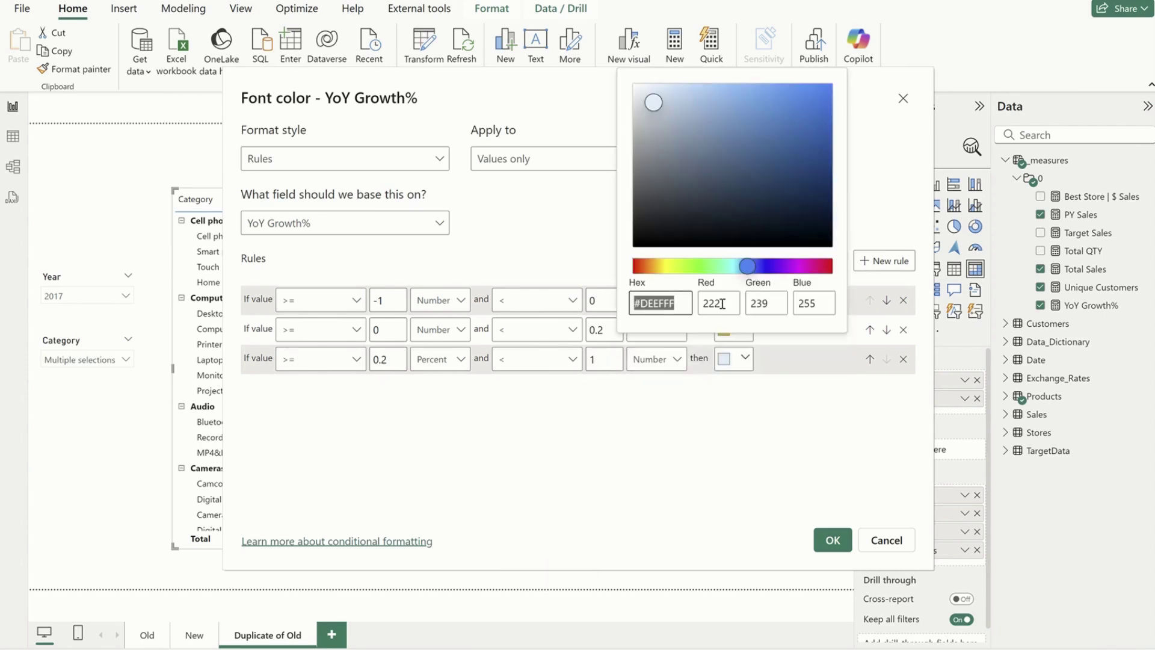
click(717, 265)
click(745, 169)
click(765, 104)
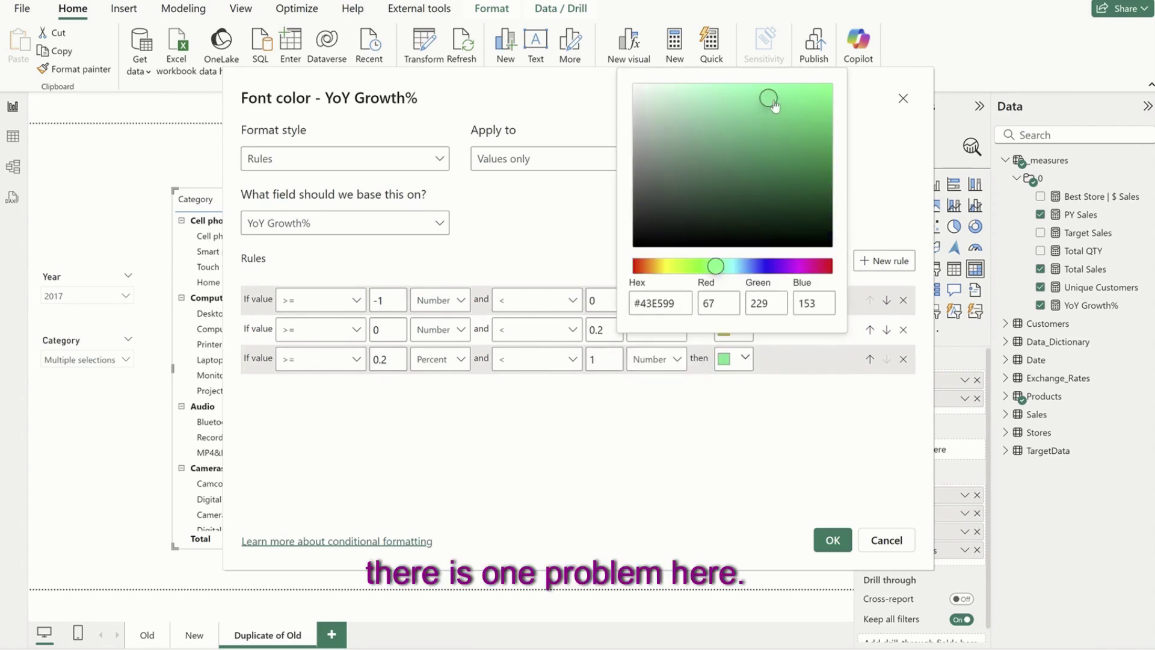
click(821, 459)
click(827, 540)
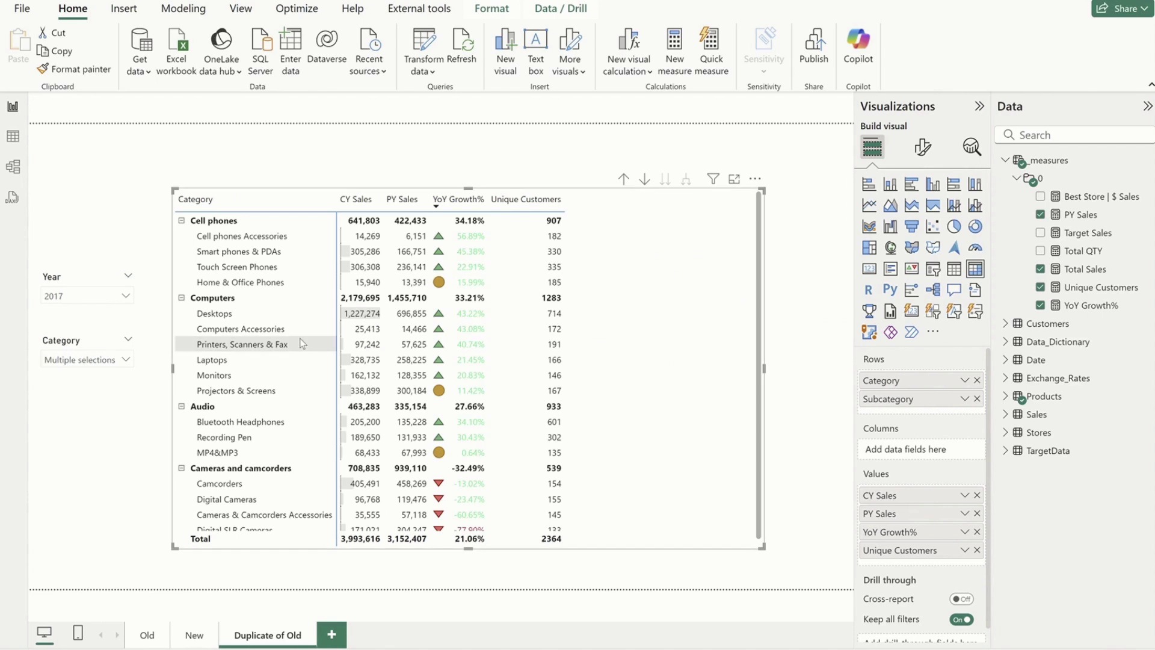
Reopen the YoY Growth% font color rules, darken the third rule's color to green #275740 and apply it.
click(964, 531)
mouse_move(986, 473)
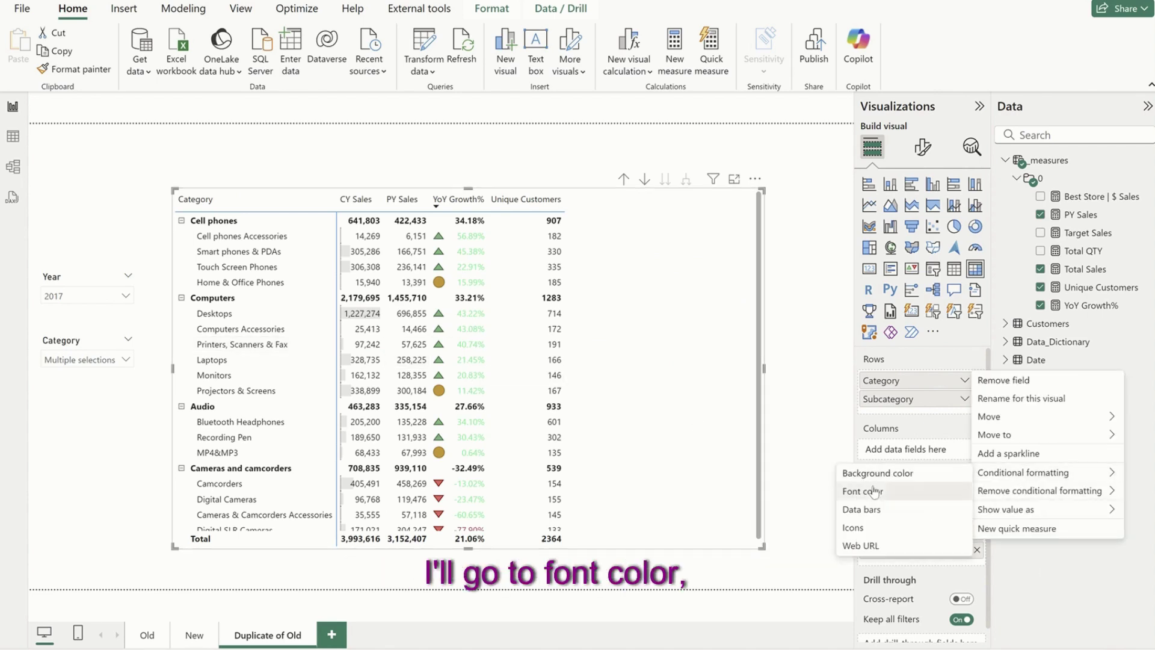
click(873, 491)
click(745, 358)
click(676, 387)
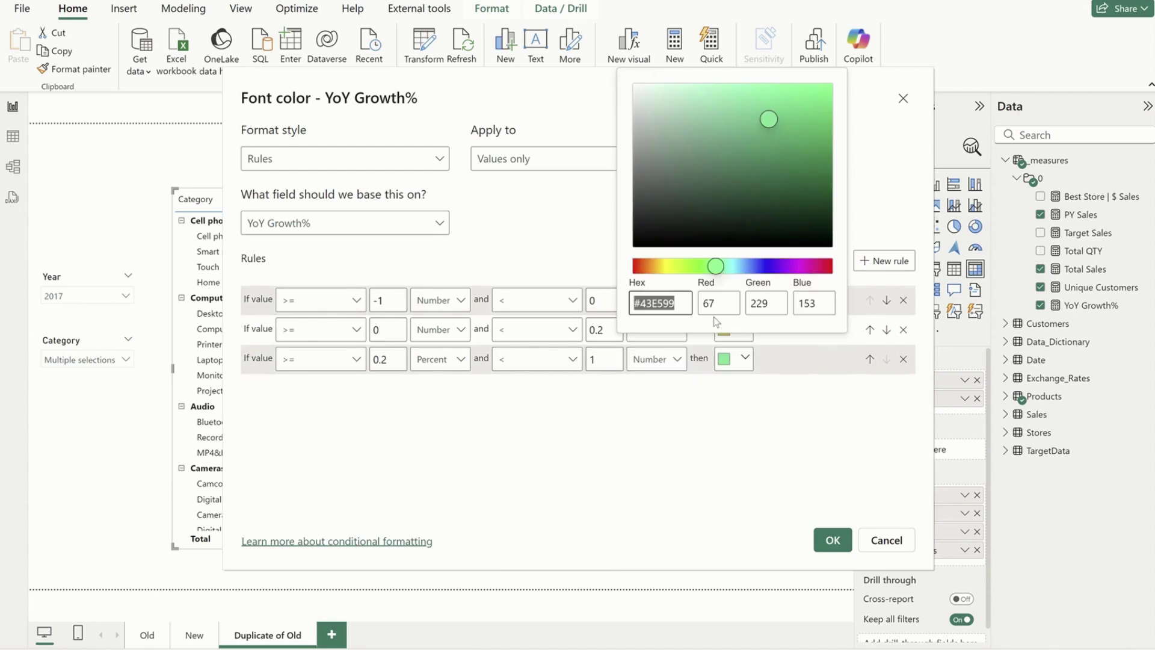
drag(776, 157, 737, 188)
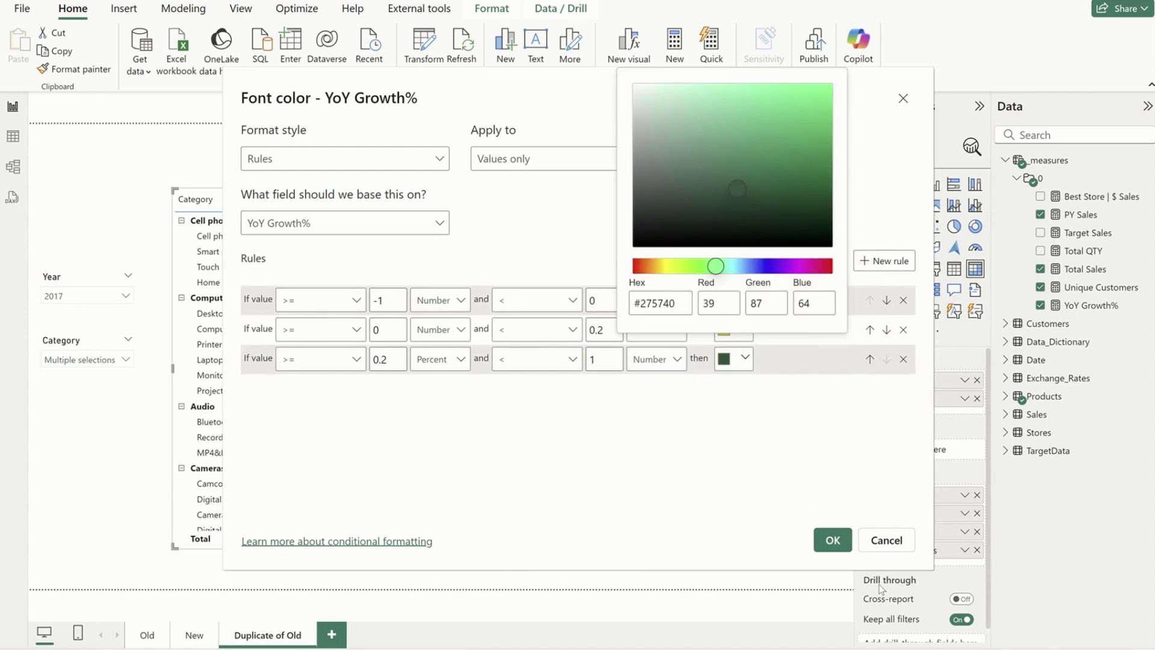
click(822, 530)
click(822, 530)
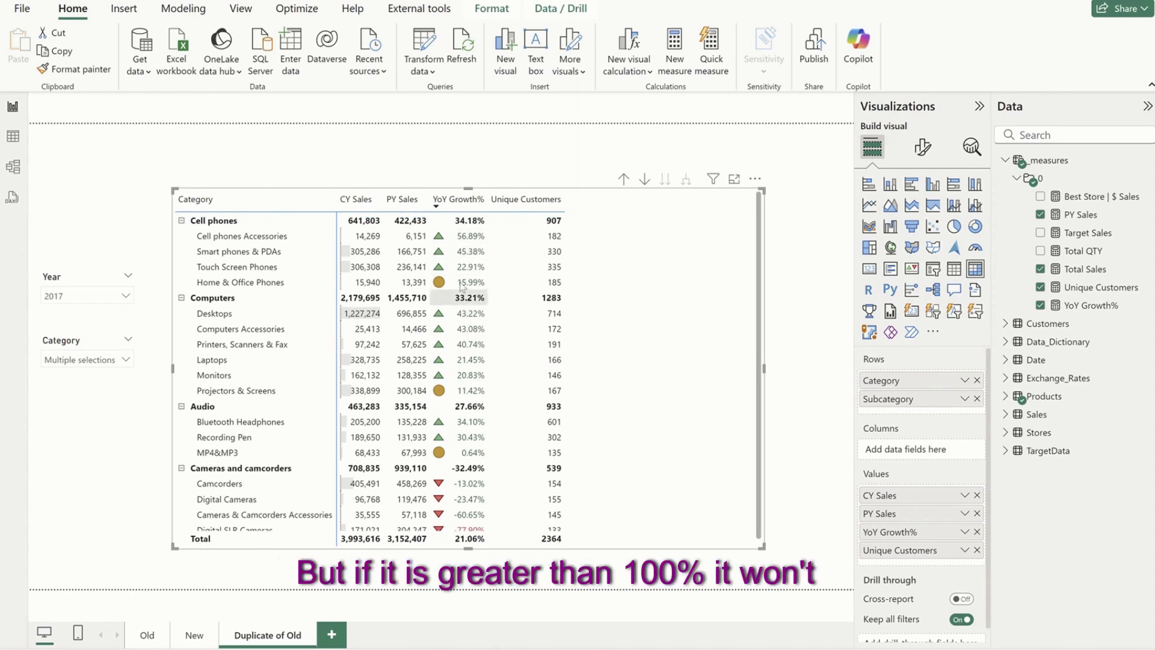
Set the upper limit of the third YoY Growth% font color rule to 5 and apply the rules.
click(964, 531)
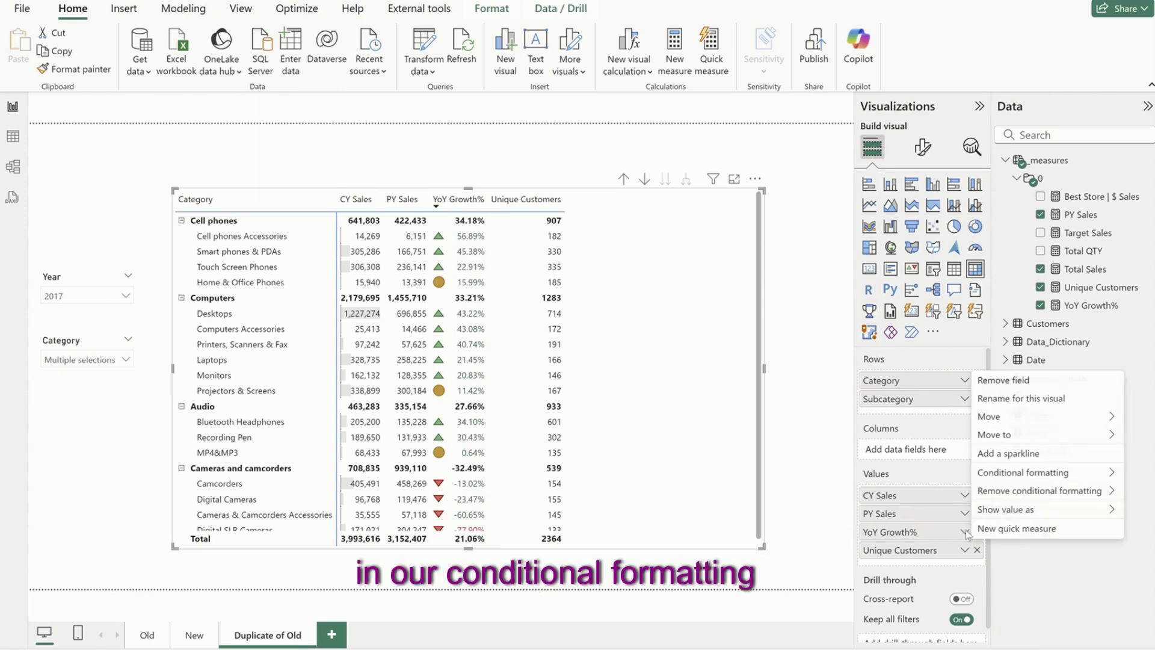
mouse_move(1020, 480)
click(881, 495)
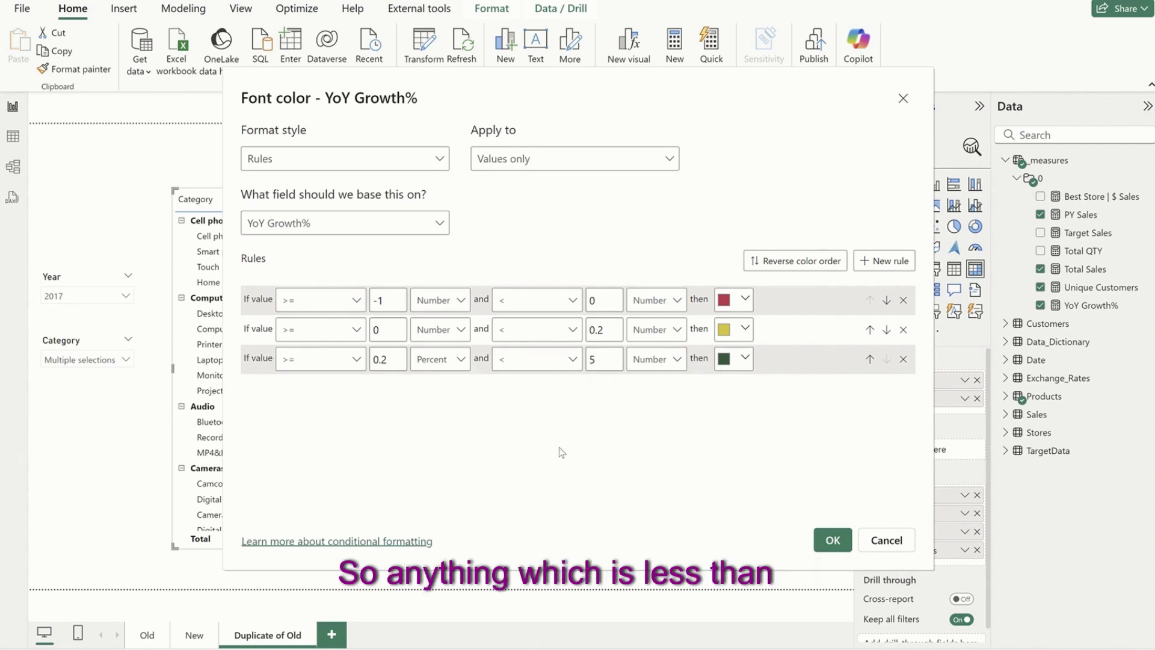
click(831, 539)
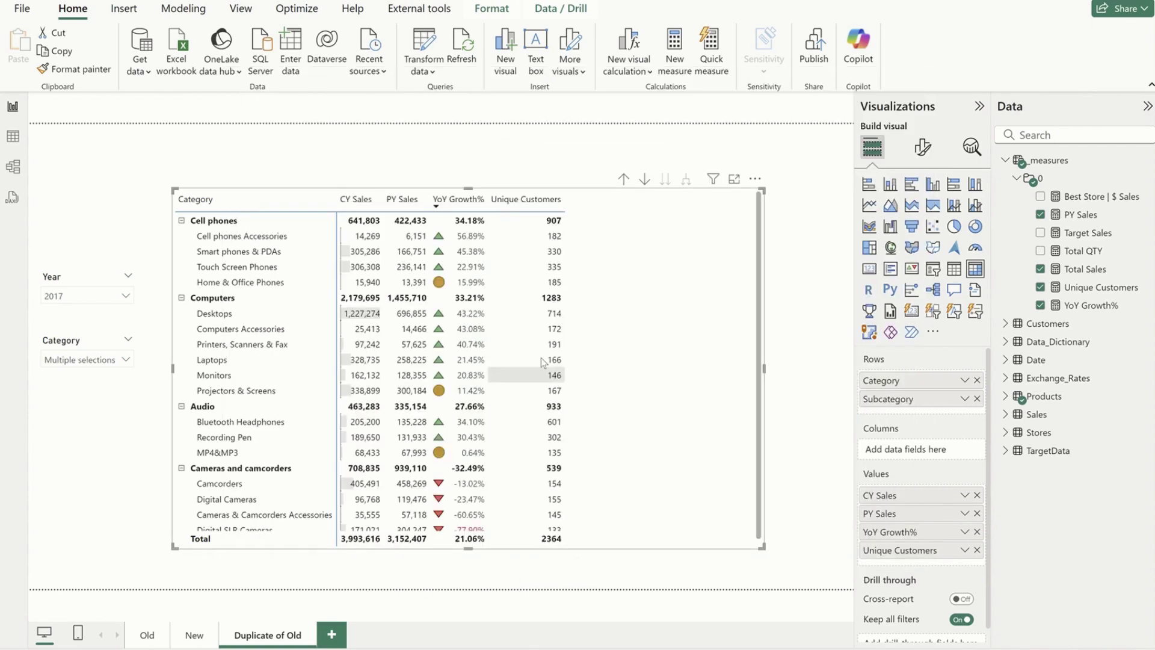
Set the upper limit of the third YoY Growth% icon rule to 5 and apply the rules.
click(964, 531)
mouse_move(1030, 472)
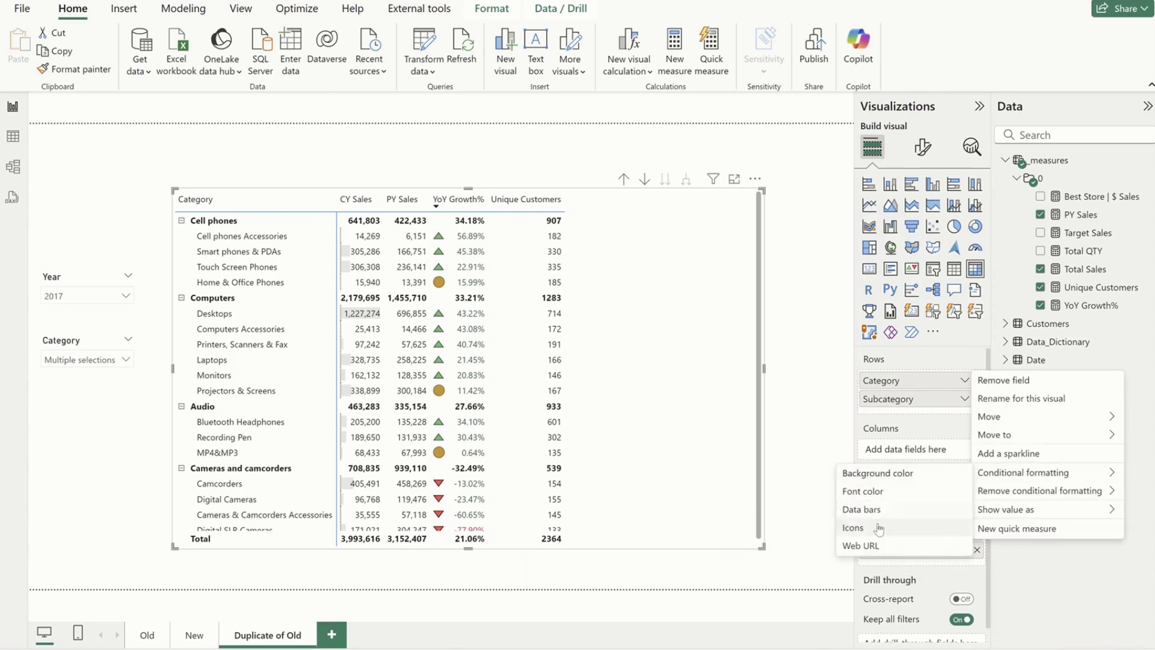
click(845, 527)
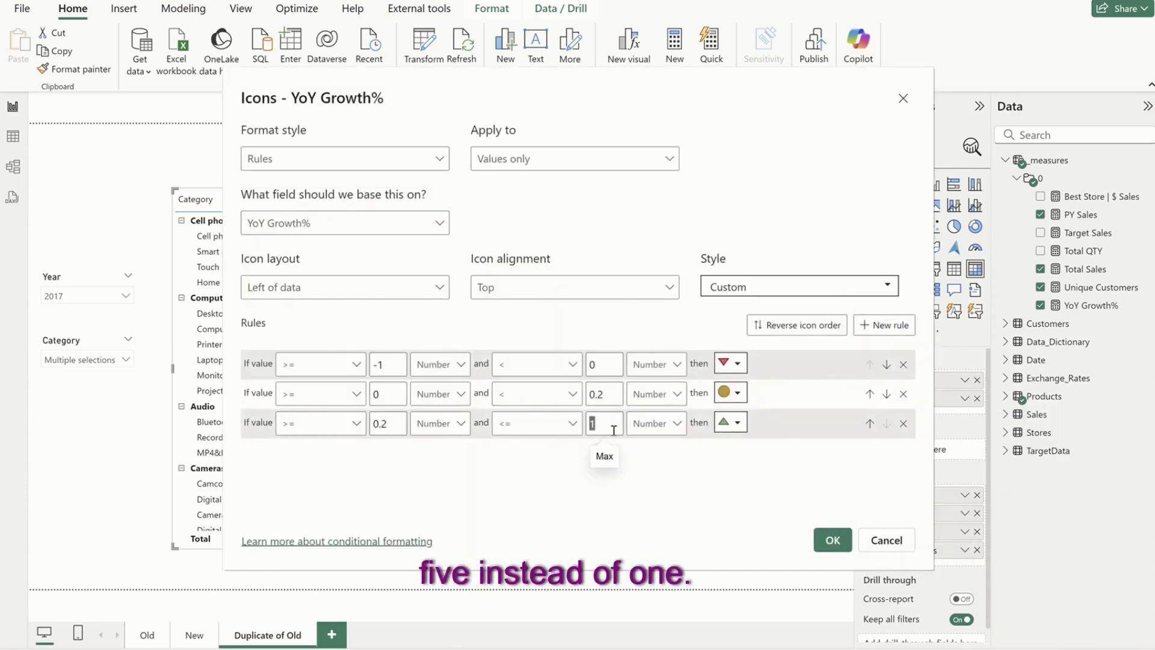
text(5)
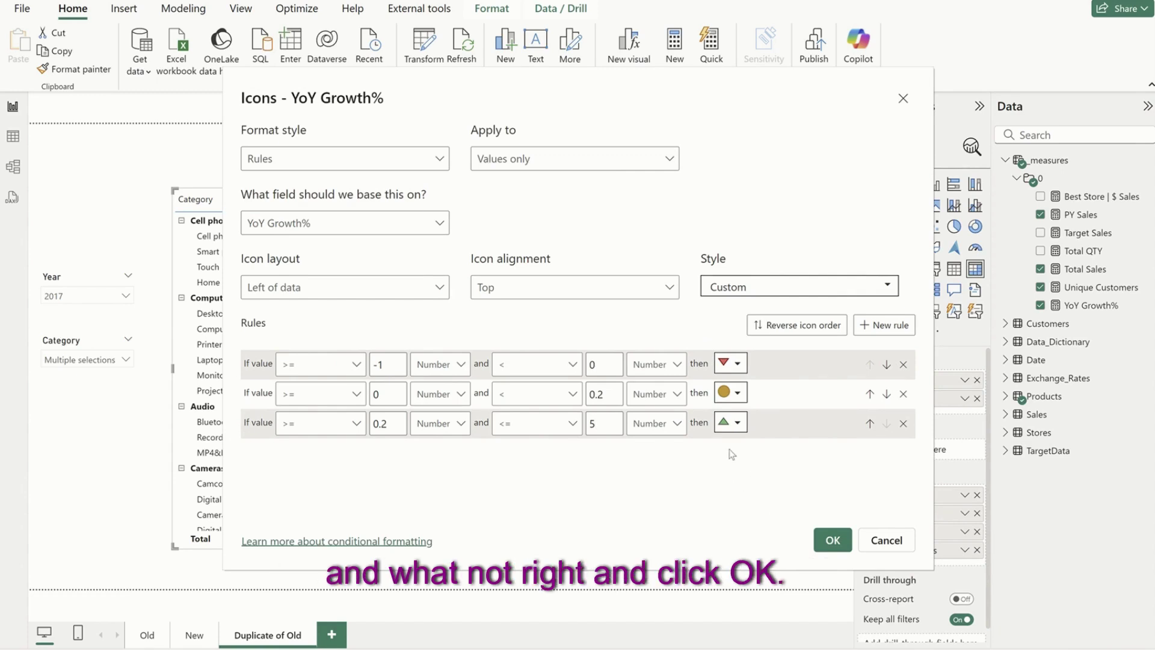
click(833, 540)
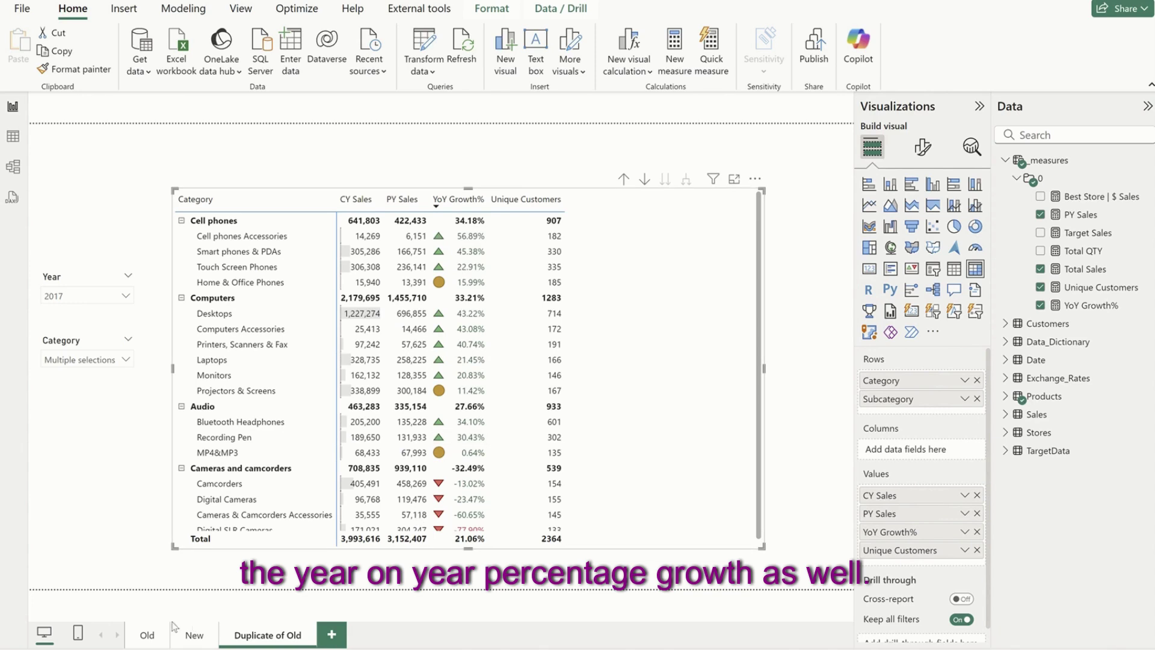
Check the New page for reference and choose Unique Customers as the specific column to format in the Duplicate of Old matrix.
click(193, 634)
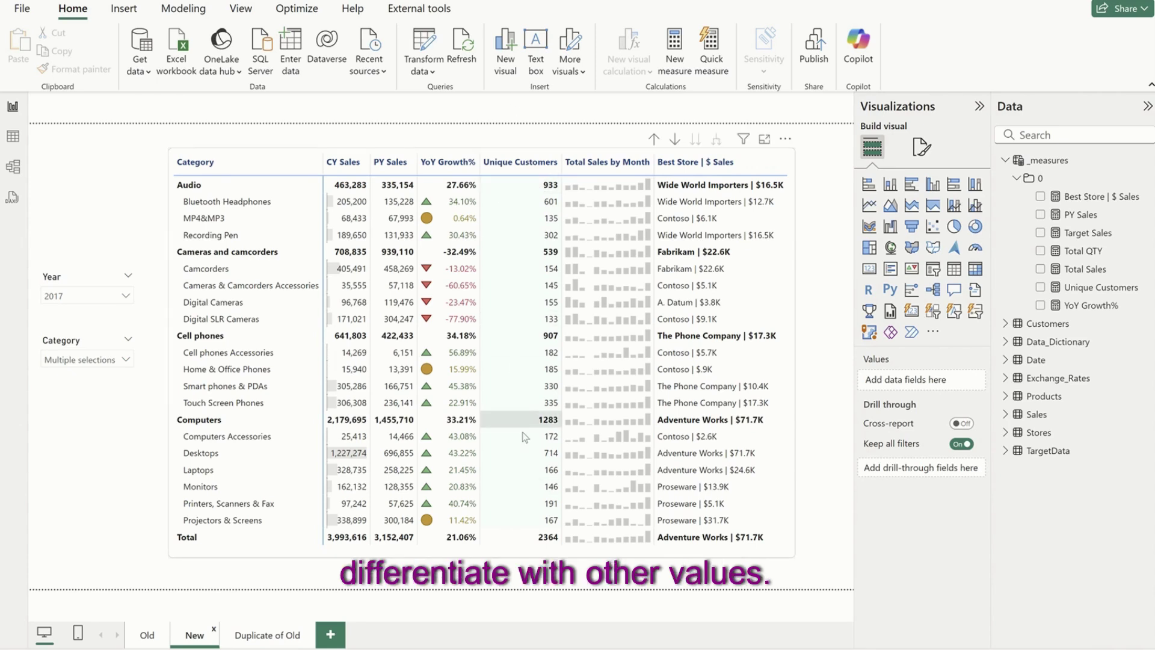
click(287, 633)
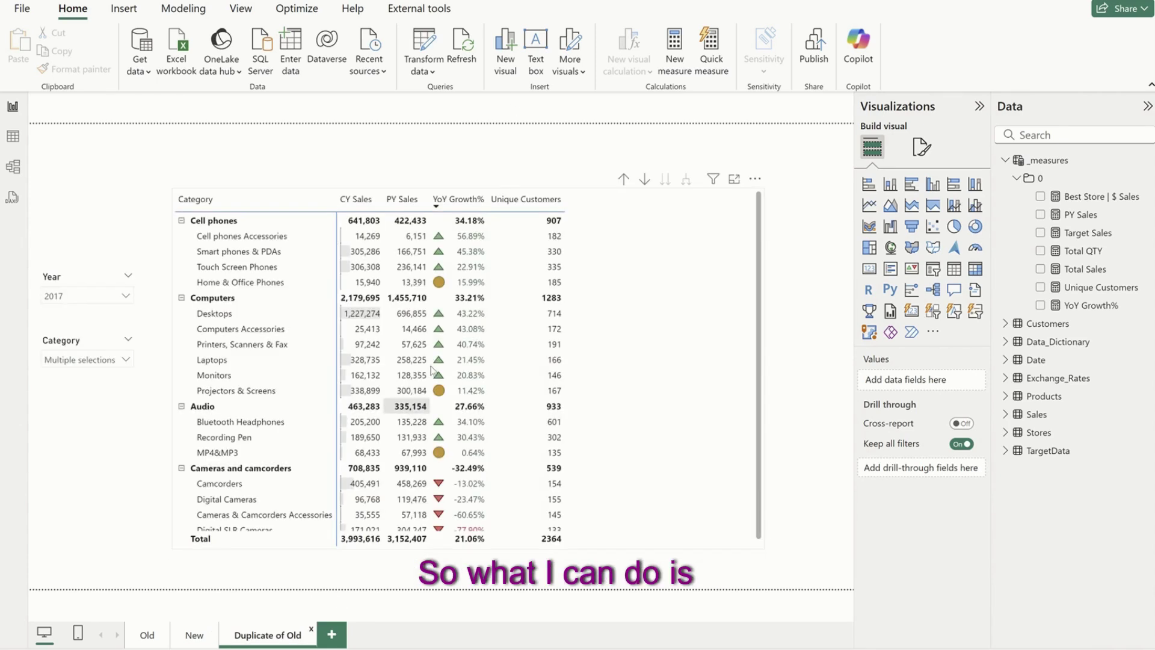
click(712, 294)
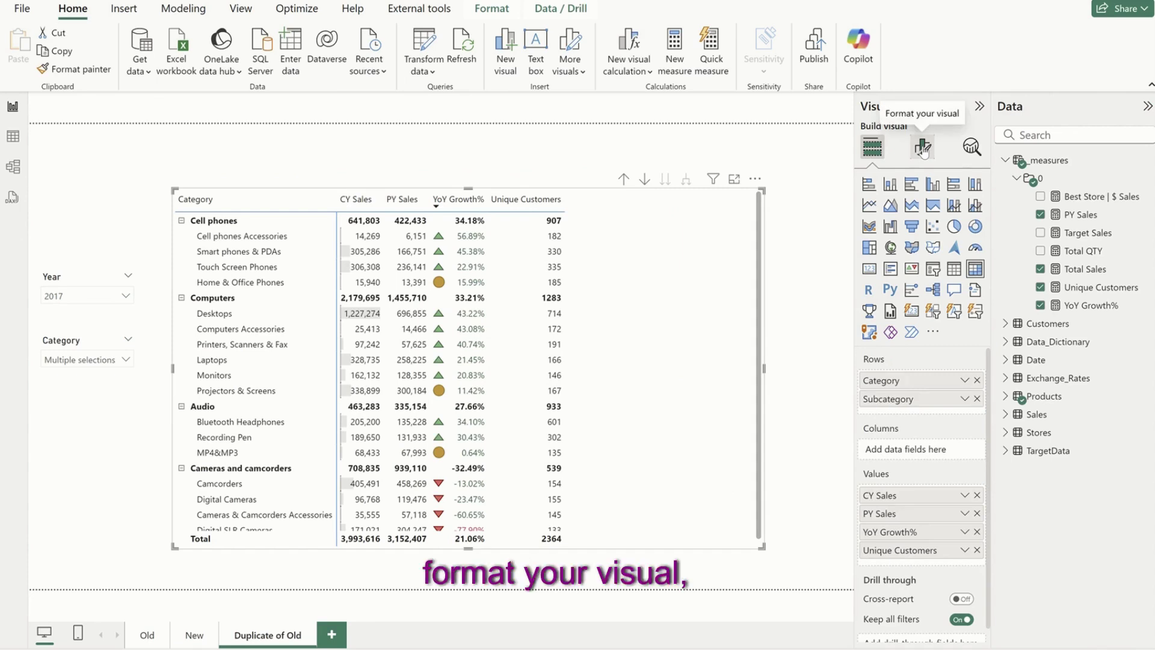
click(921, 146)
scroll(915, 409, down, 1)
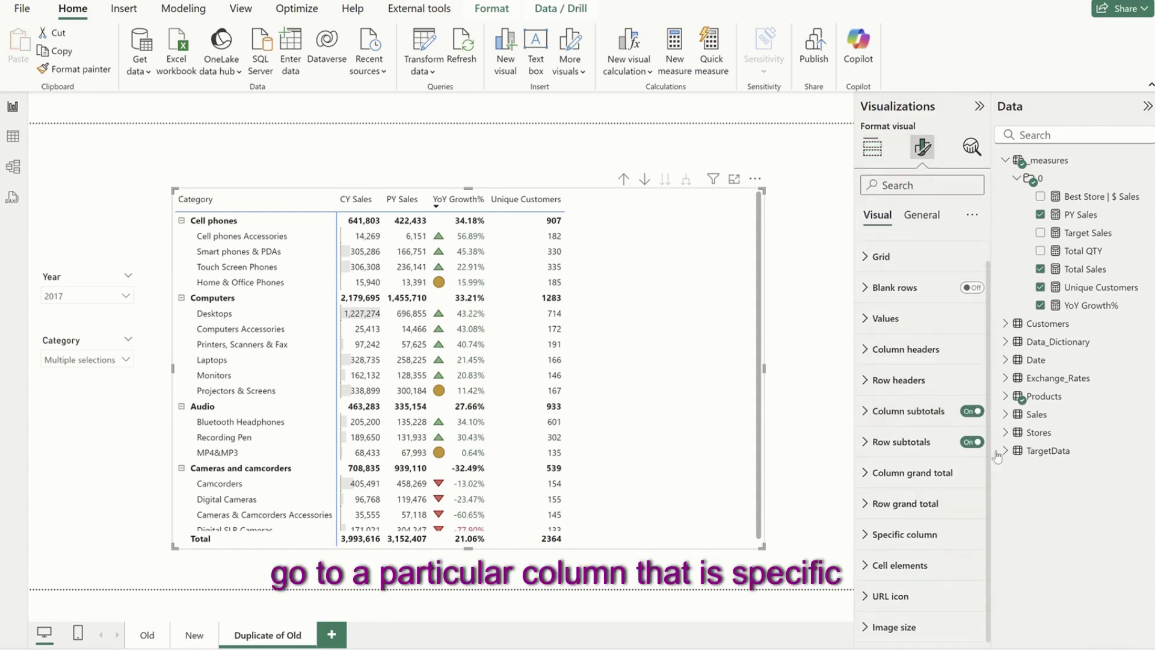
click(905, 534)
scroll(938, 481, down, 5)
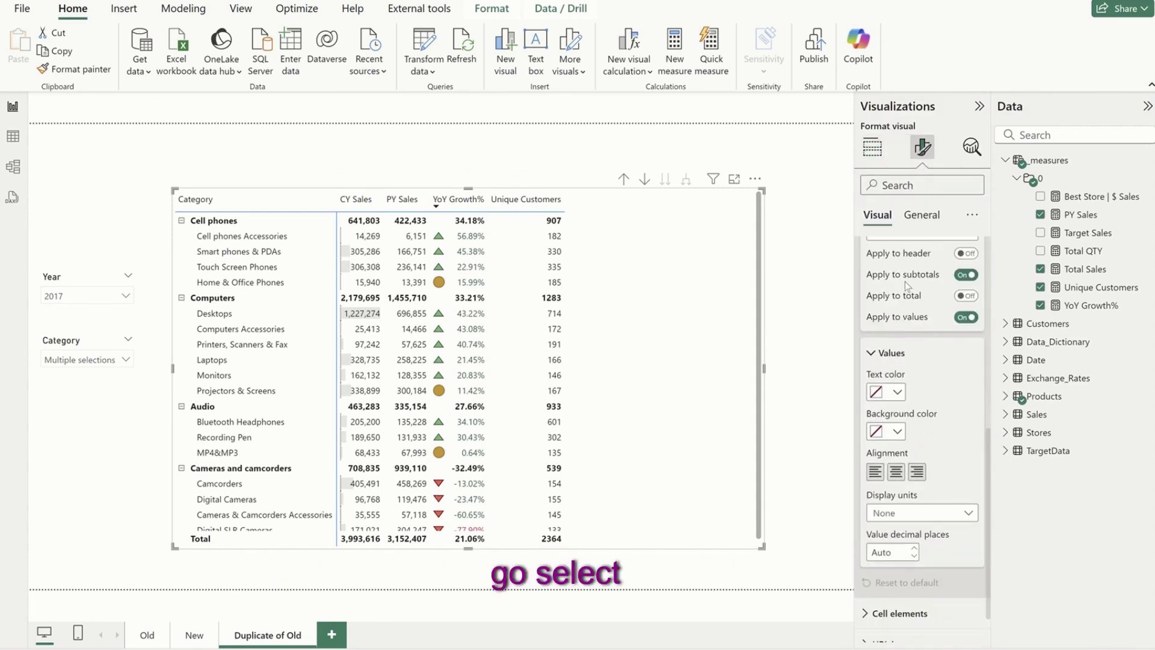
click(920, 459)
click(920, 531)
Give the Unique Customers values the custom light cyan background color #E1FBFE, keeping the display units at None.
scroll(901, 476, down, 8)
click(897, 383)
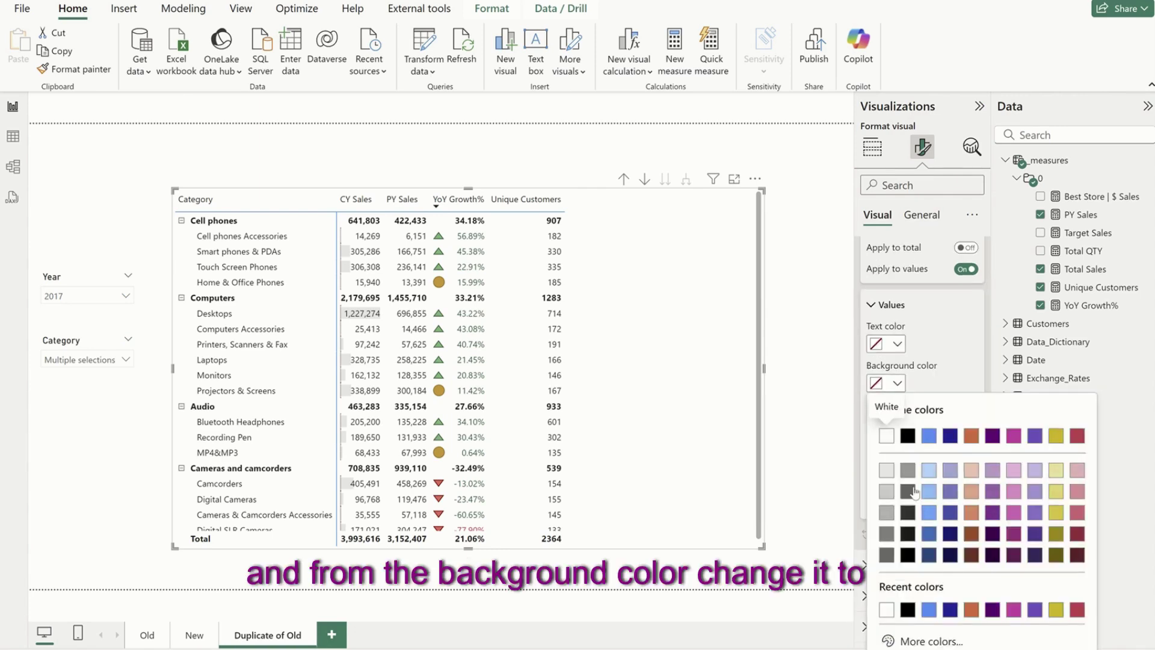
click(942, 636)
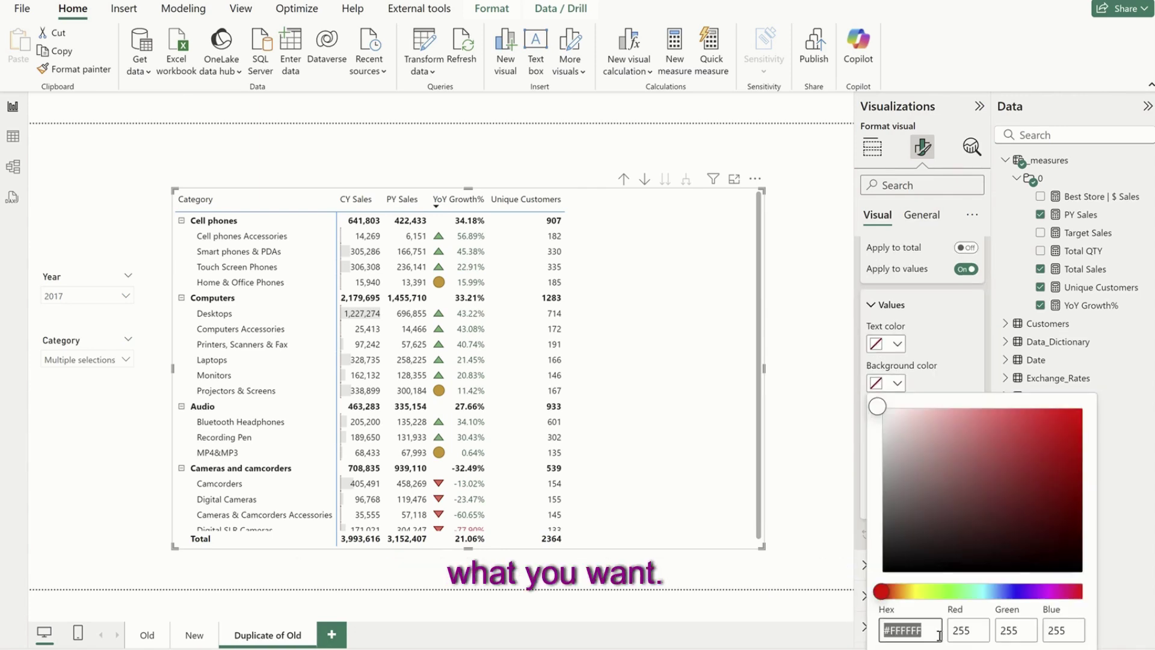
click(984, 591)
click(977, 414)
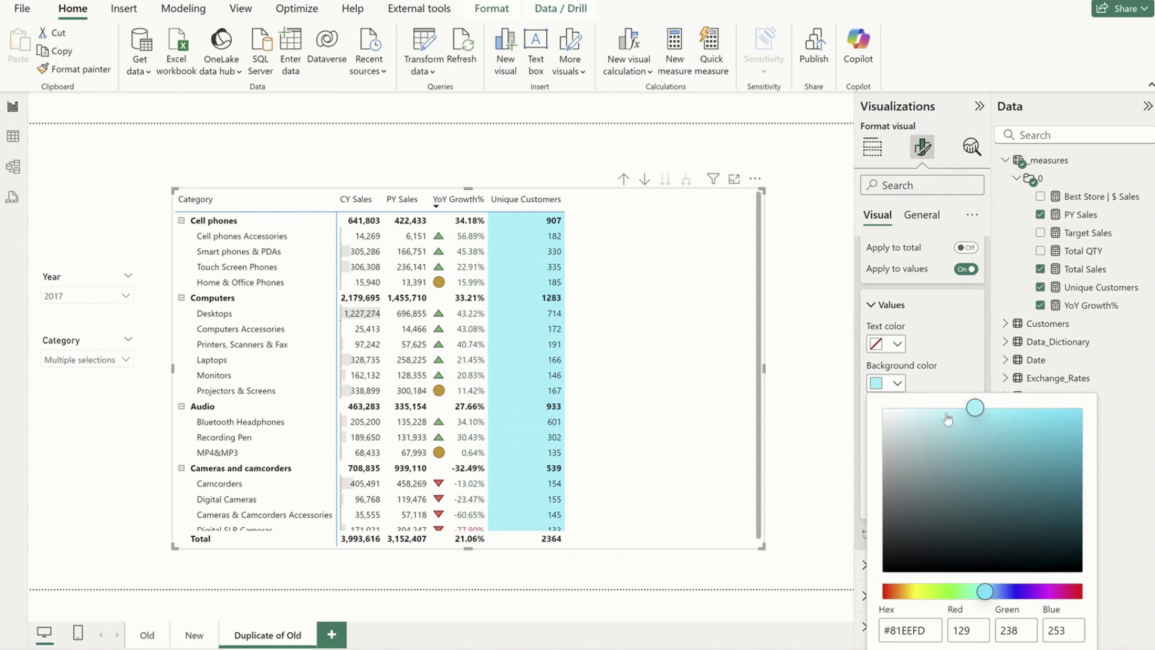
click(919, 409)
click(900, 414)
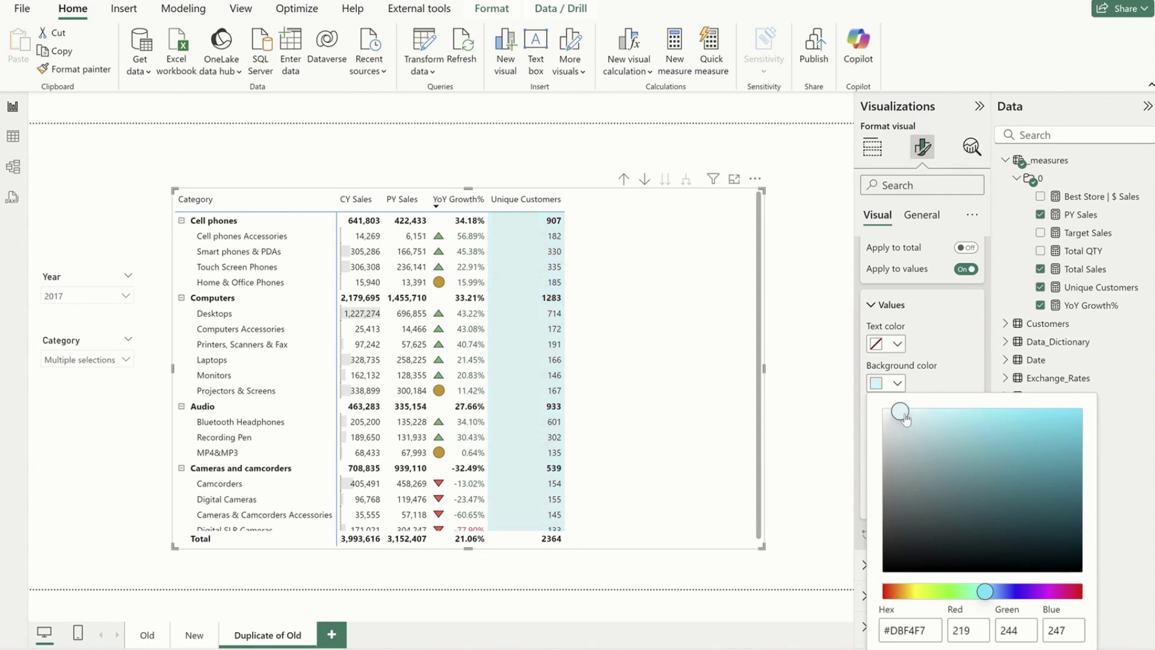
click(905, 413)
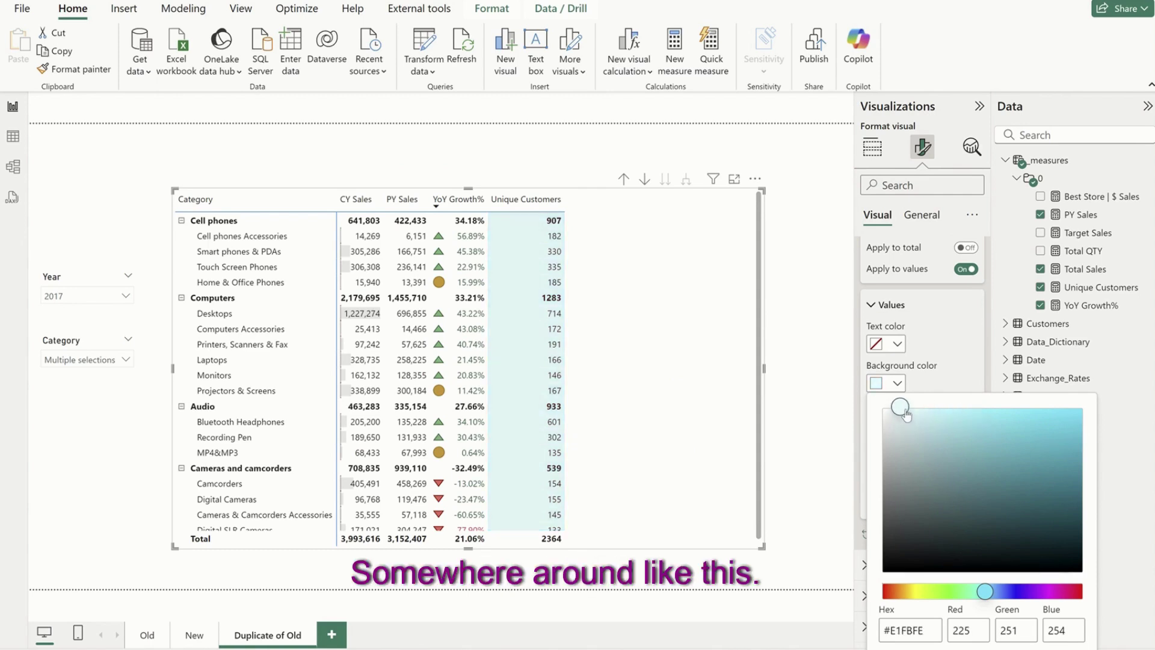
click(925, 378)
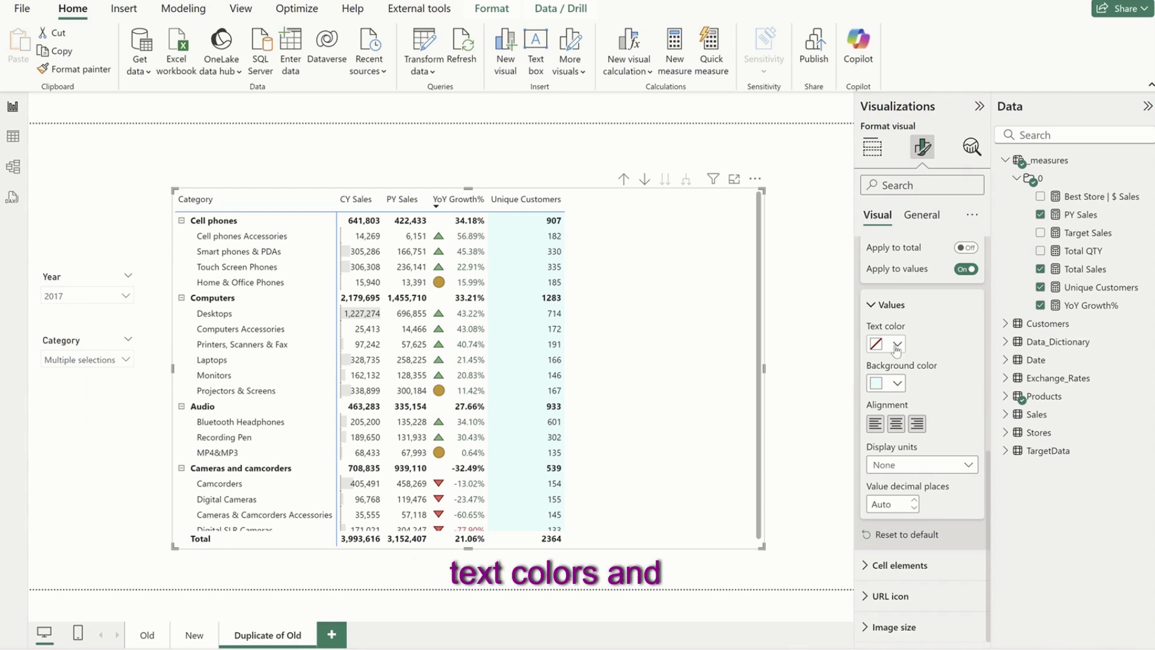
click(951, 464)
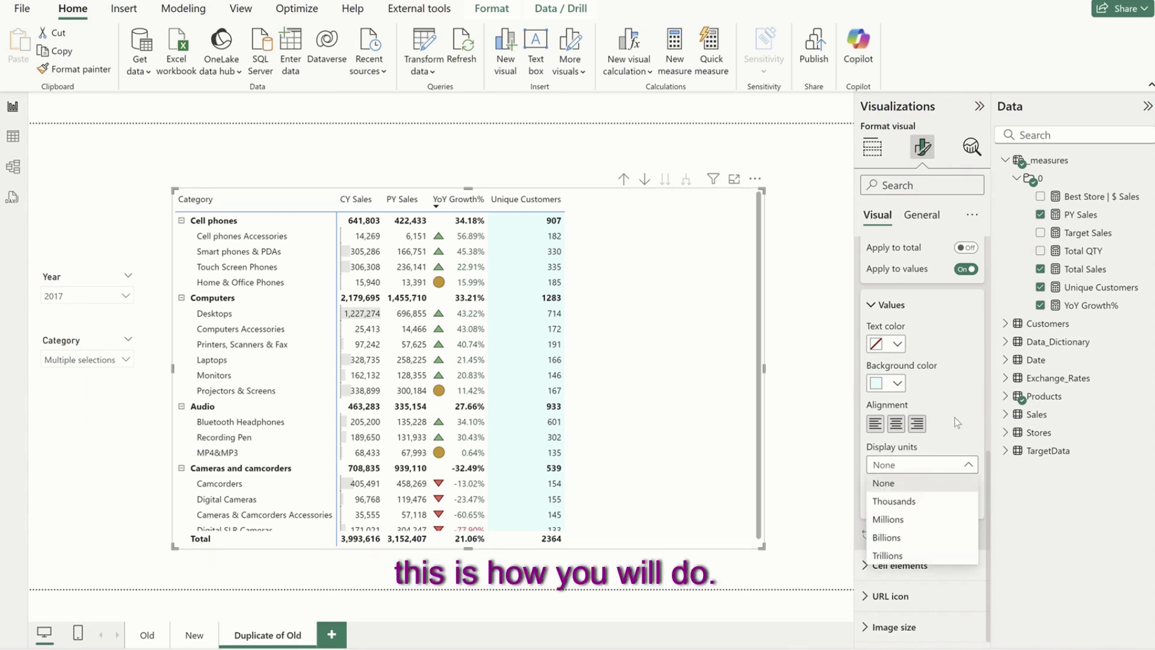
click(956, 465)
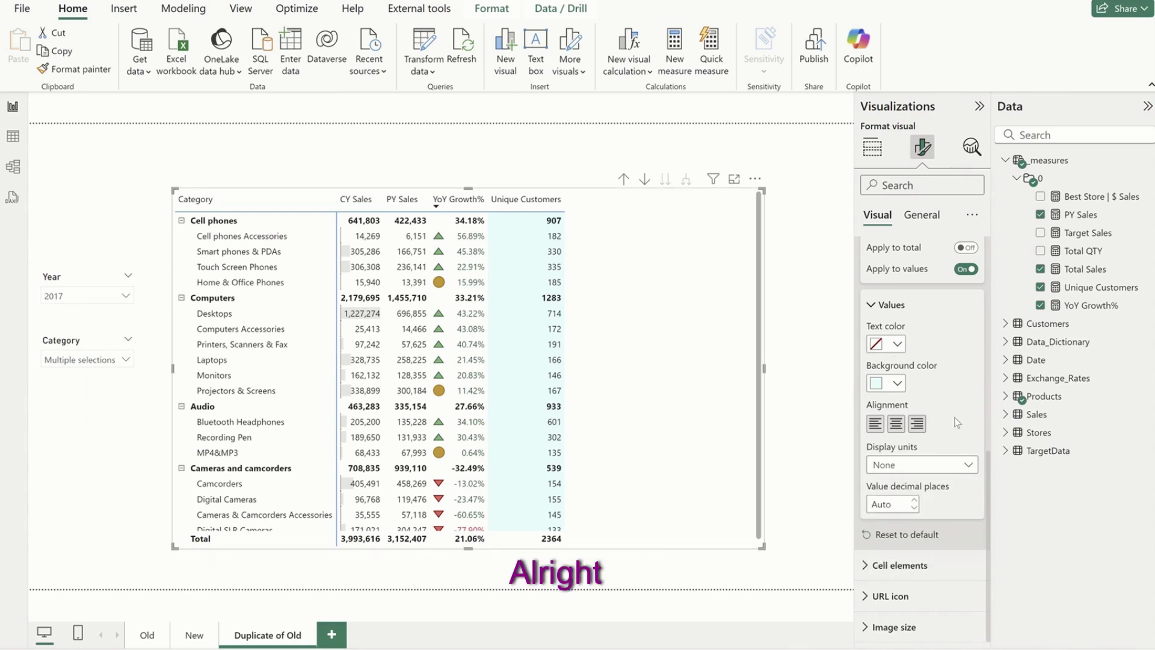
Compare with the New page and make the Duplicate of Old matrix's column headers bold with dark blue text.
click(191, 641)
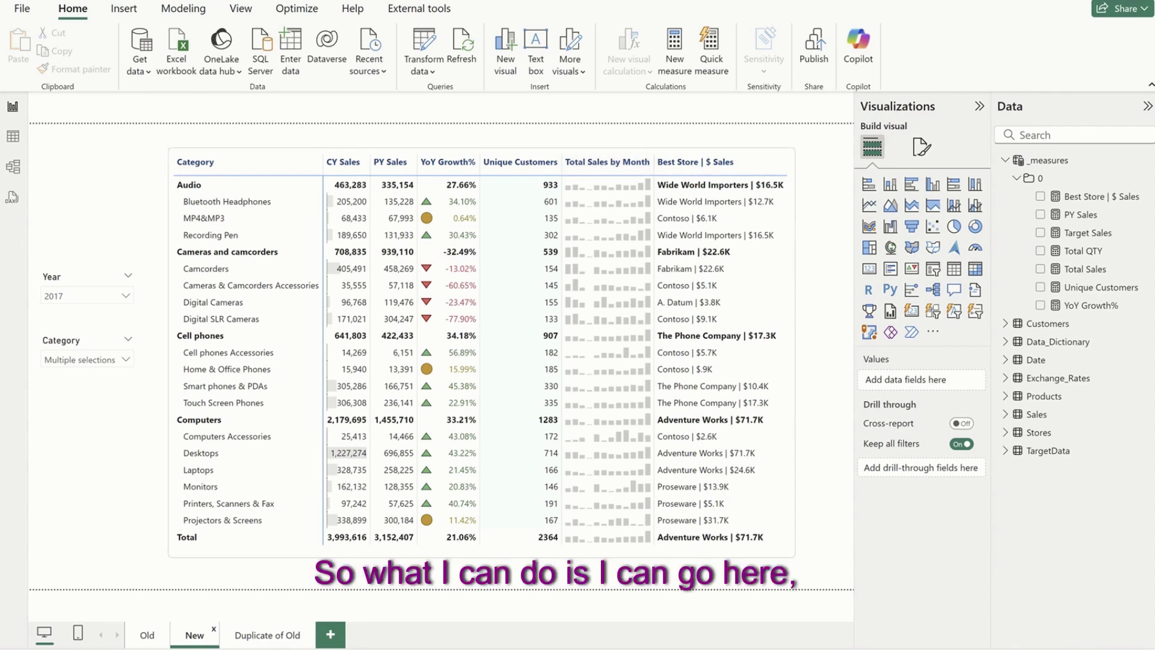
click(279, 635)
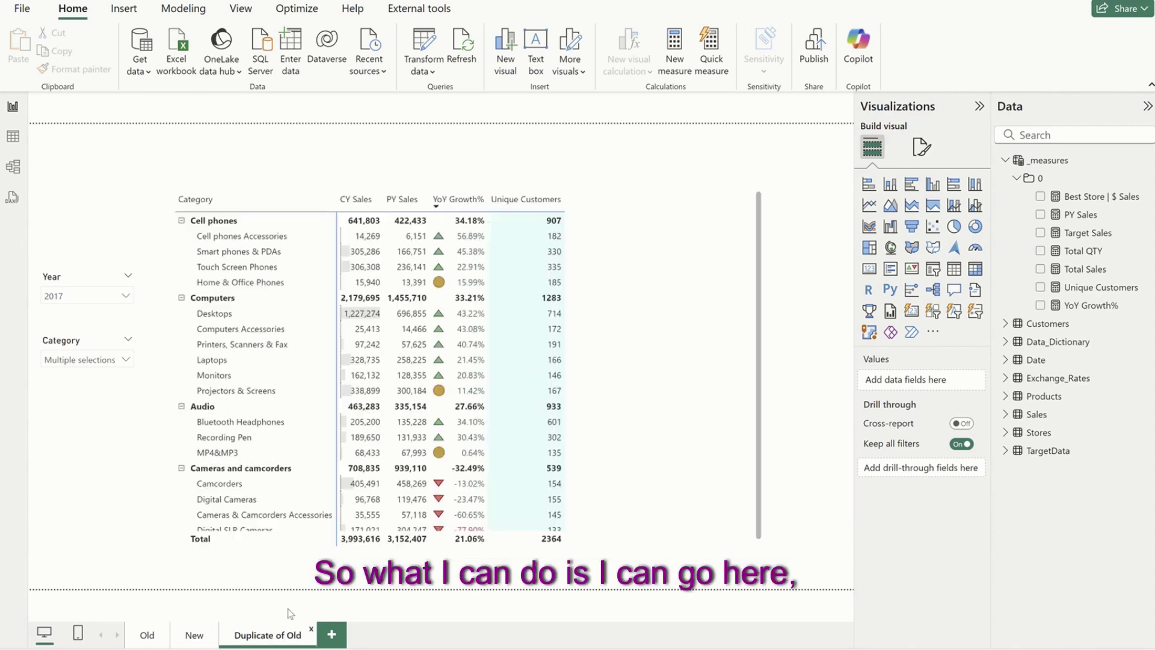
click(717, 342)
click(922, 147)
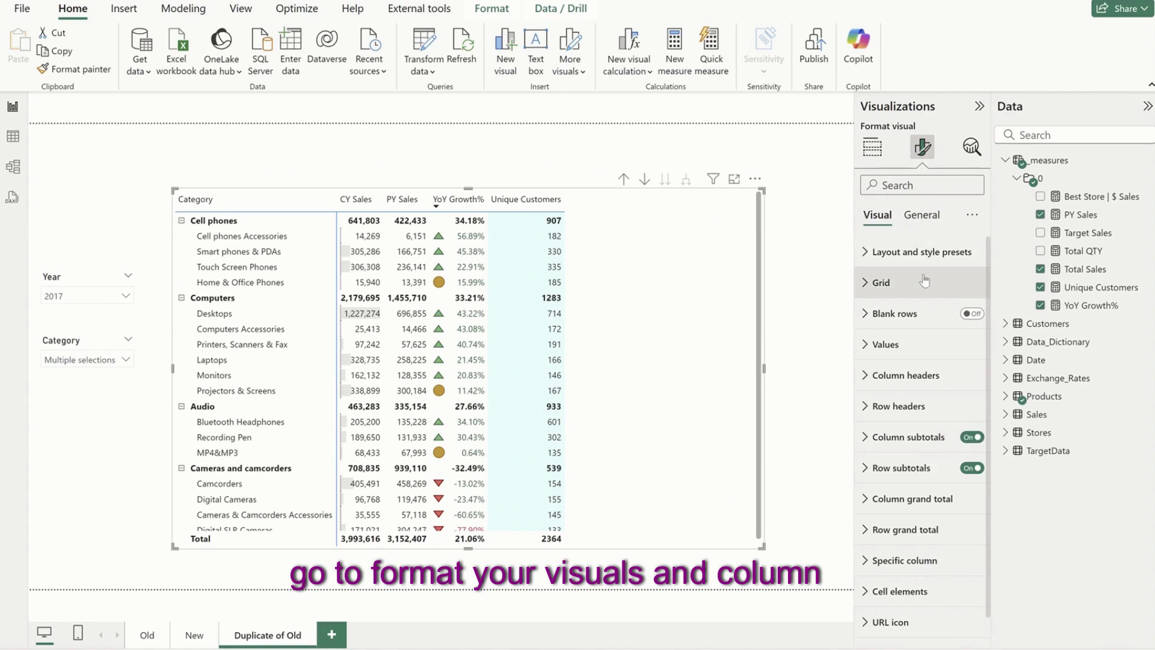
click(924, 375)
scroll(902, 318, down, 5)
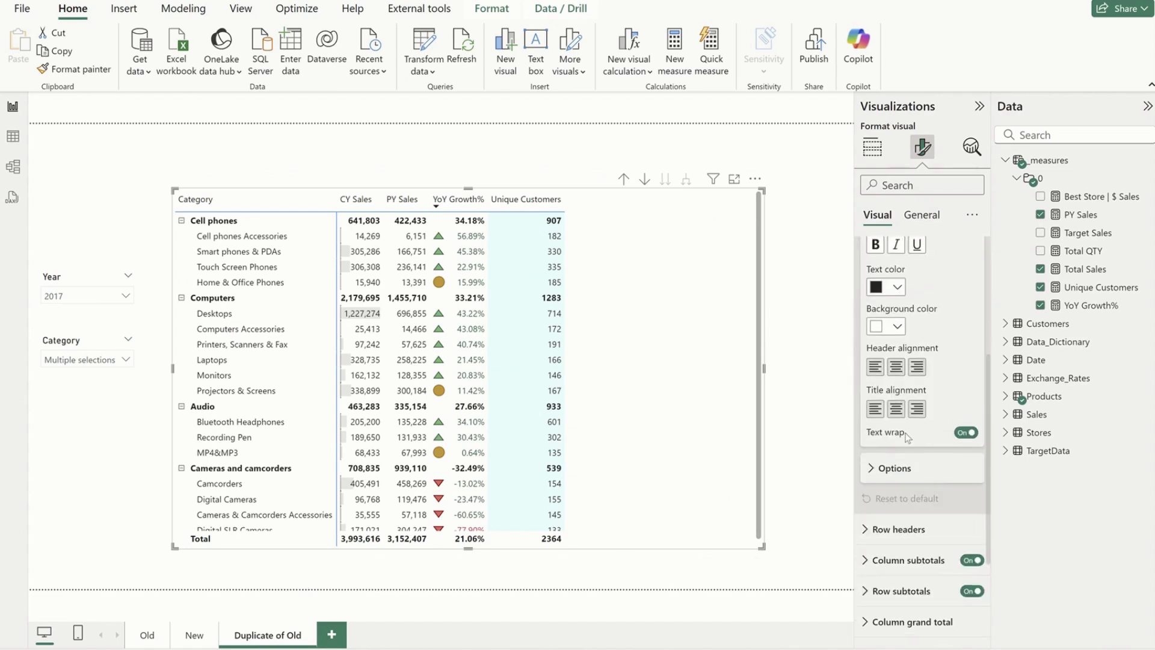
click(875, 244)
click(897, 287)
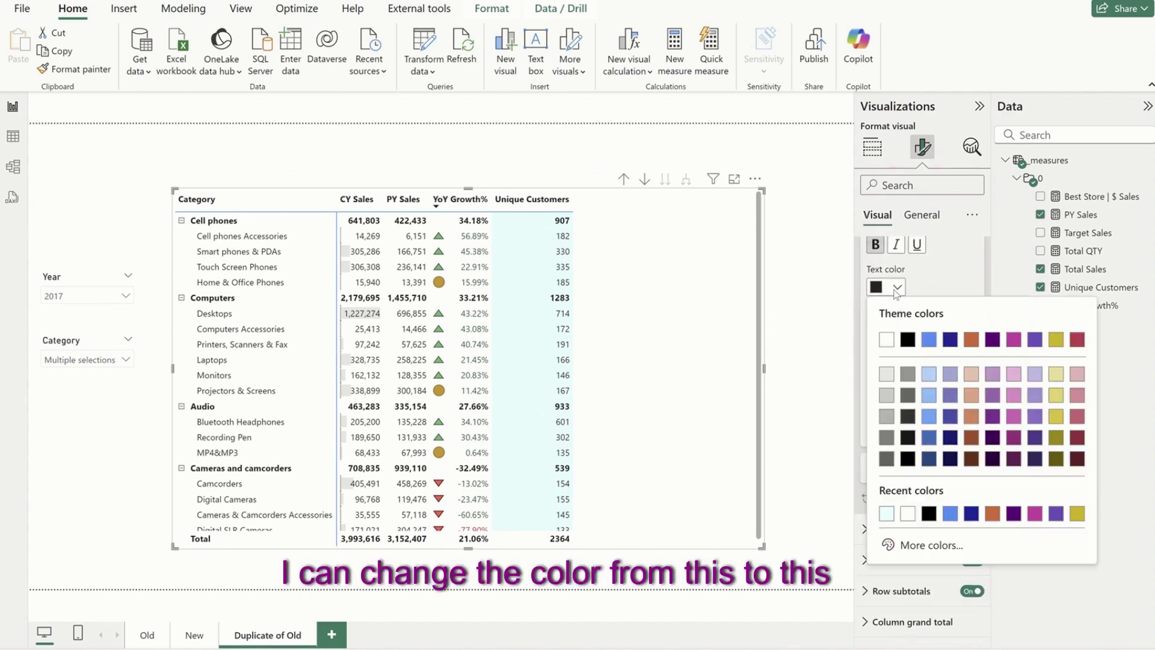
click(928, 458)
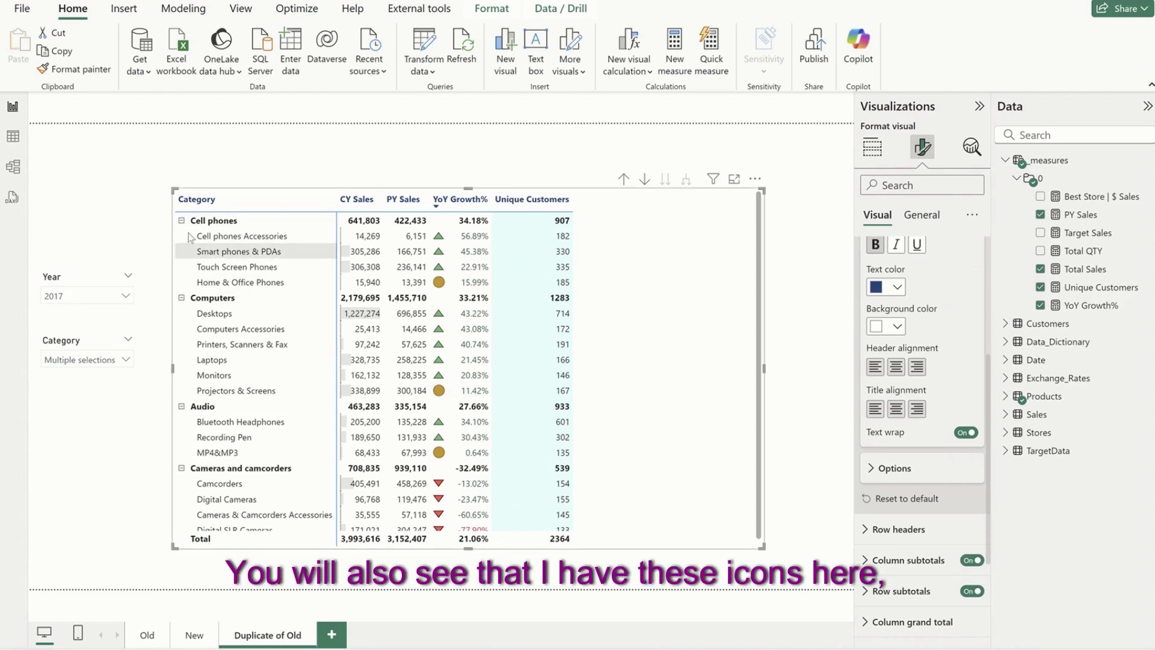
Try collapsing and expanding the Computers category, and enlarge the matrix slightly from its upper-left corner so all rows fit.
click(181, 298)
click(181, 297)
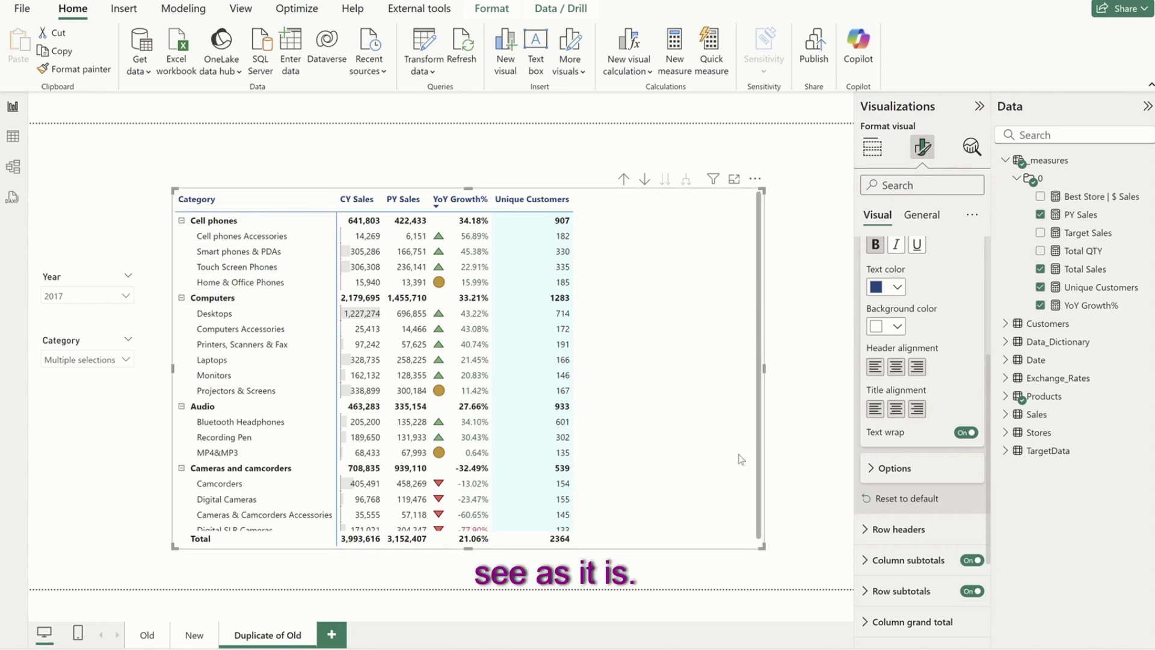
drag(175, 190, 167, 180)
Search the matrix's format settings for "+" and turn off the row headers' +/- icons.
scroll(920, 360, up, 4)
click(961, 183)
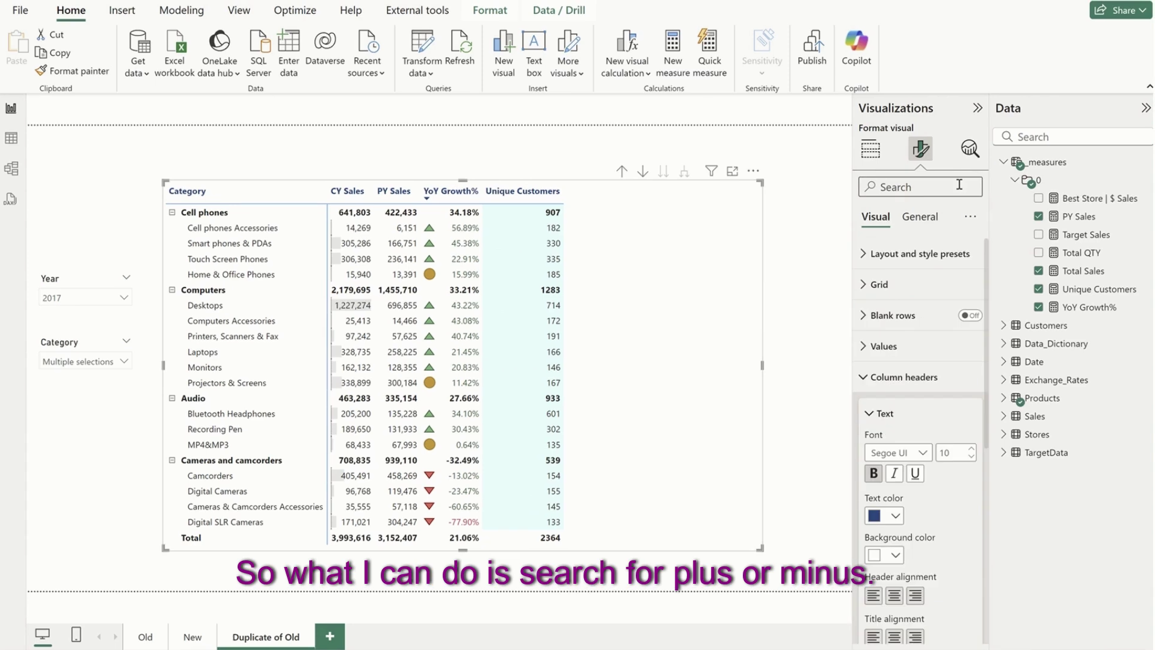
text(+)
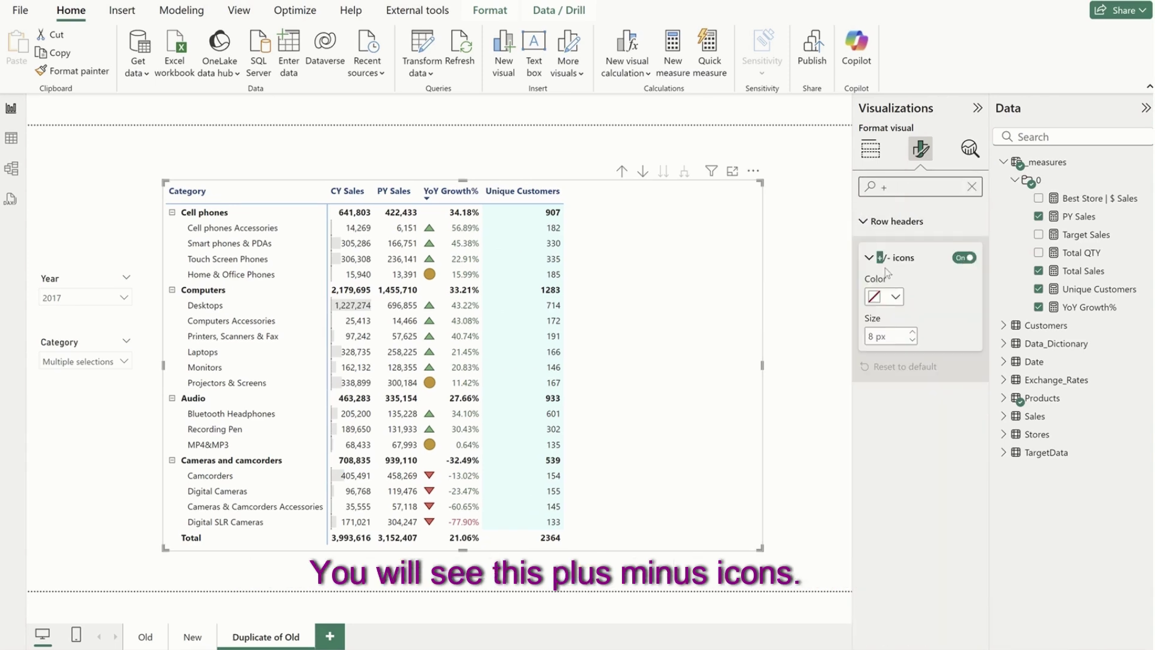
click(964, 258)
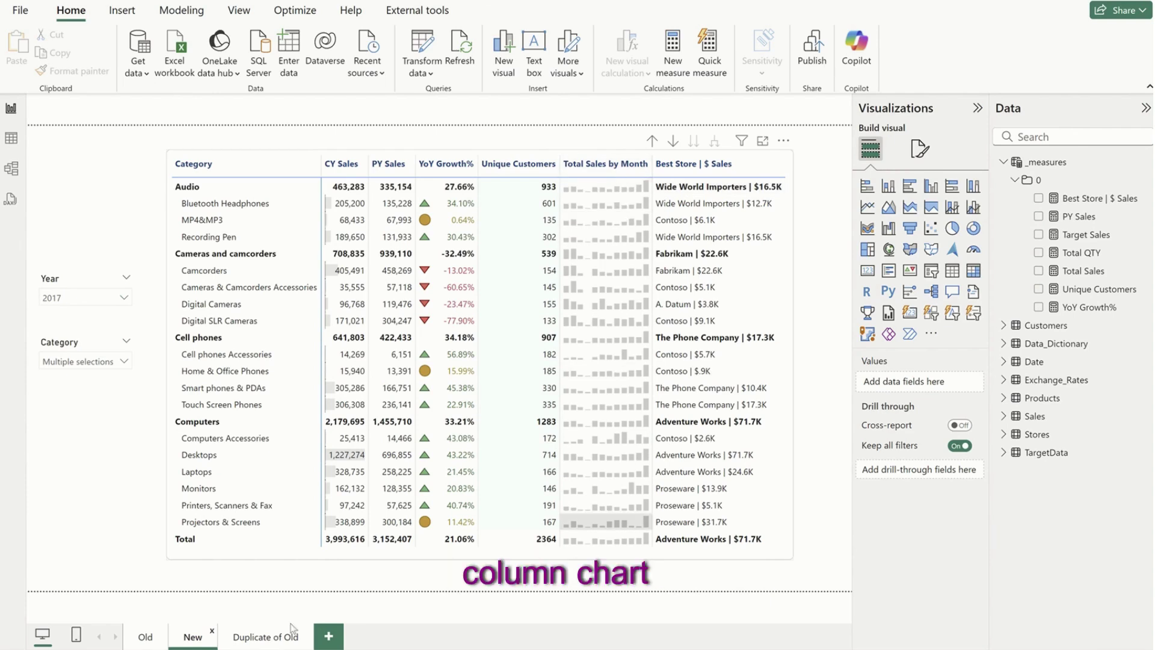
Add a sparkline of Total Sales by Month Name to the matrix on the Duplicate of Old page.
click(262, 636)
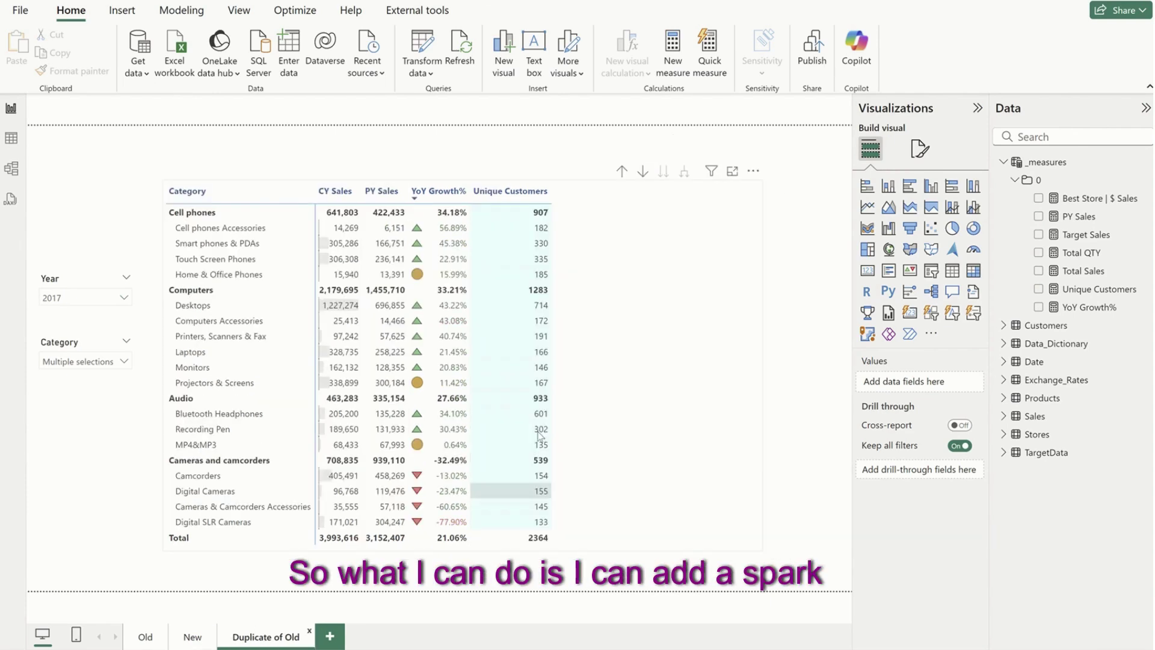
click(610, 405)
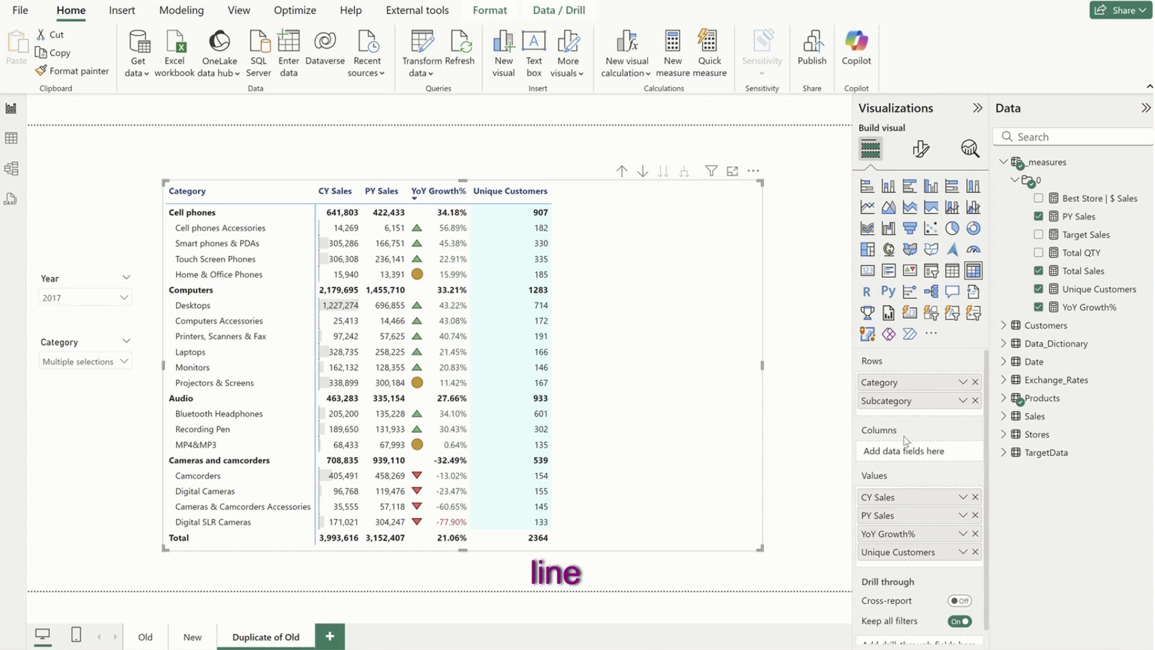
click(193, 636)
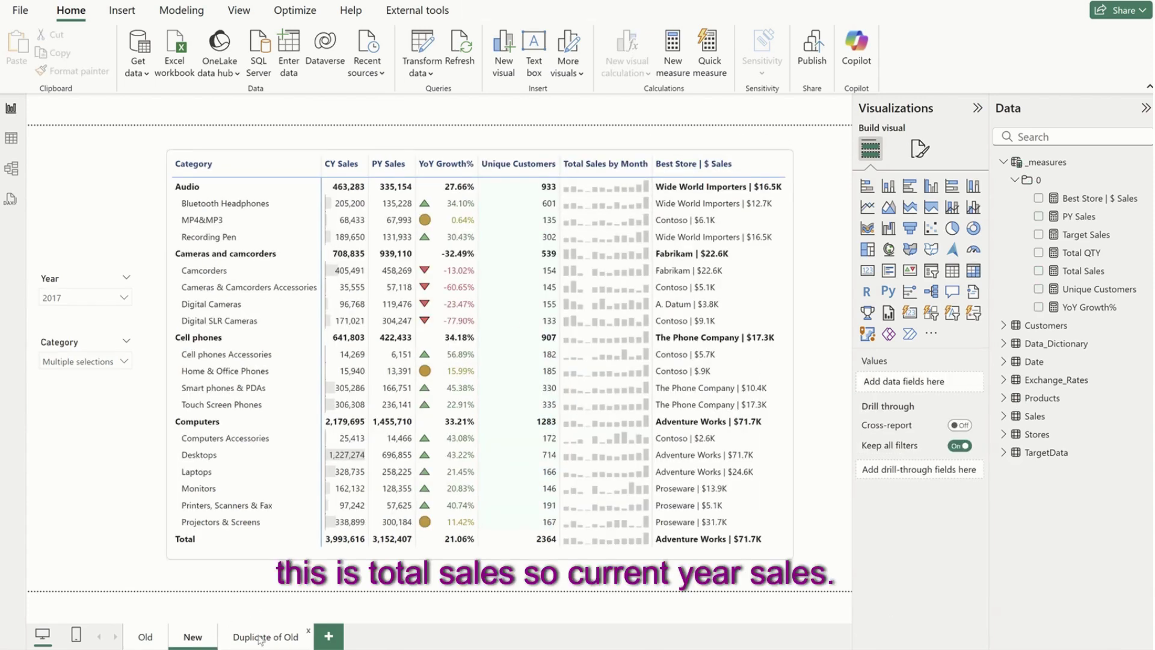
click(261, 636)
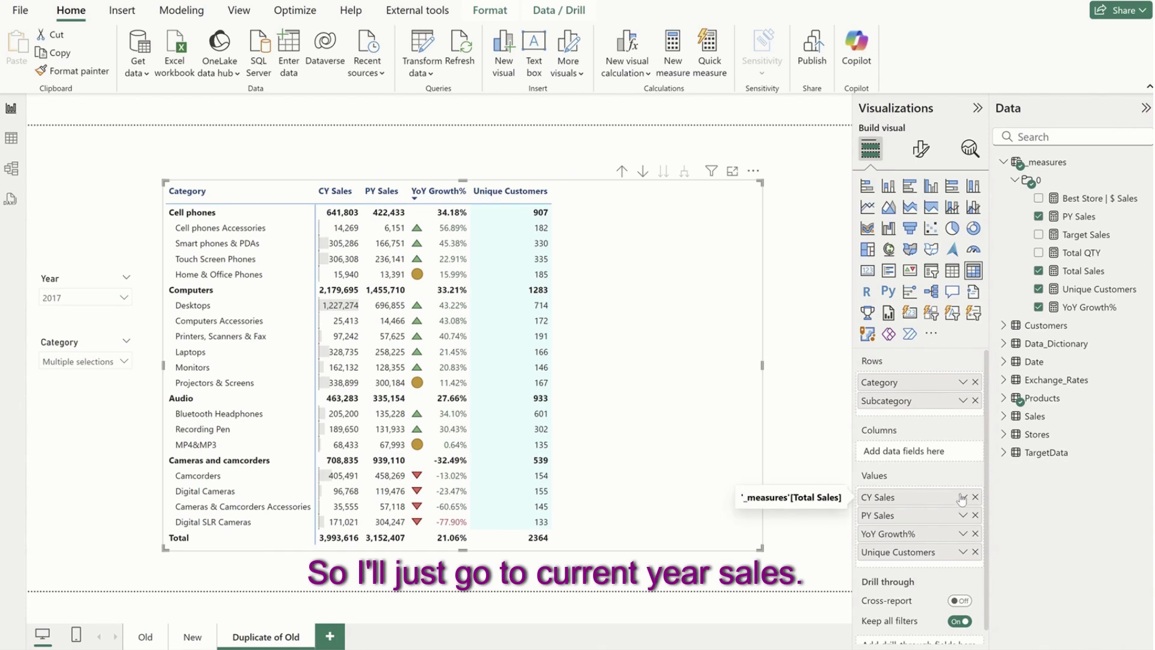
click(962, 497)
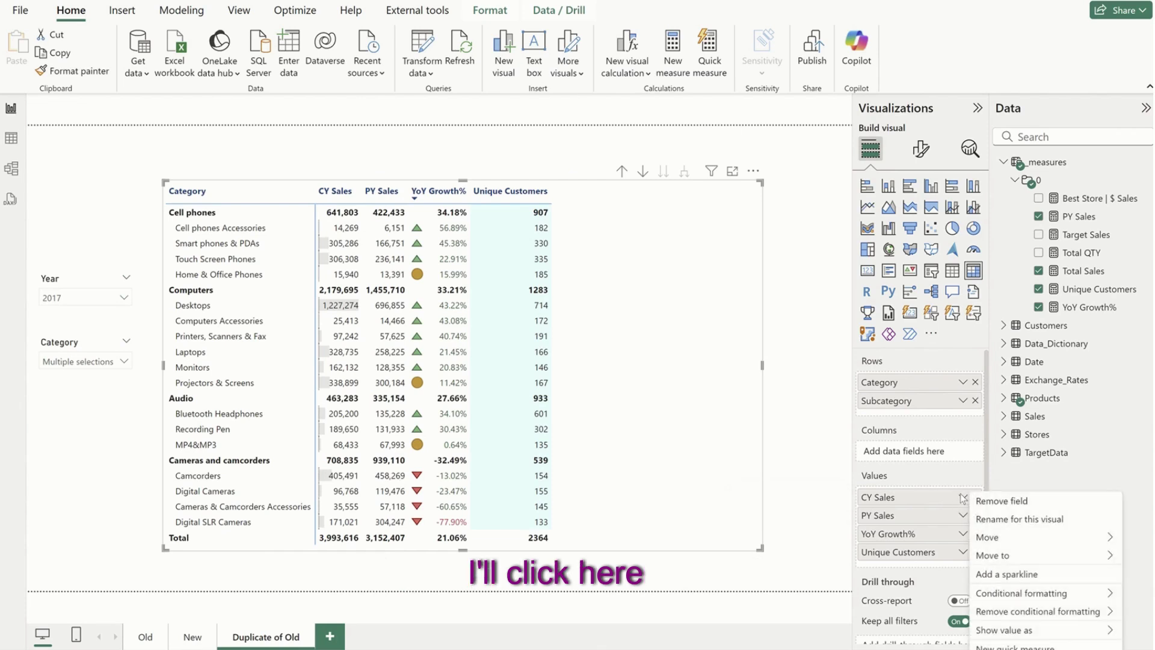
click(1002, 574)
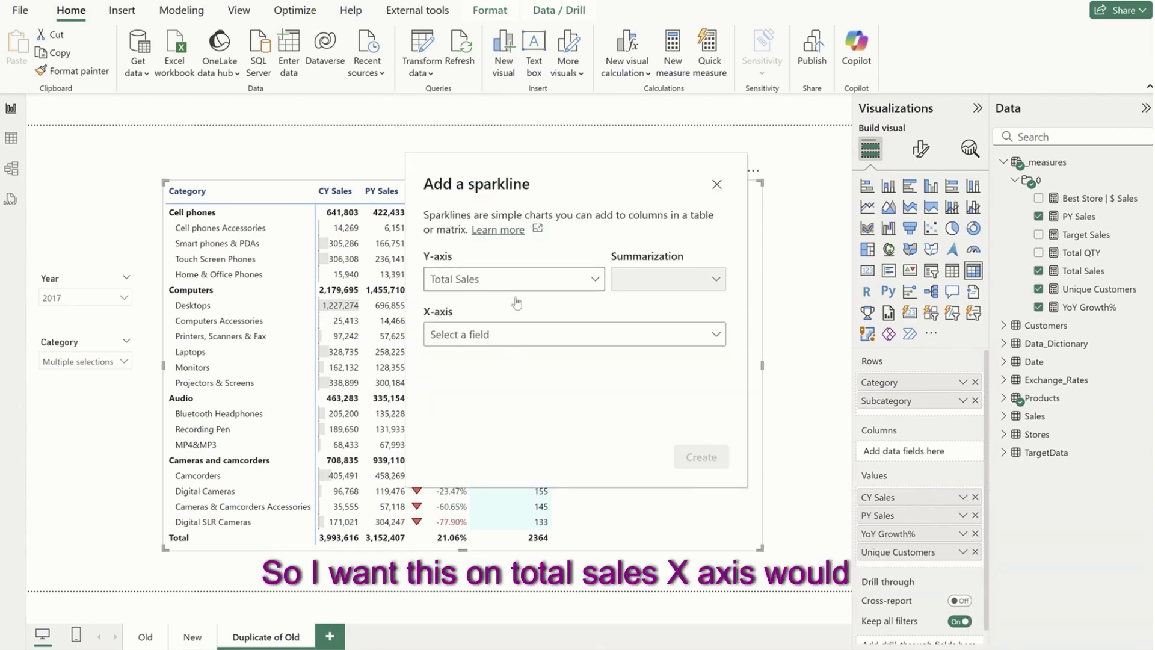
click(540, 335)
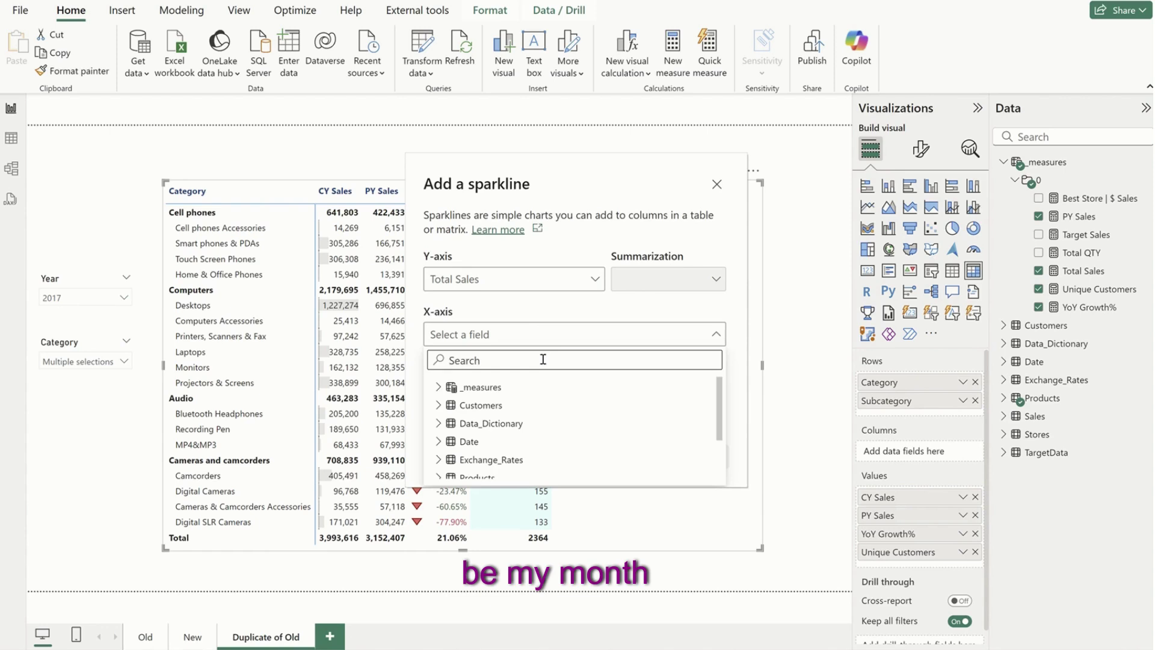
text(month)
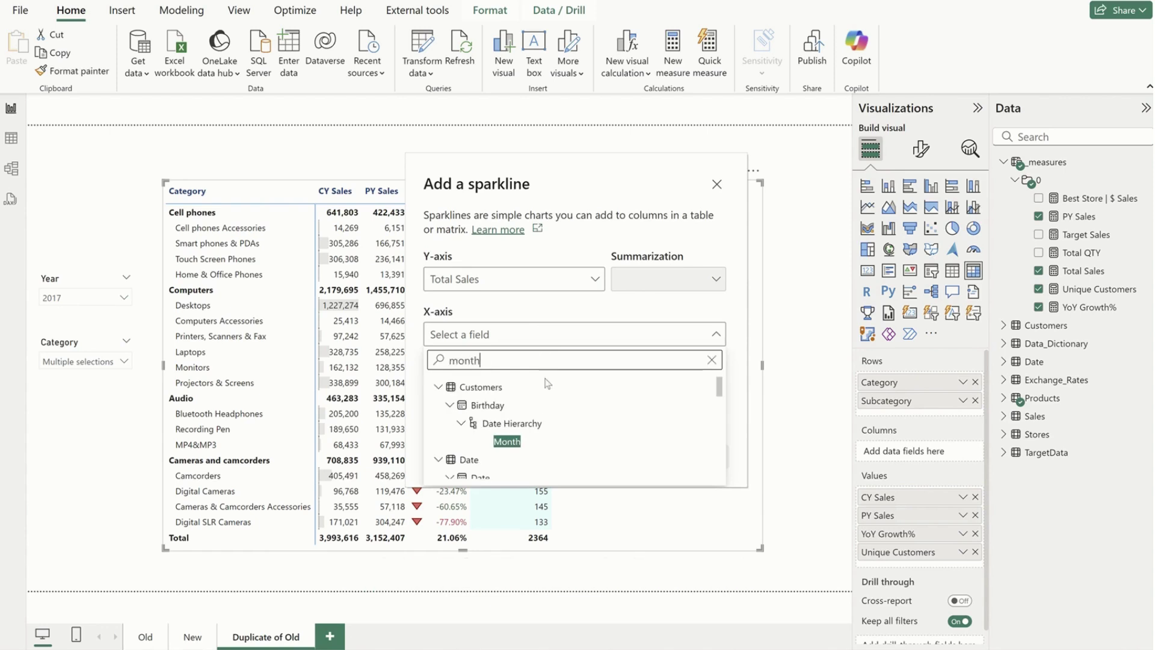
scroll(500, 439, down, 1)
scroll(496, 442, up, 1)
scroll(496, 444, down, 3)
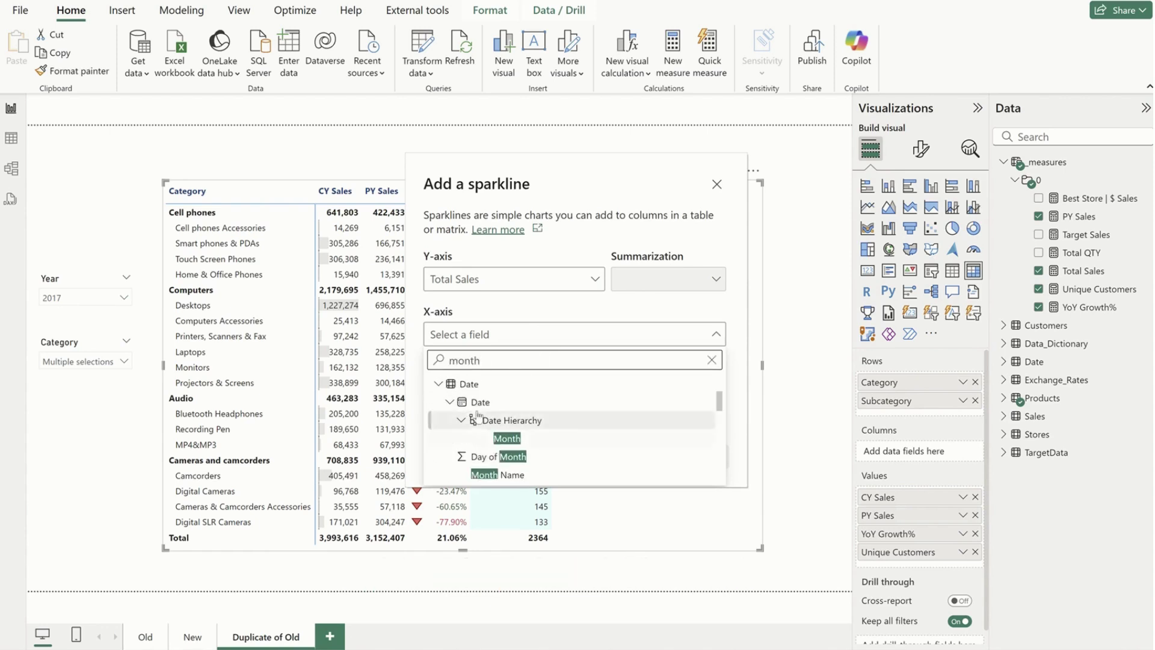
click(511, 474)
click(694, 455)
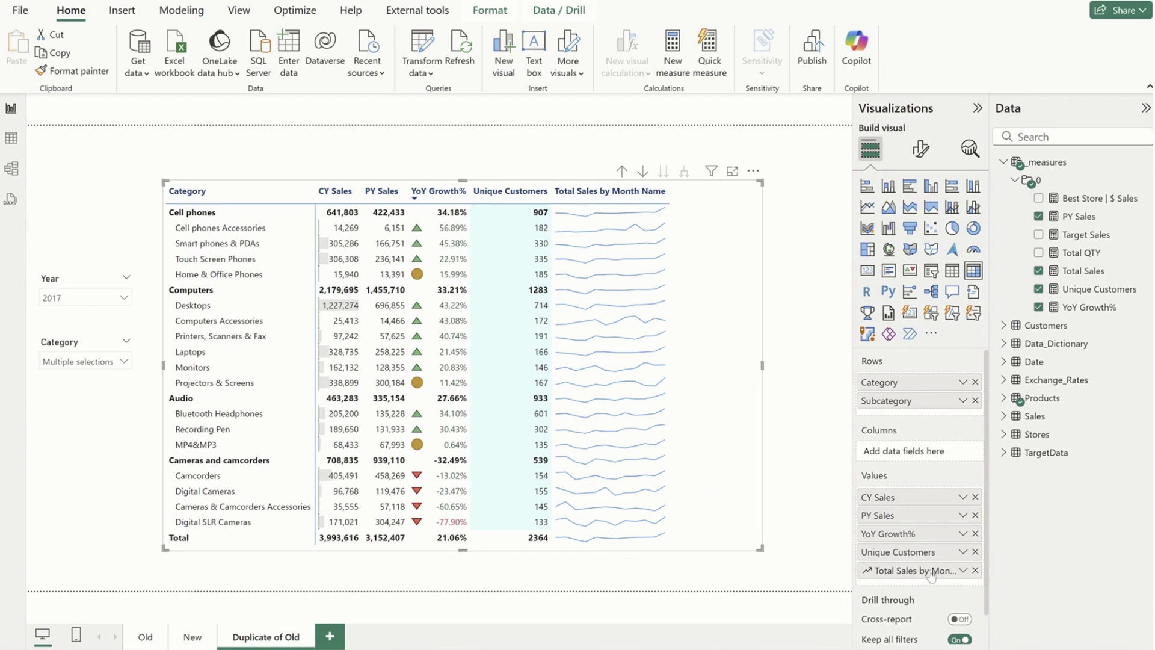
click(963, 570)
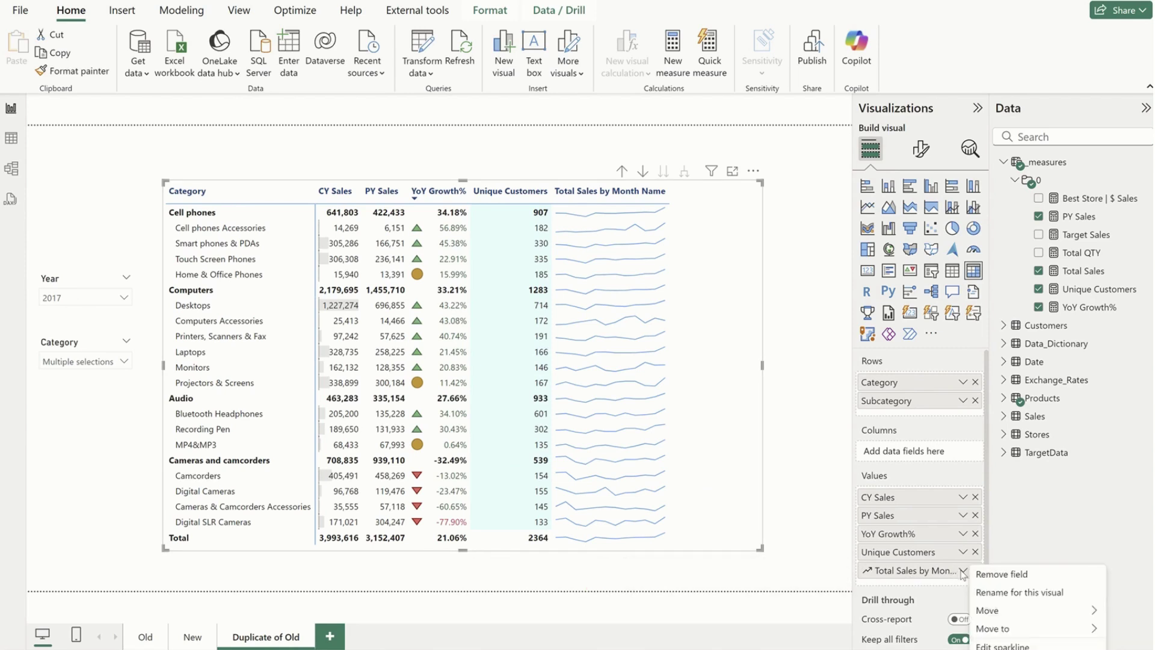
click(1001, 645)
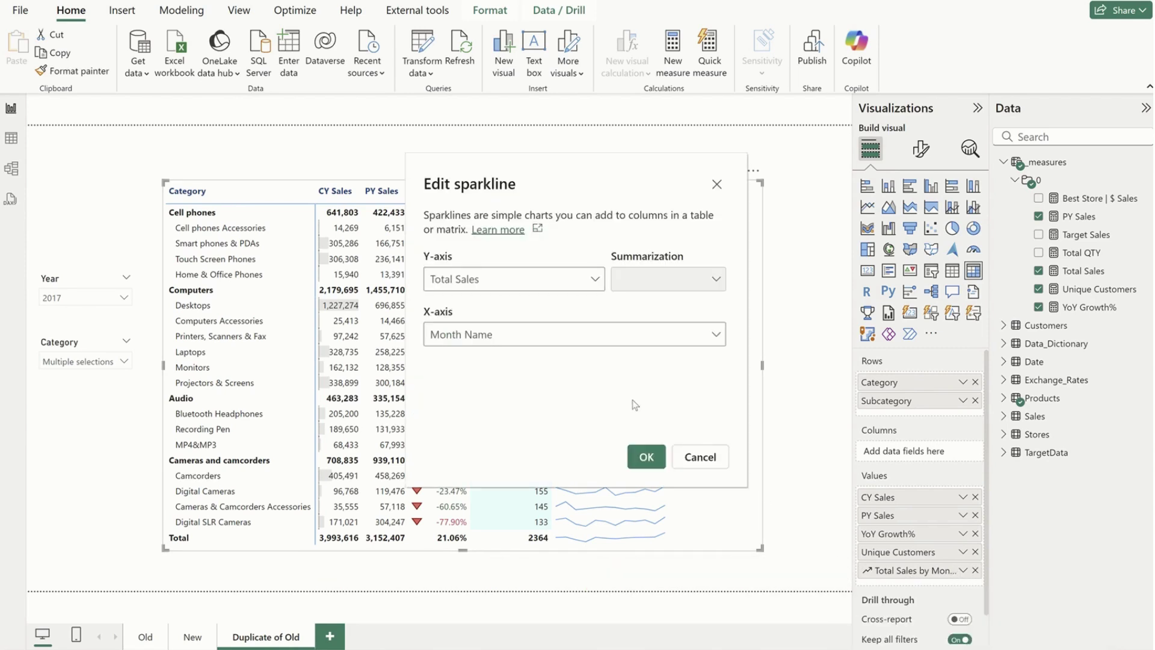
click(691, 459)
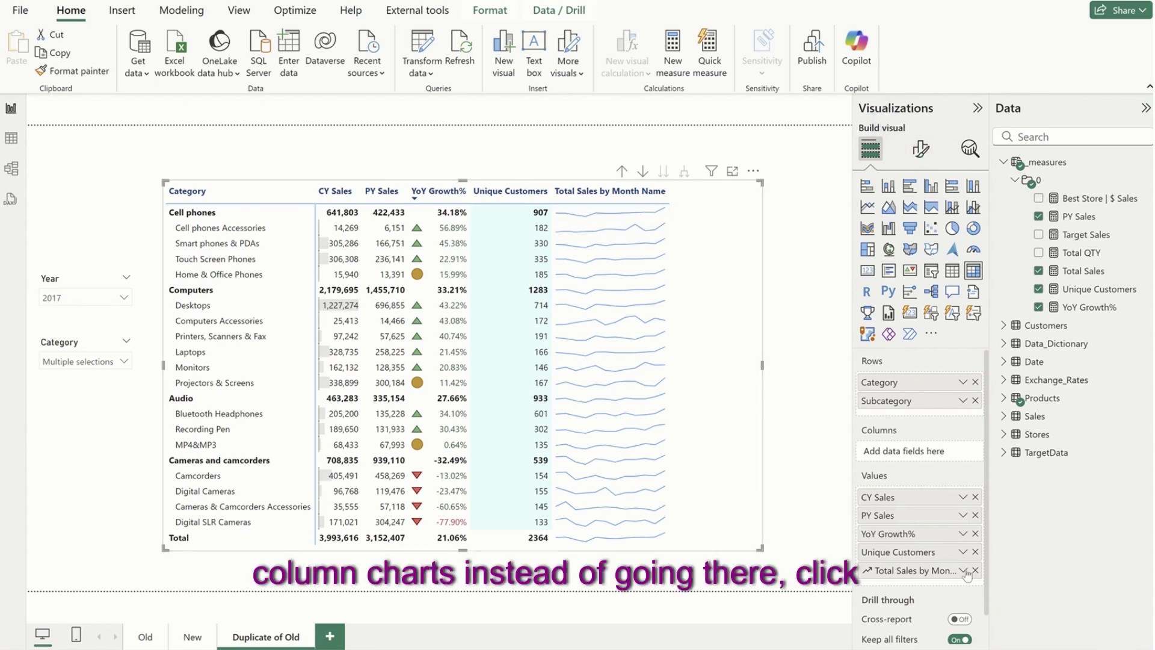
Set the matrix sparklines' chart type to Column and their data color to light grey.
click(920, 148)
scroll(932, 520, down, 1)
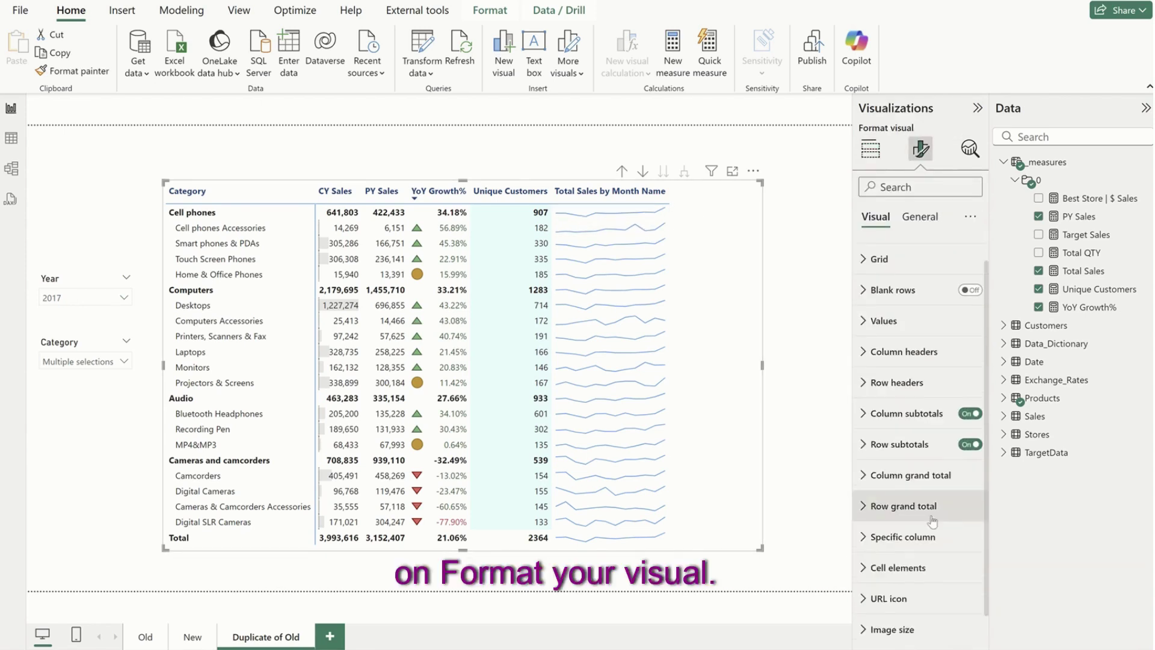
scroll(933, 521, down, 2)
click(890, 626)
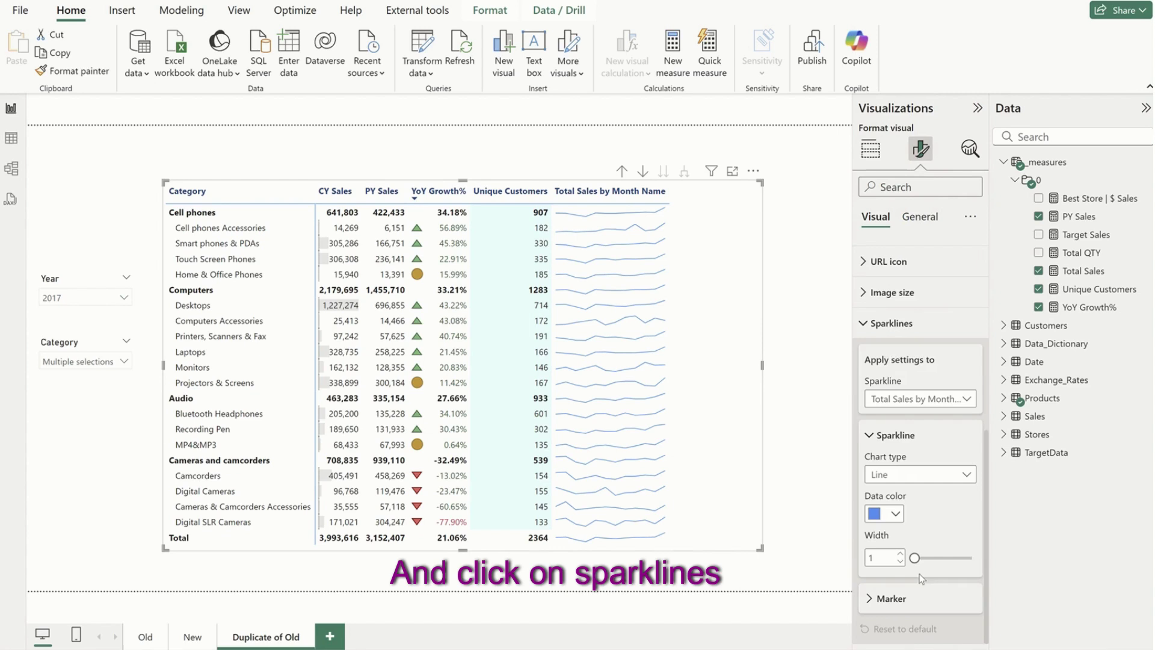
click(910, 475)
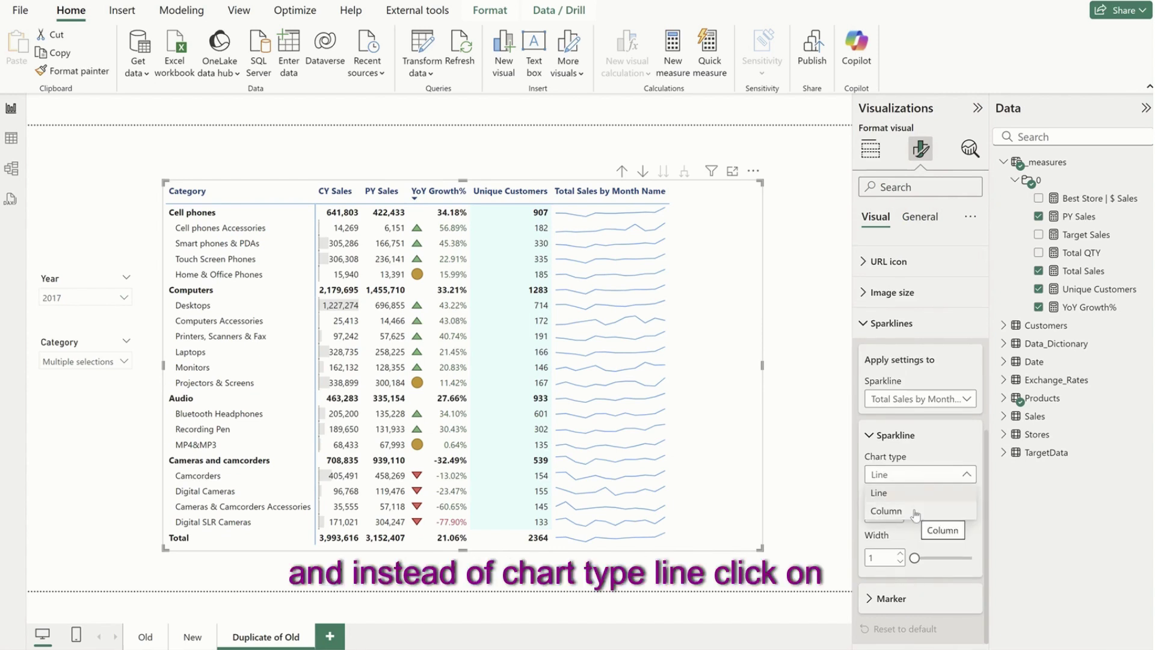
click(887, 511)
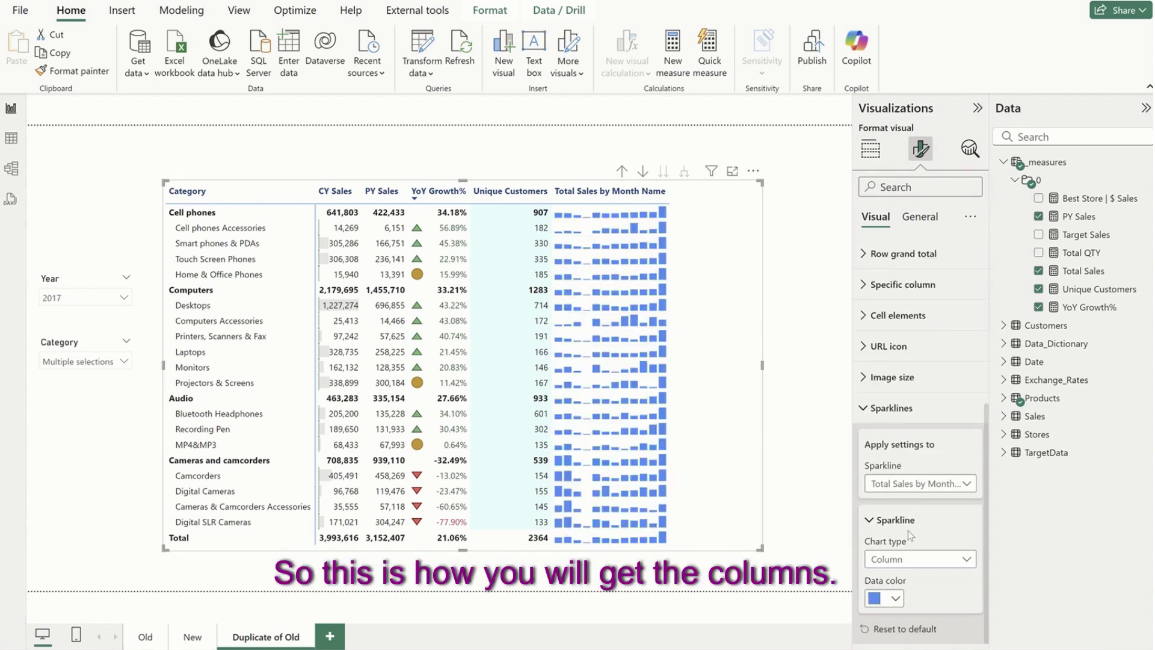
click(880, 599)
click(888, 408)
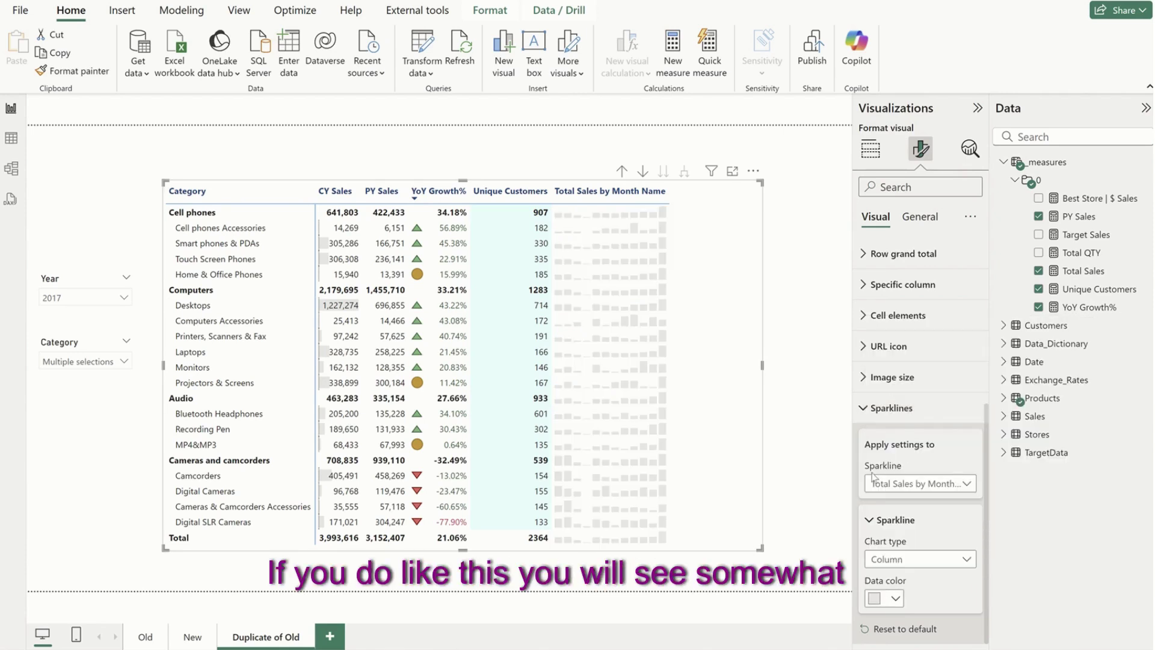
Compare with the New page and turn on vertical gridlines for the Duplicate of Old matrix.
click(194, 636)
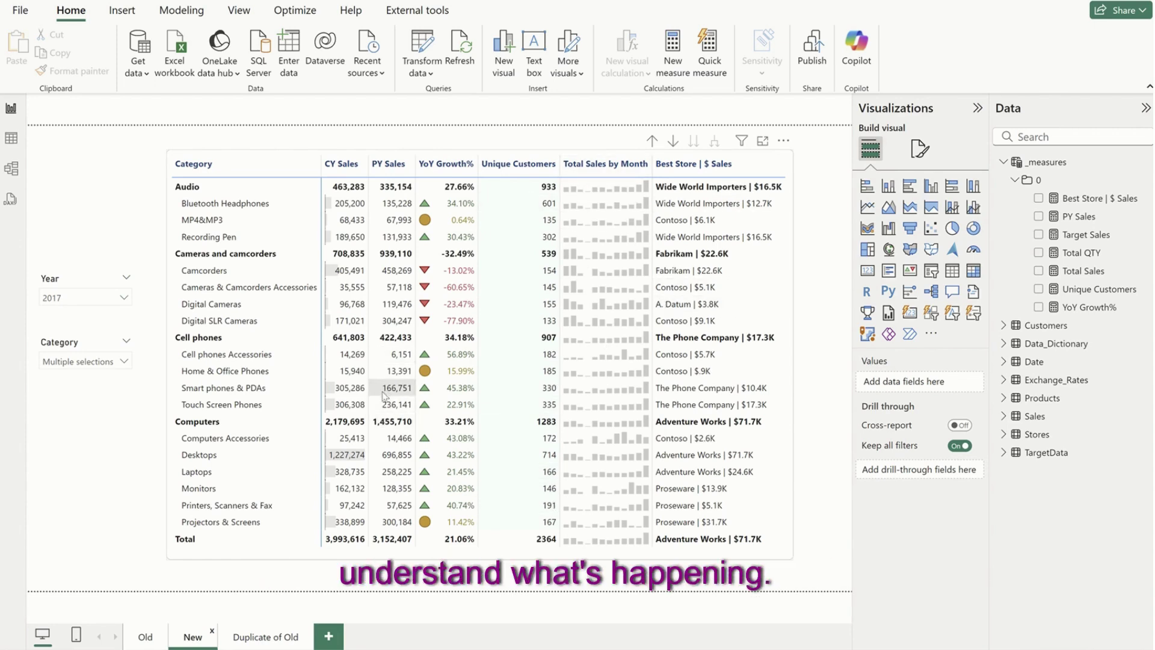
click(265, 636)
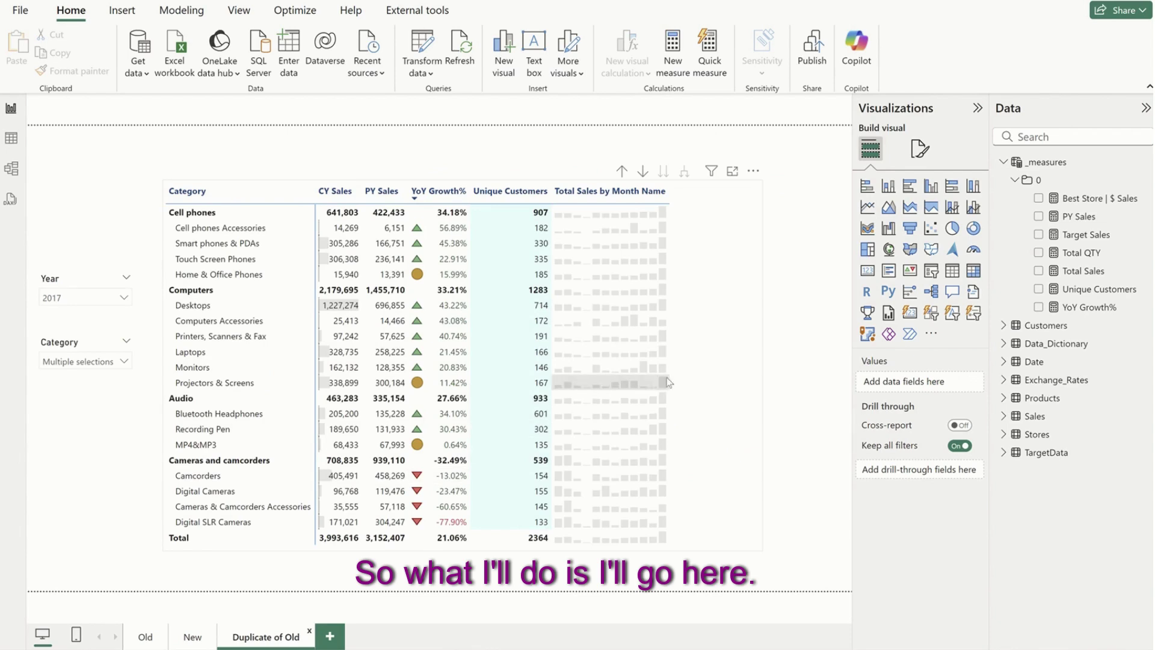
click(698, 376)
click(927, 154)
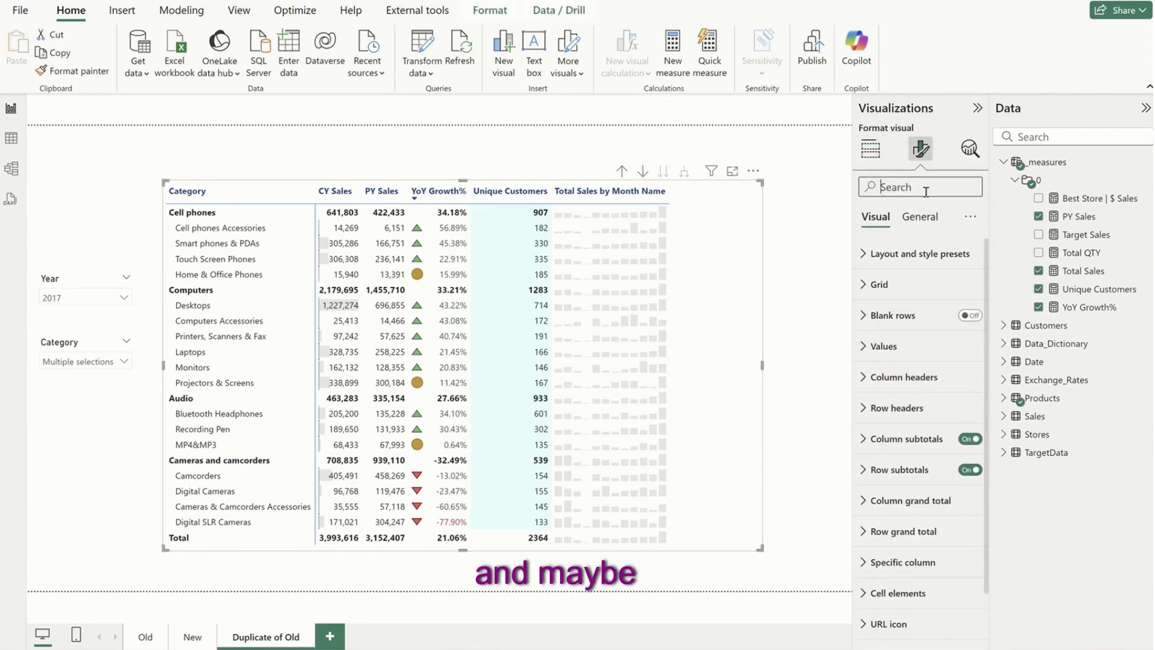
text(verti)
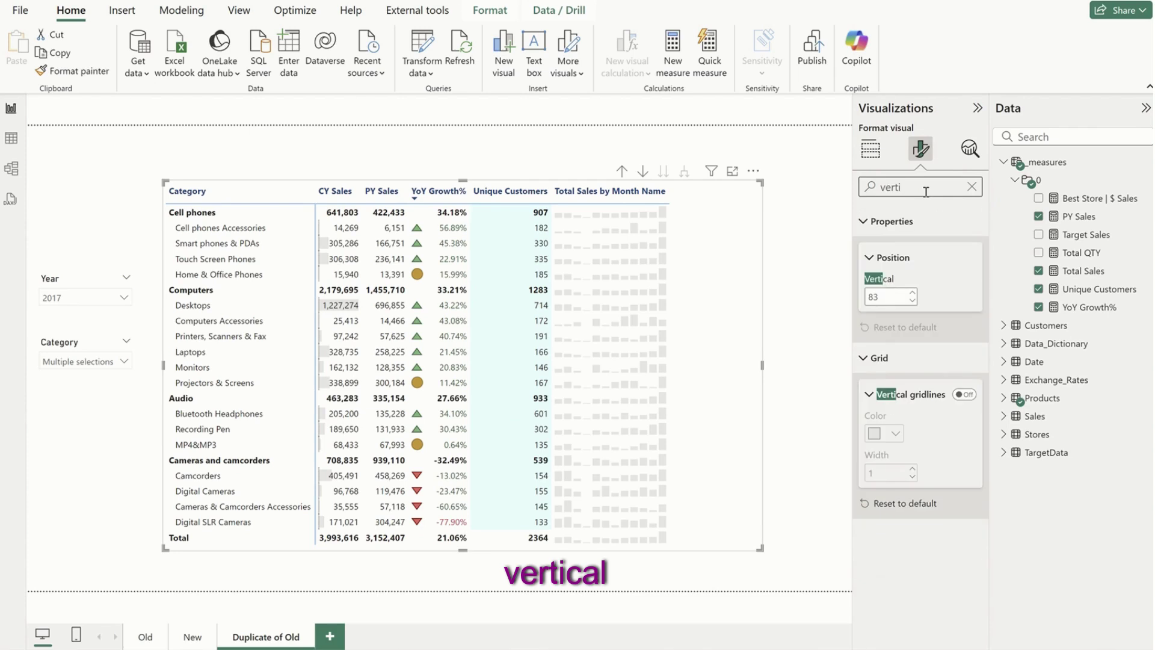
click(962, 397)
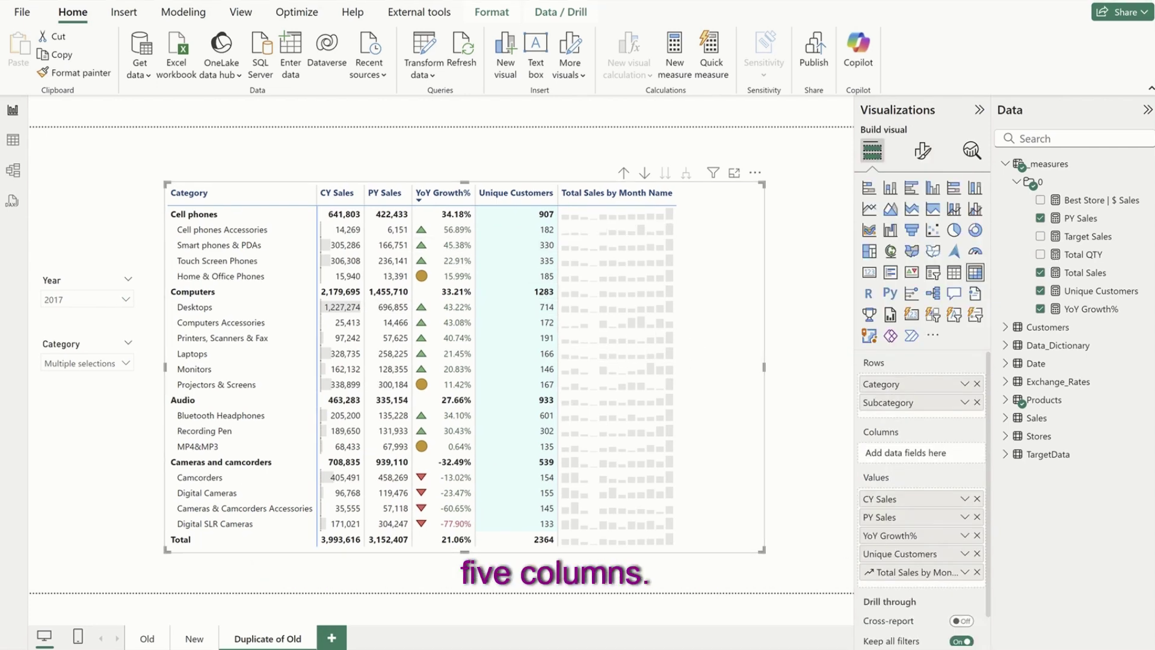
Create a new measure in the _measures table's 0 folder, starting its definition with "Best Brand | $ Sales =".
click(194, 638)
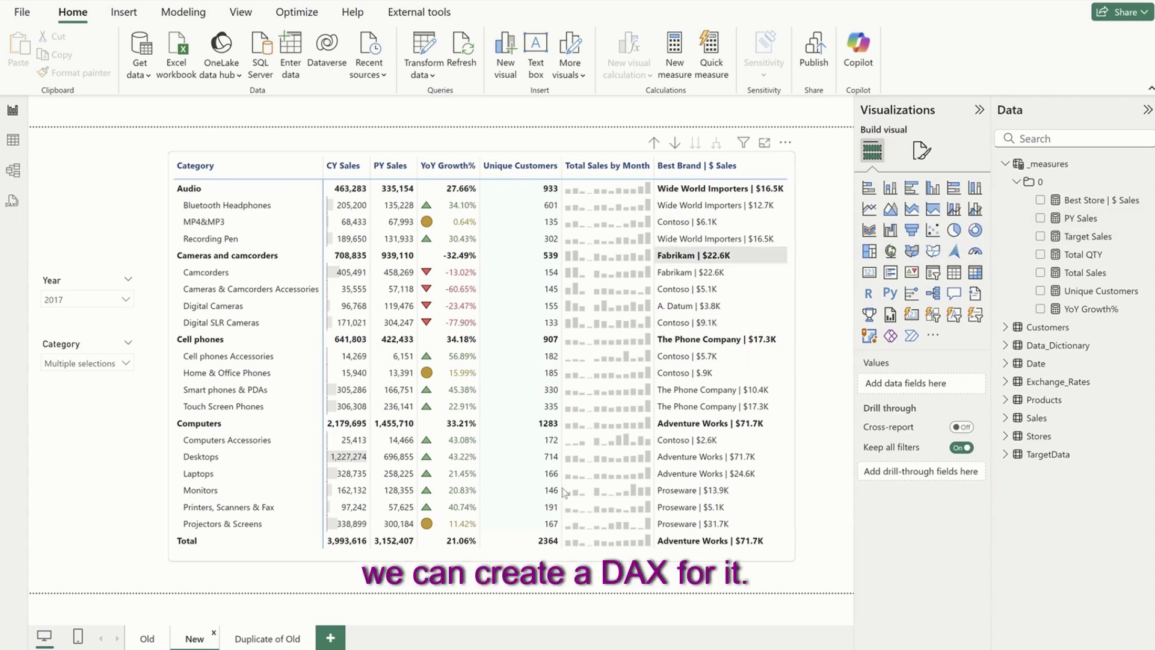
click(265, 637)
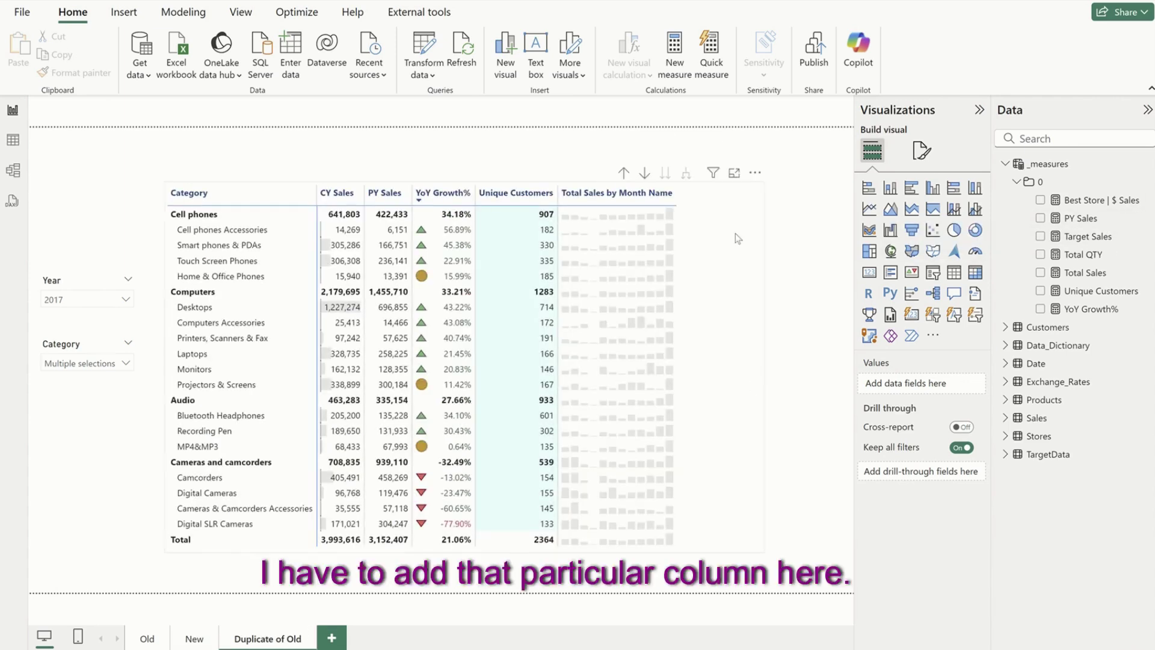
click(713, 234)
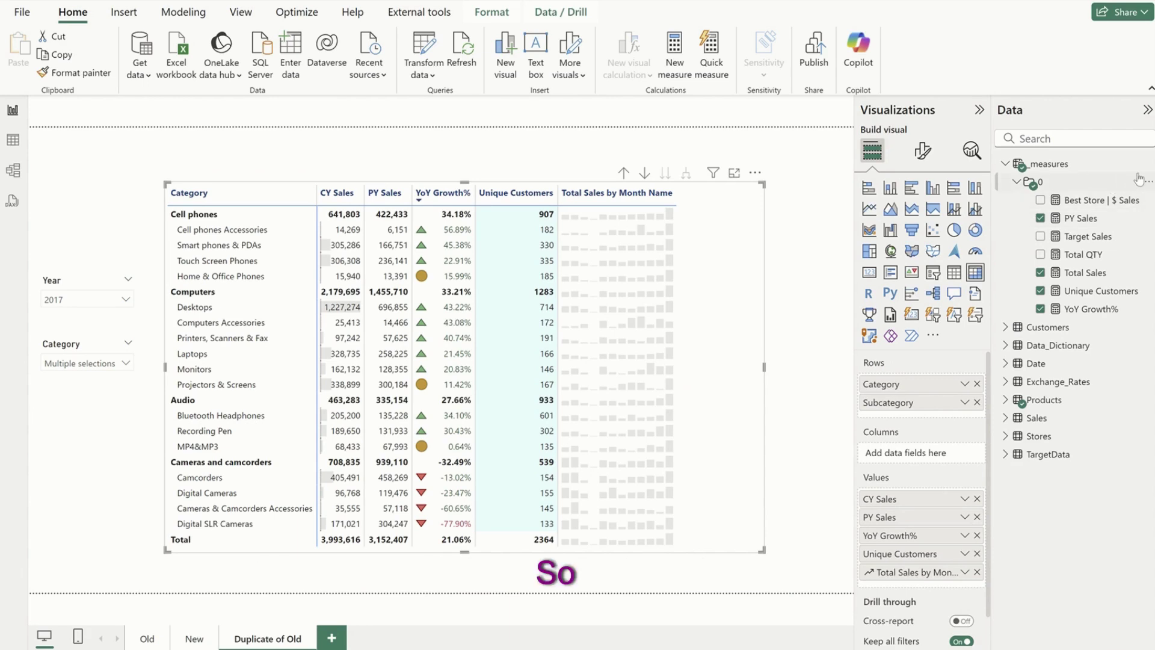
click(1148, 182)
click(1059, 187)
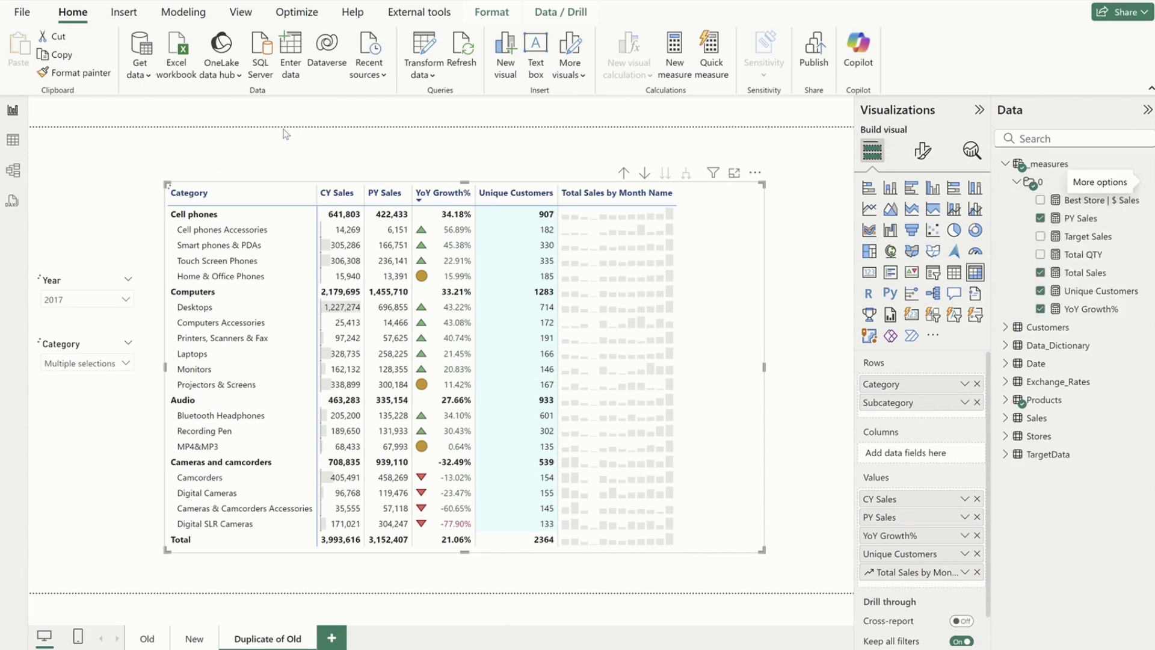
text(Be)
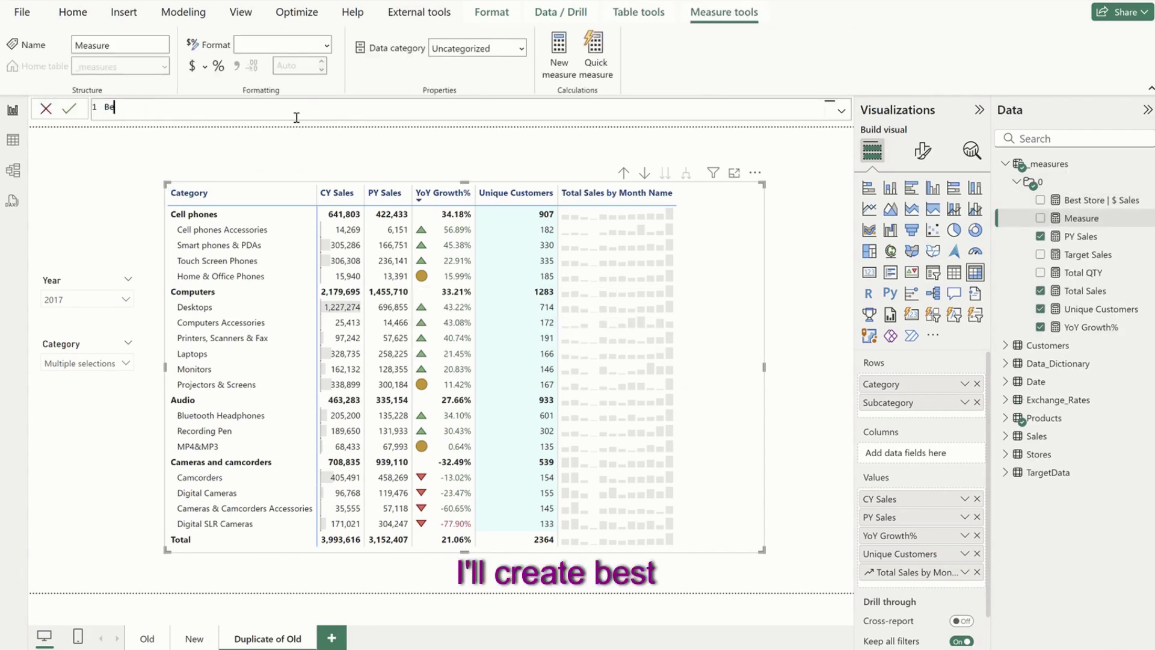
text(st Brand)
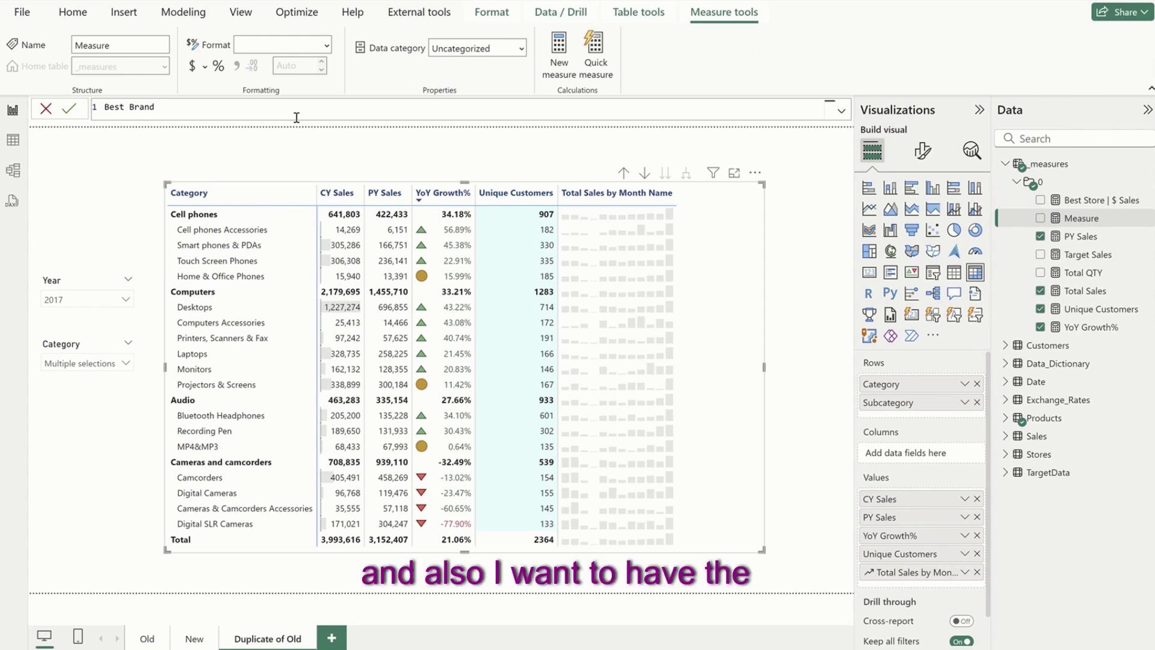
text( | $ Sales =)
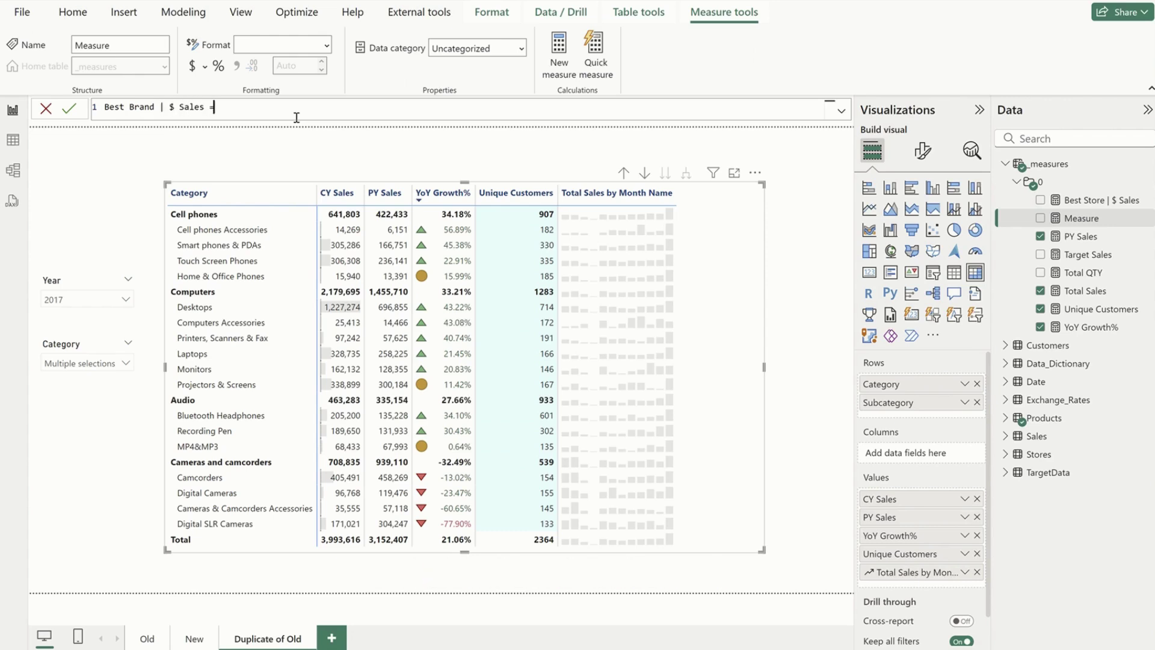
key(shift+Return)
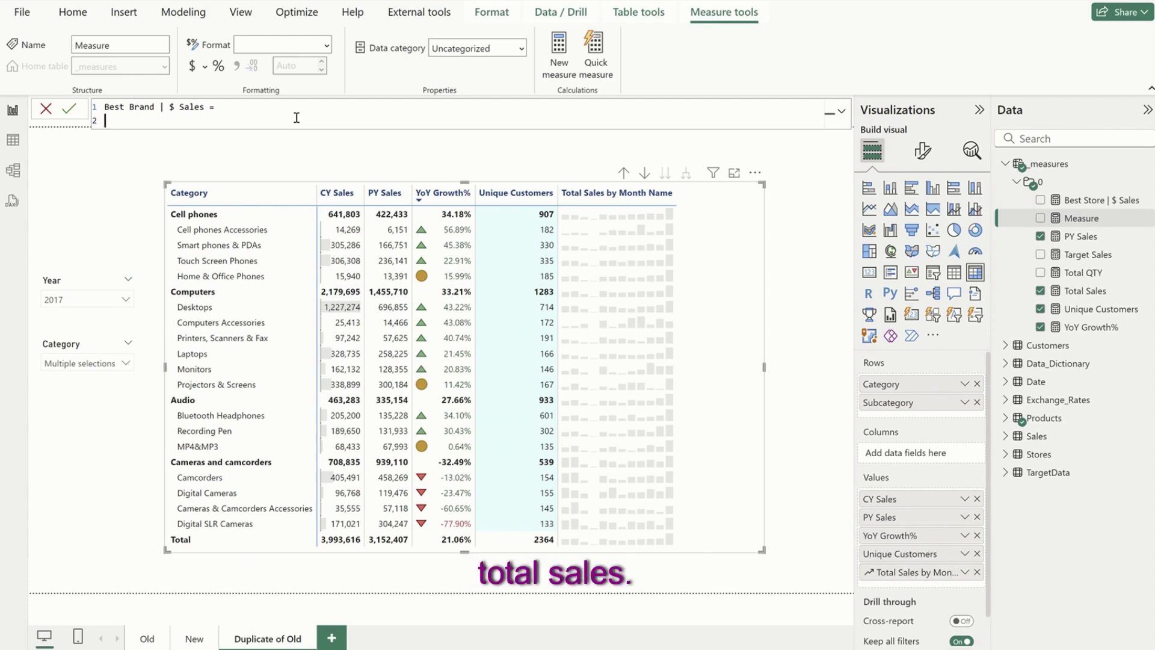
Add the comment "-- CONCATENATION of Brand + Sales Value" below the measure name, followed by a blank line.
text(-)
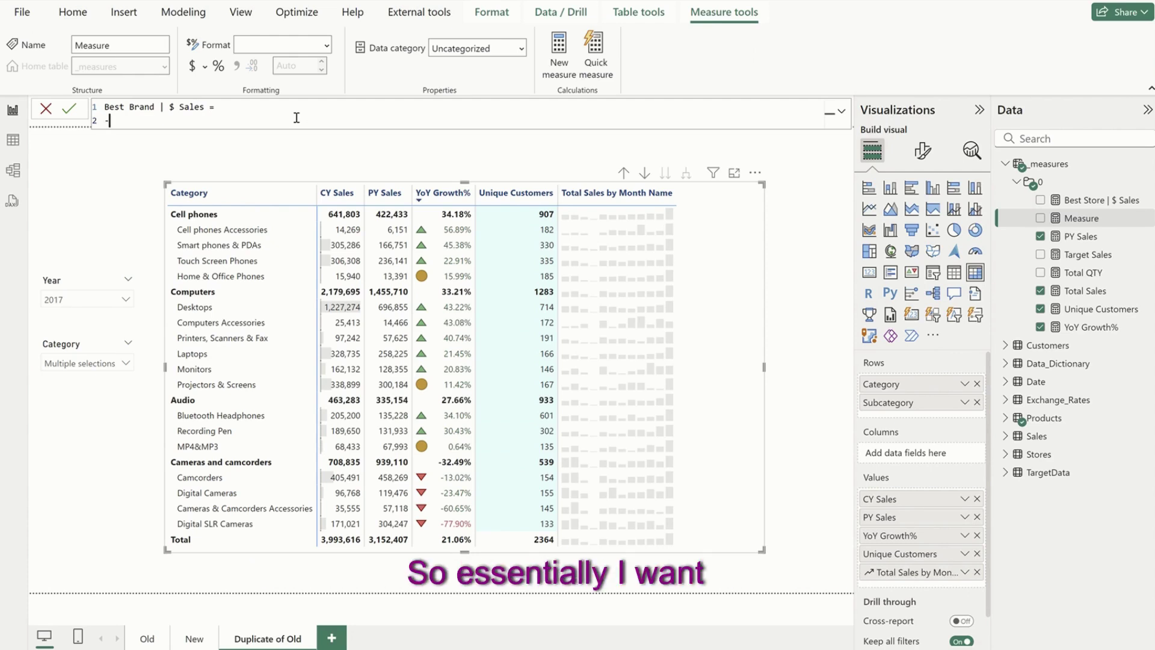
text(- CONTA)
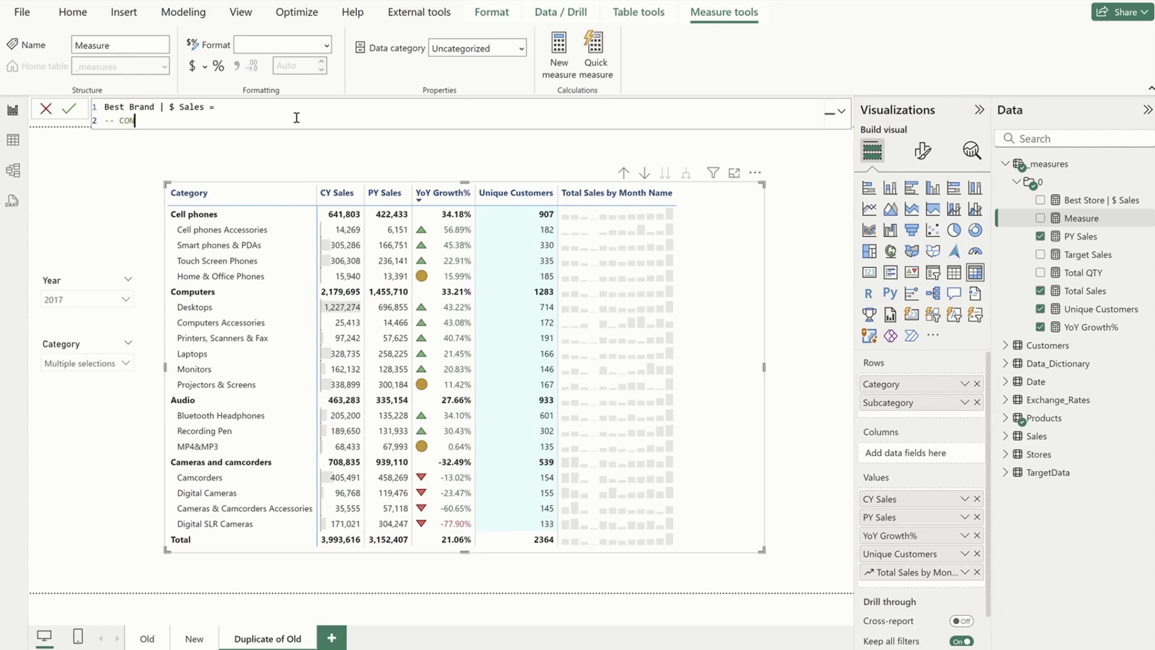
key(BackSpace)
text(CATENATION c)
text(f Brand + Sales Value)
key(Return)
key(Return)
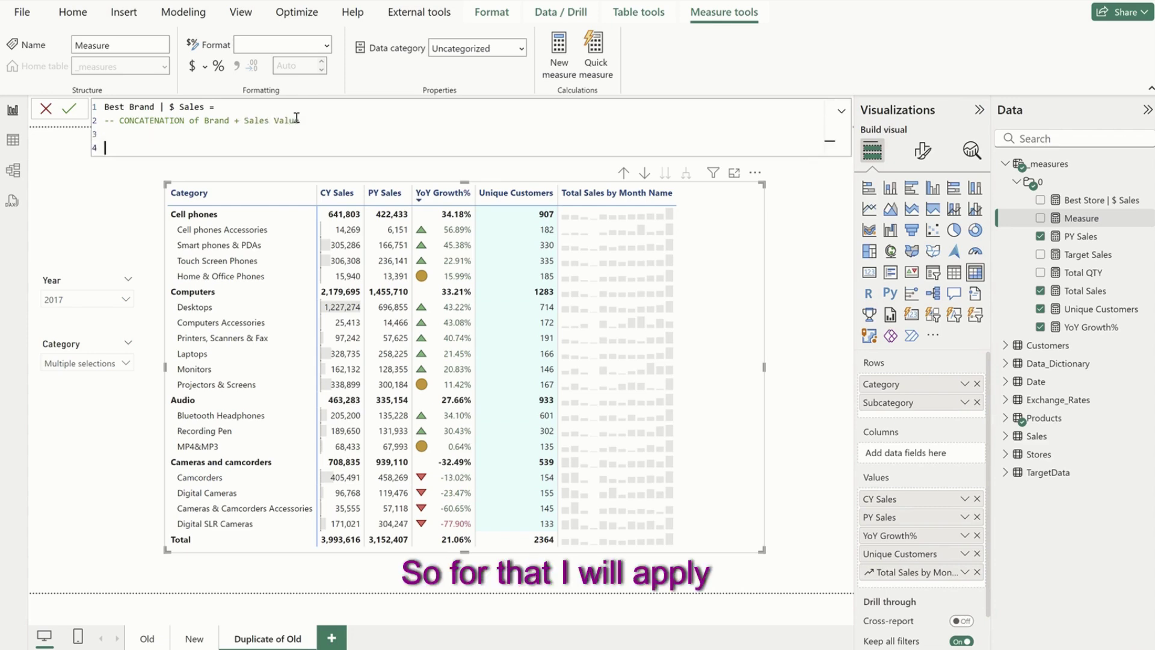
Start the measure expression with CONCATENATEX( and nest TOPN( with an N value of 1 on separate indented lines.
text(CONCA)
key(Down)
key(Tab)
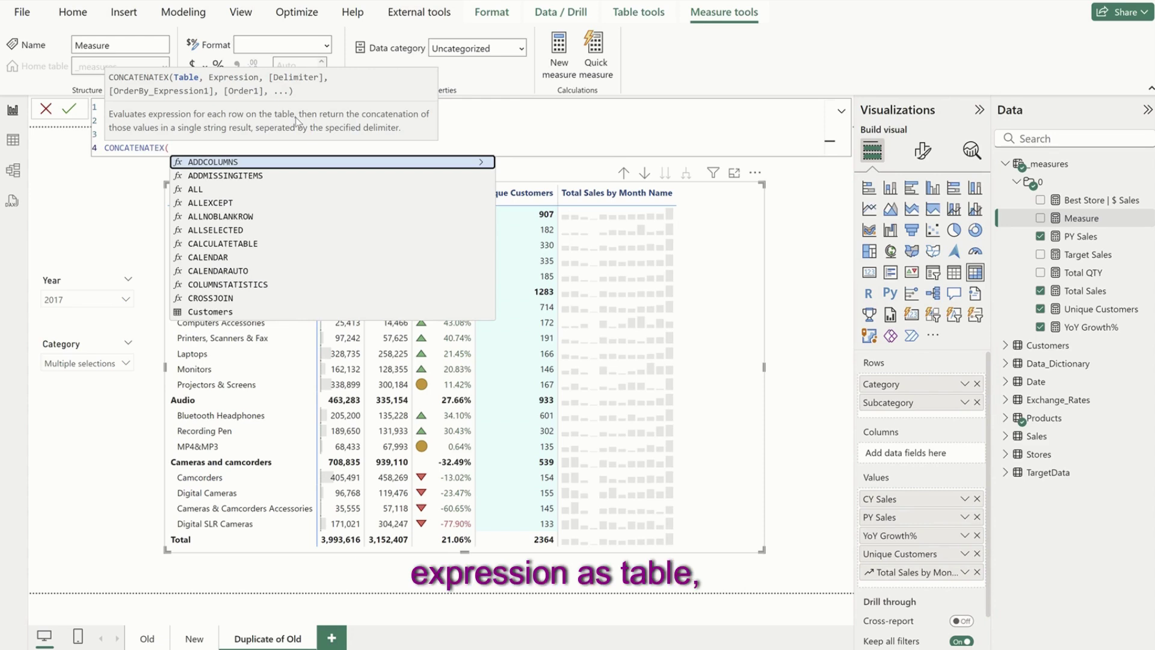
key(shift+Return)
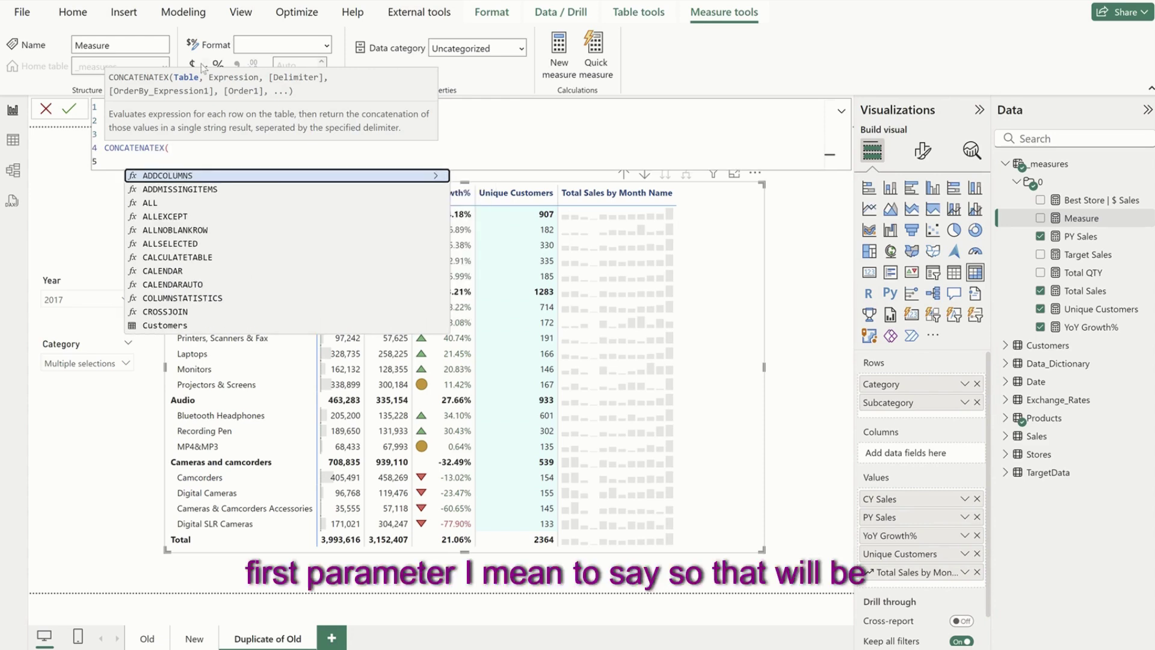
text(TOPN()
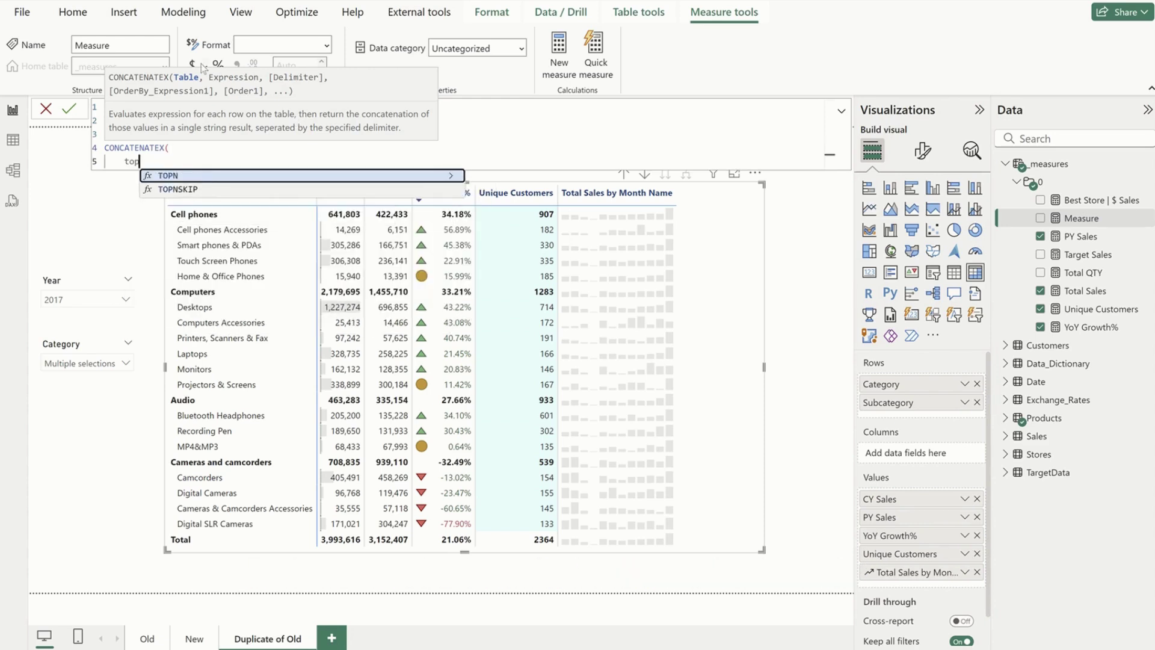
key(shift+Return)
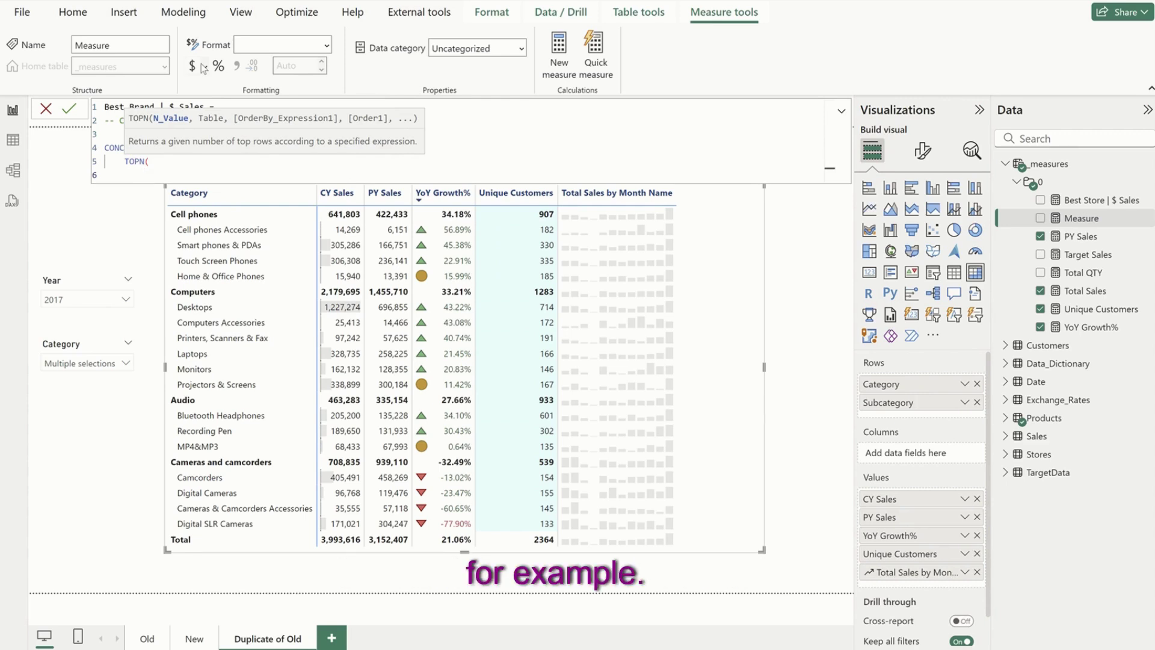
text(1,)
key(shift+Return)
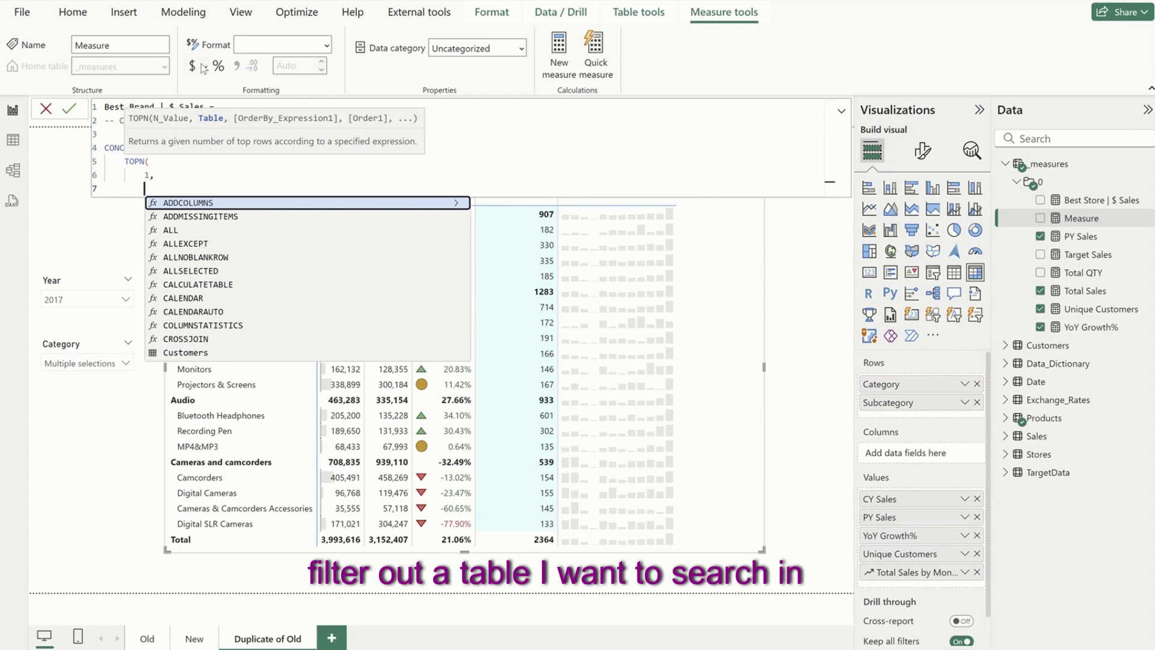
Enter FILTER( as TOPN's table argument, with the Products table as the table to filter, followed by a comma.
text(Produc)
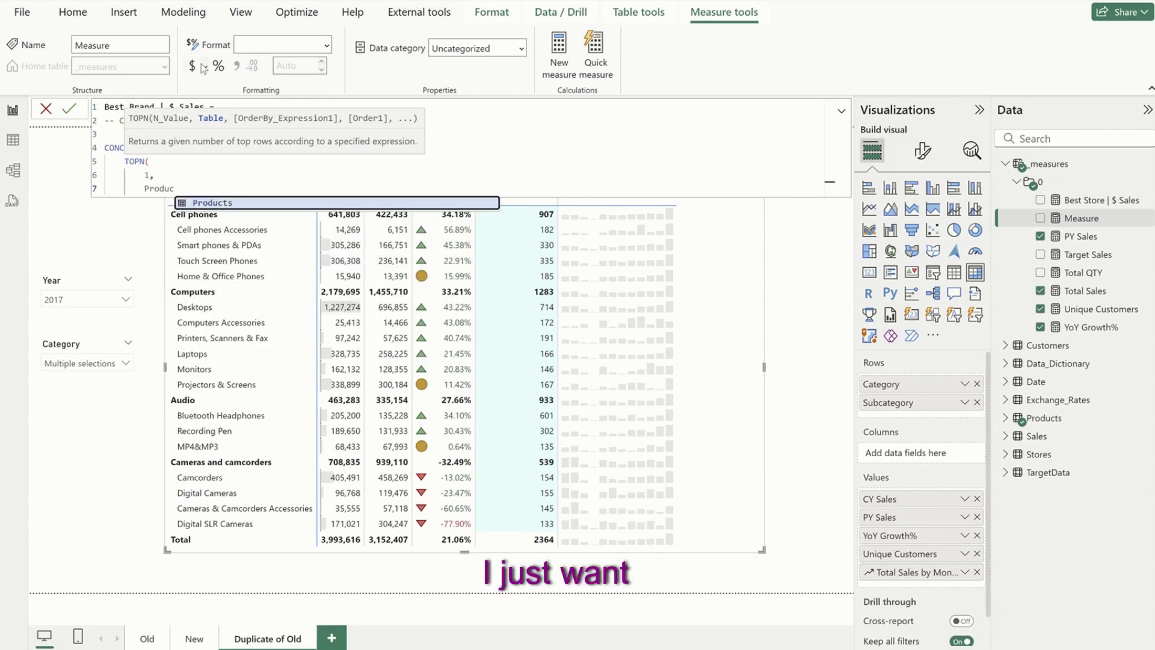
key(shift+Home)
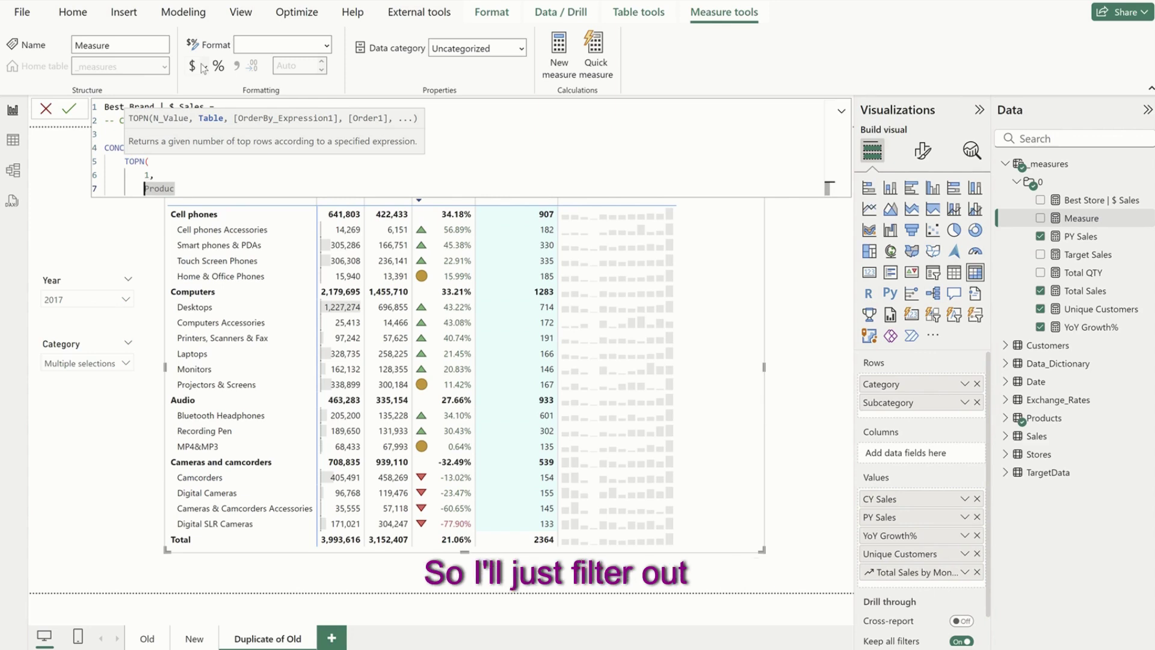
text(FILTER()
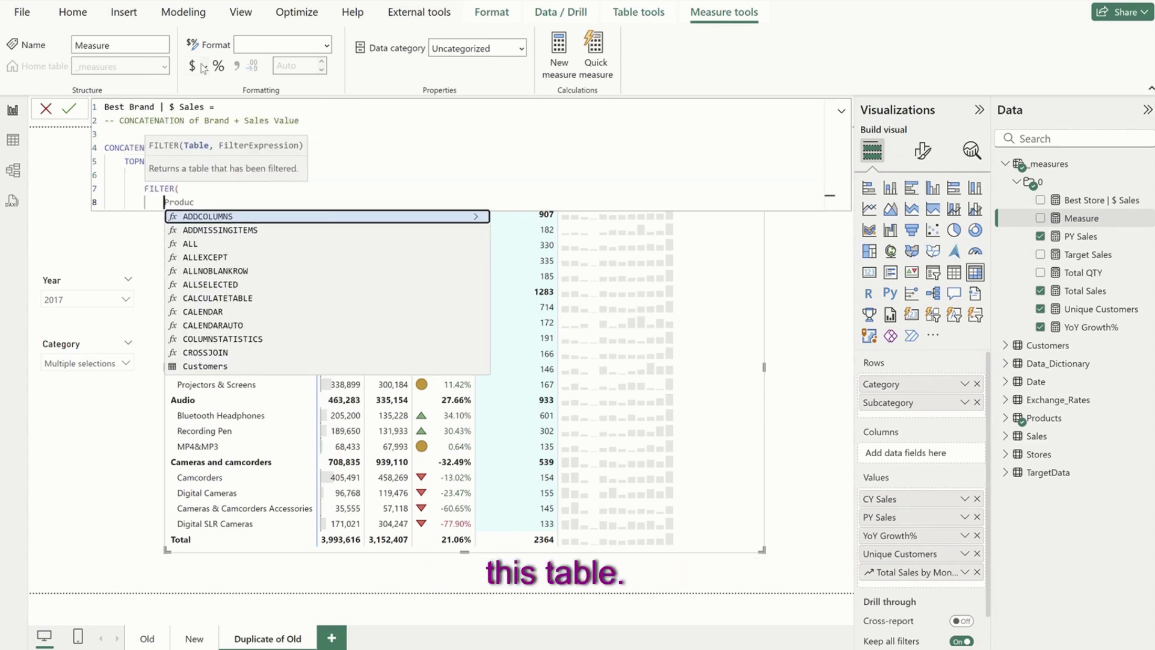
key(shift+Return)
click(201, 202)
text(ts)
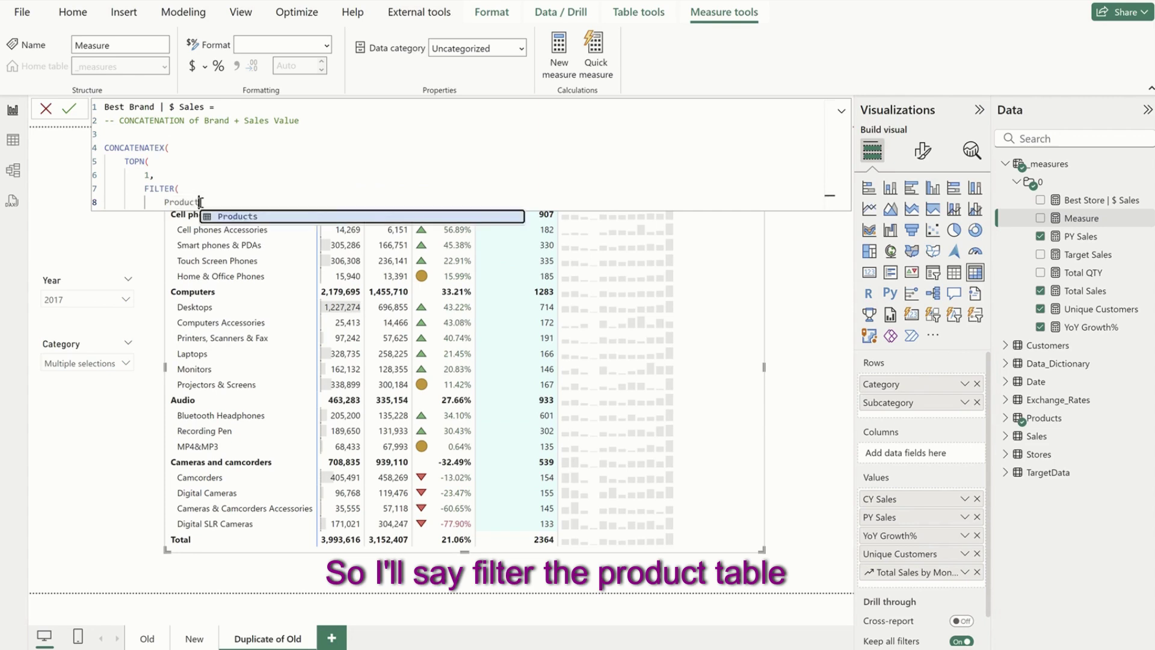
text(,)
key(shift+Return)
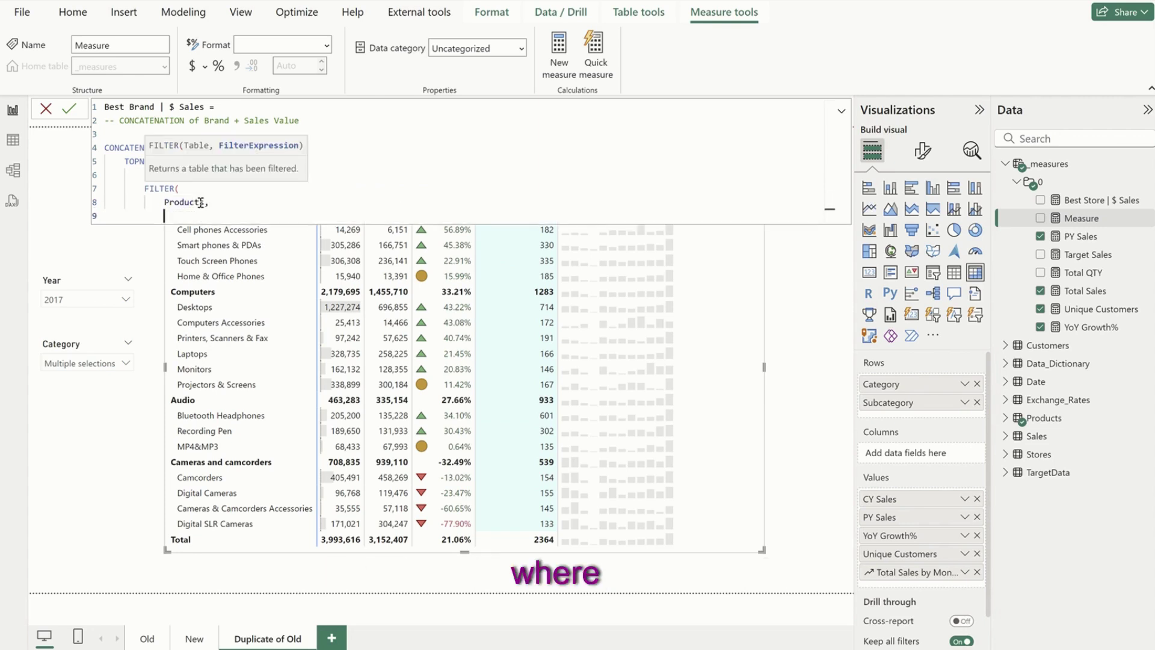
Add the filter condition [Total Sales] <> BLANK() and close the FILTER function on its own line.
text(tot)
key(Down)
key(Tab)
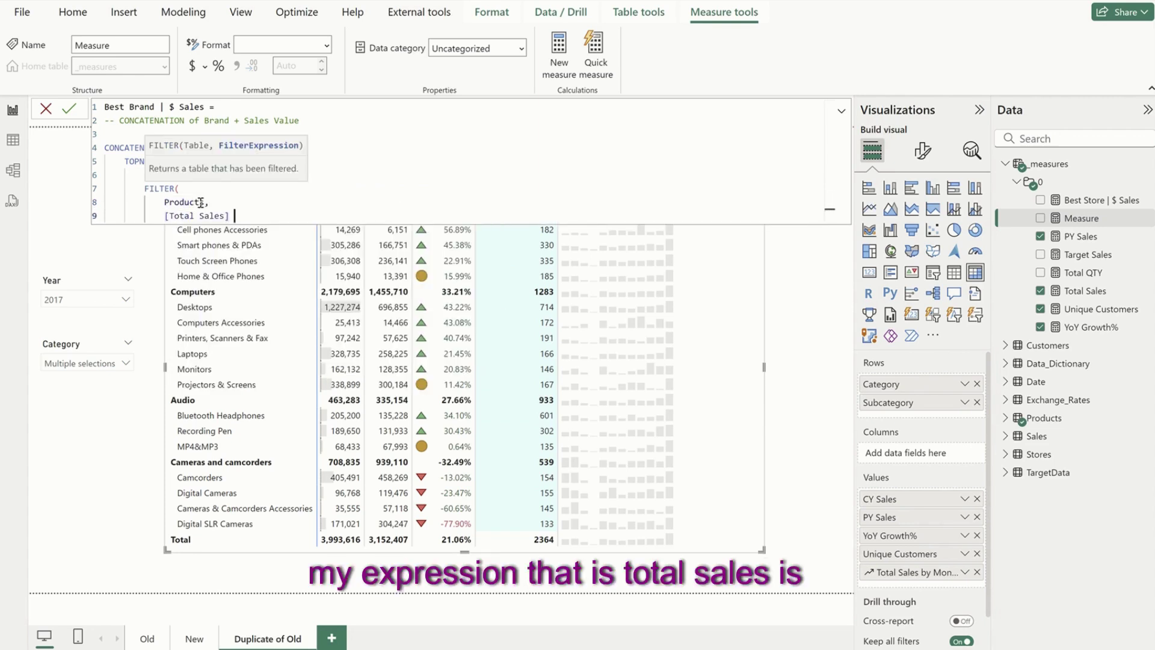
text(<> bla)
key(Tab)
text())
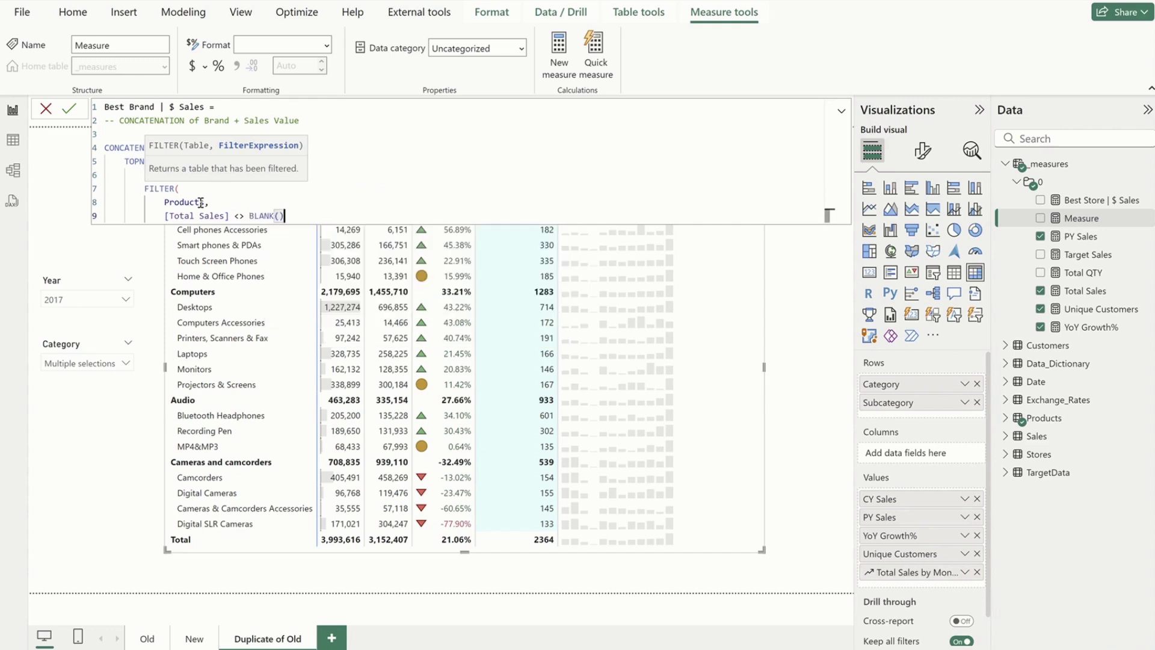
key(shift+Return)
text())
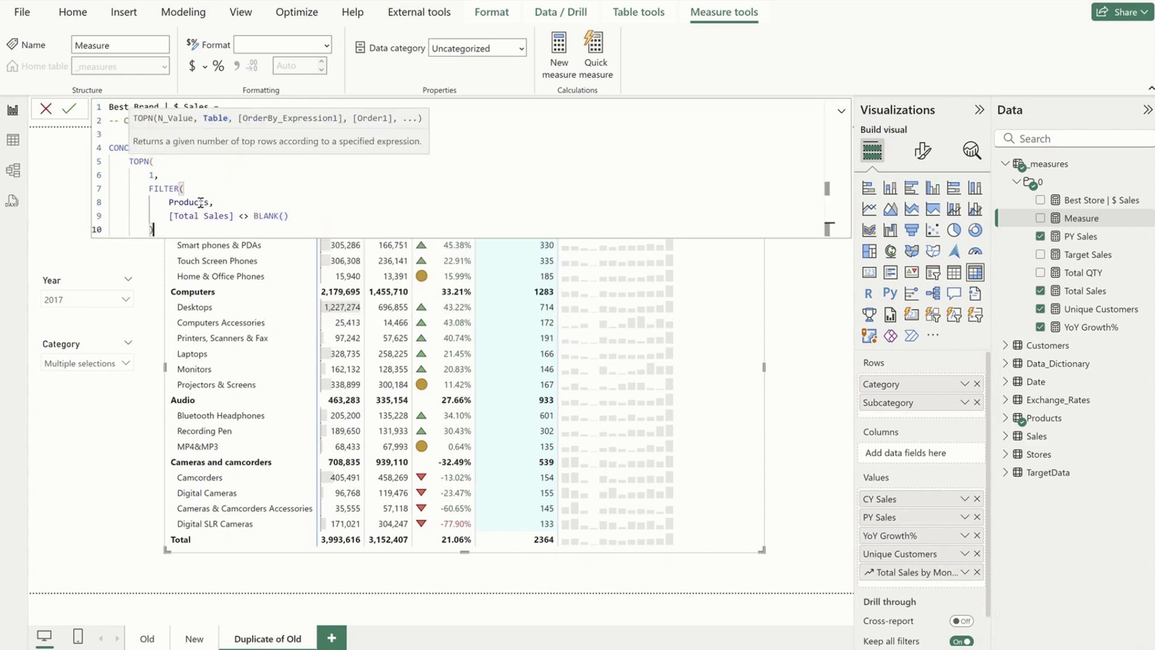
Order TOPN by [Total Sales], close the function and begin a new line for CONCATENATEX's expression argument.
text(,)
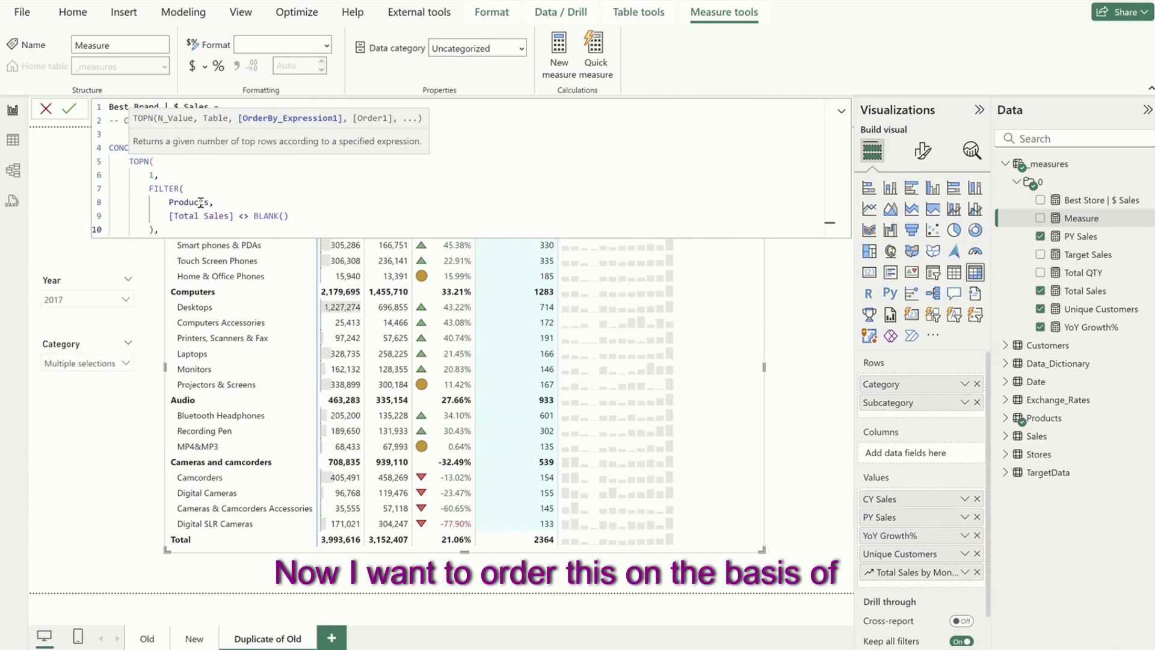
key(shift+Return)
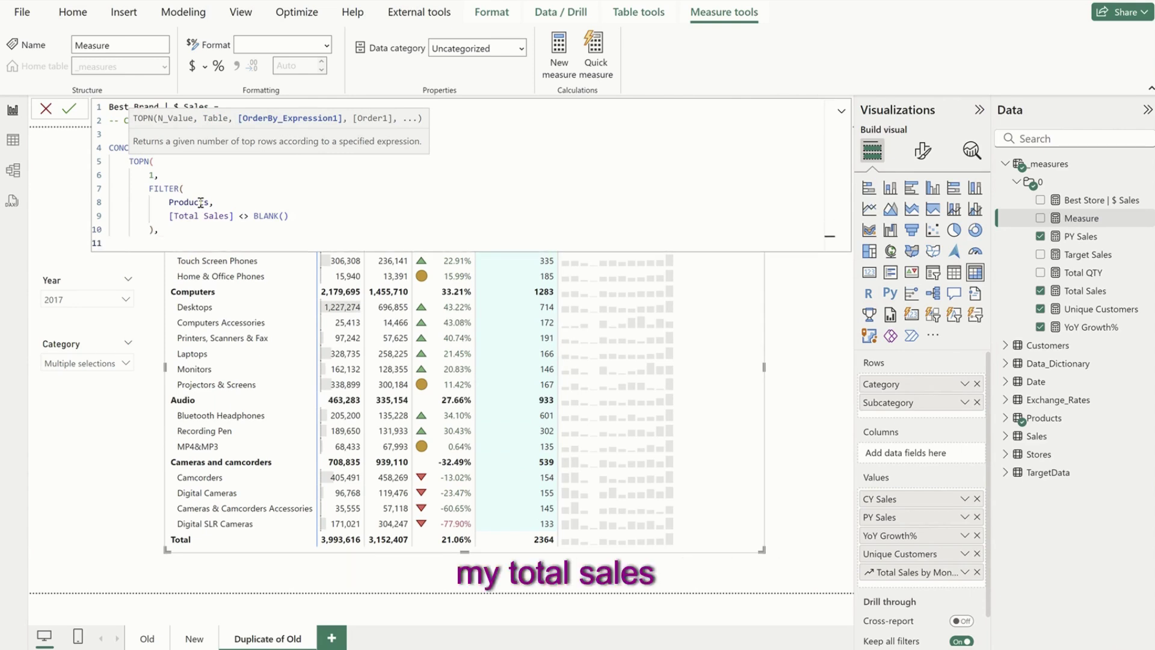
text(total)
key(Down)
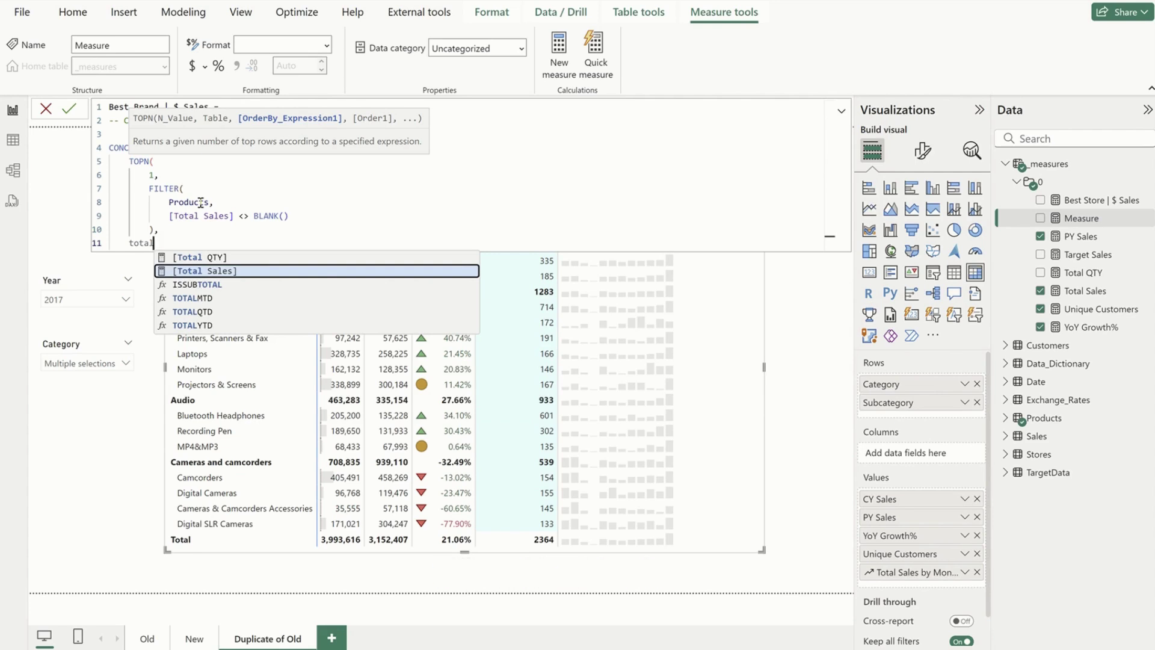
key(Tab)
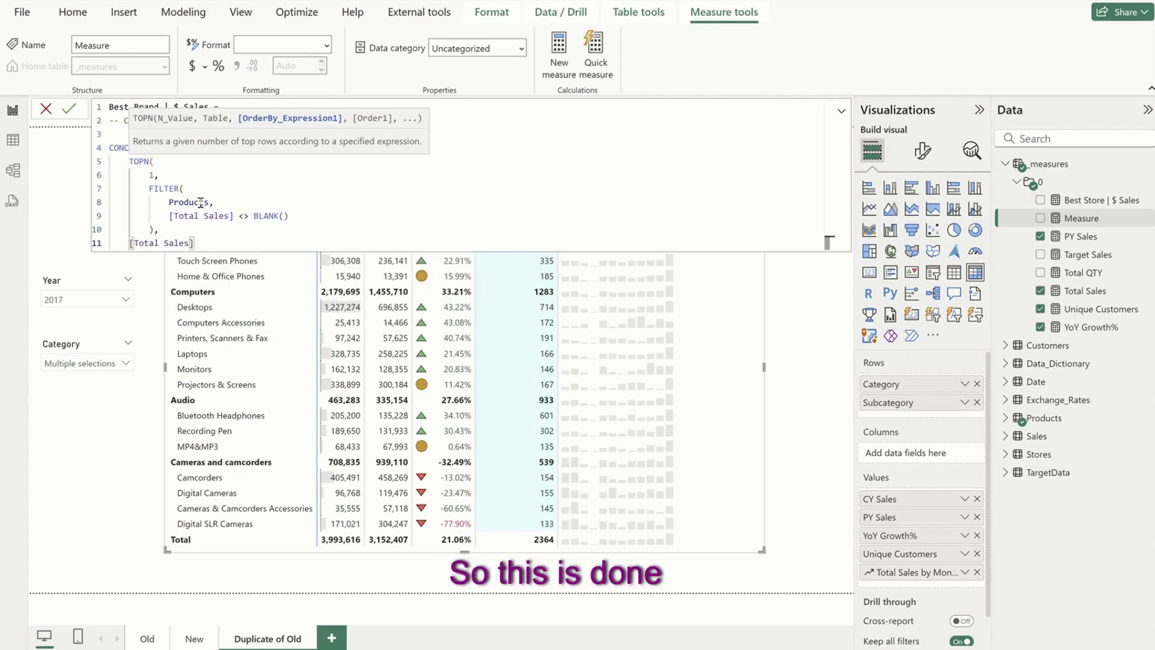
key(Return)
text())
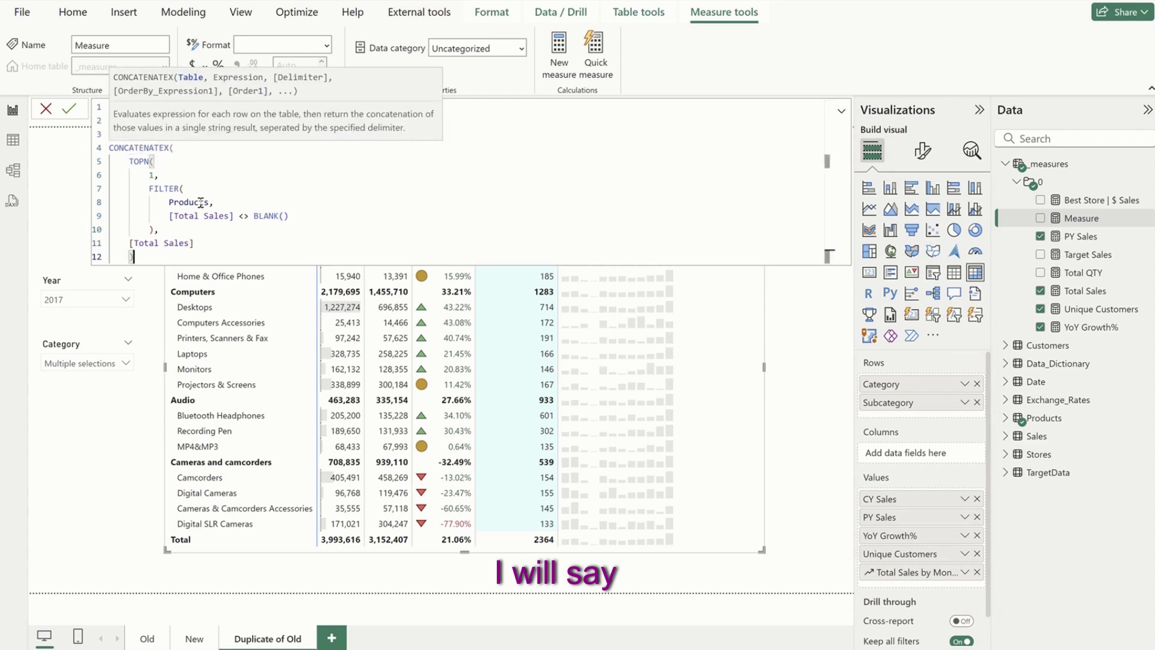
text(,)
key(Return)
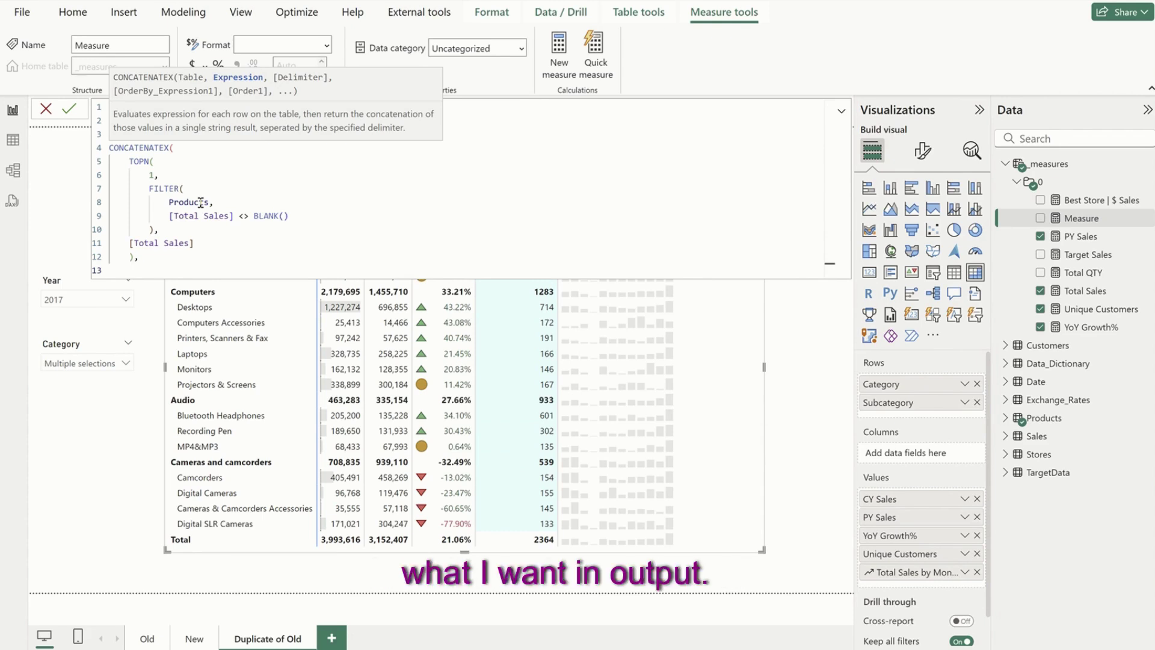
Enter Products[Brand] & " | " as the start of the CONCATENATEX expression.
text(produ)
key(Down)
key(Down)
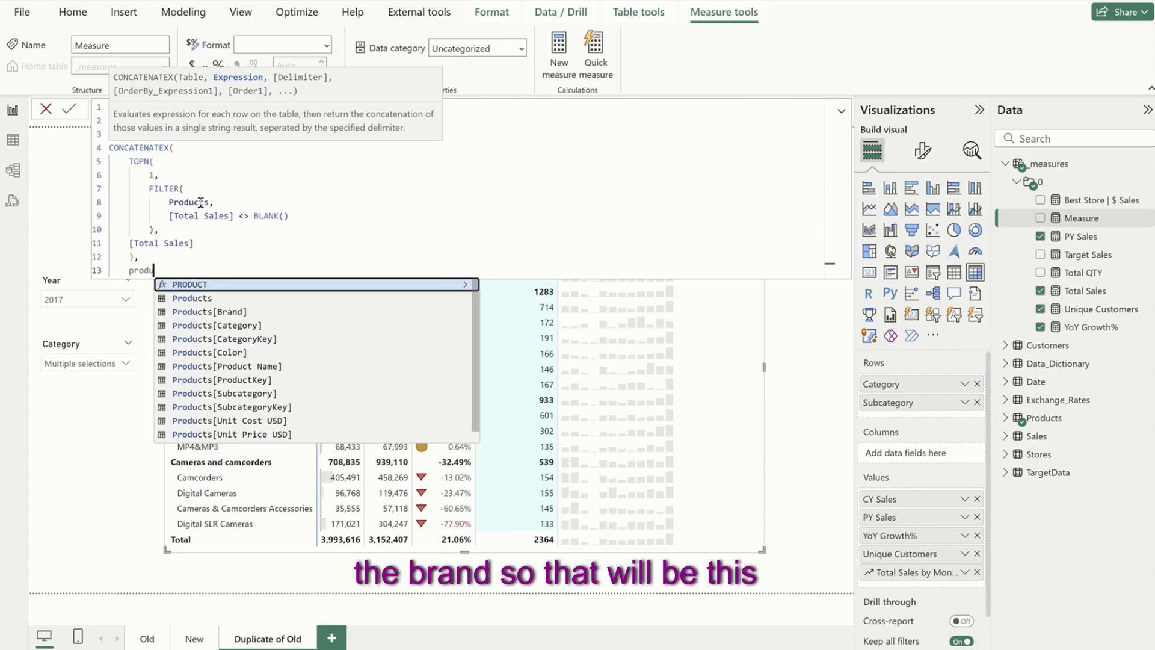
key(Tab)
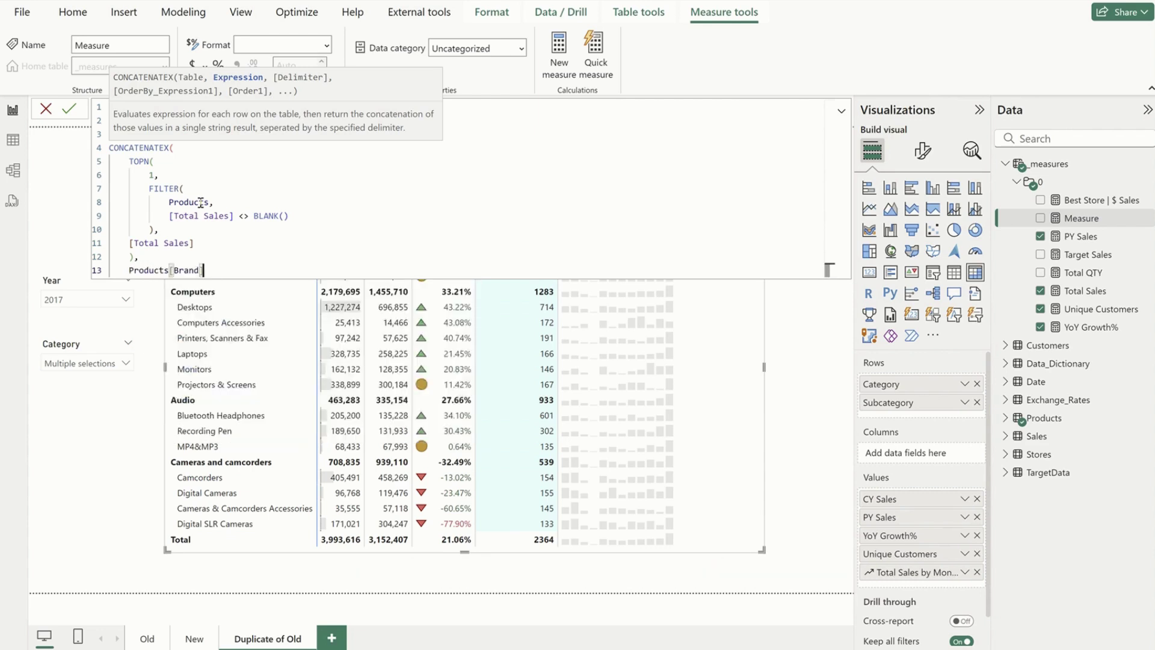
text(& " |)
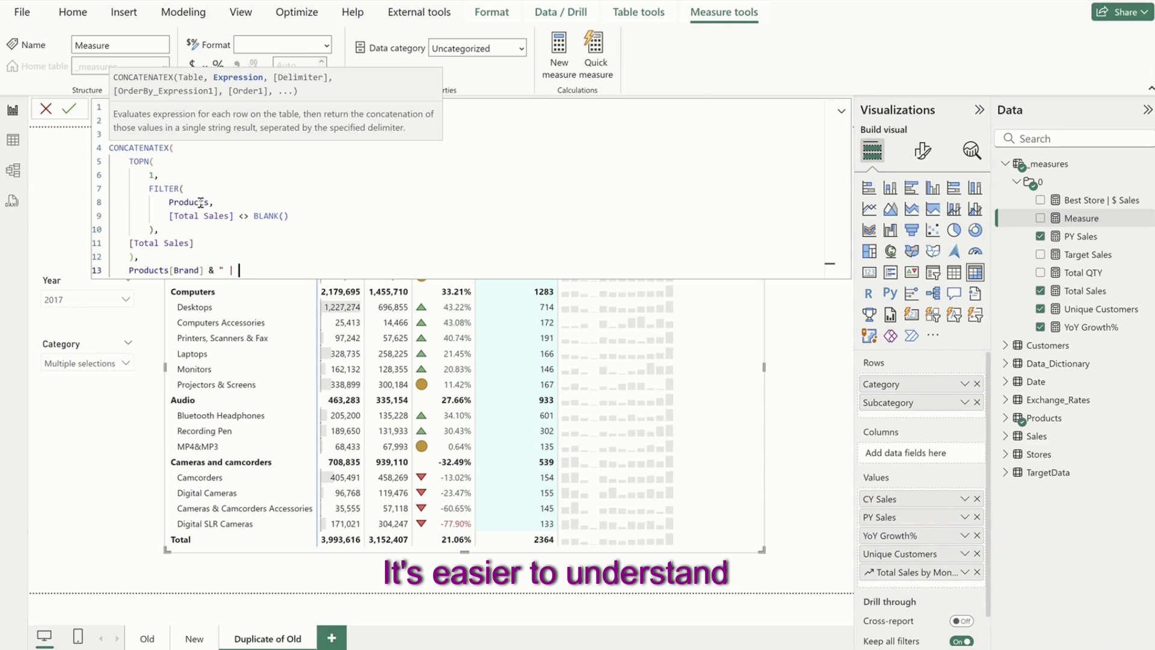
text(")
key(Left)
key(Left)
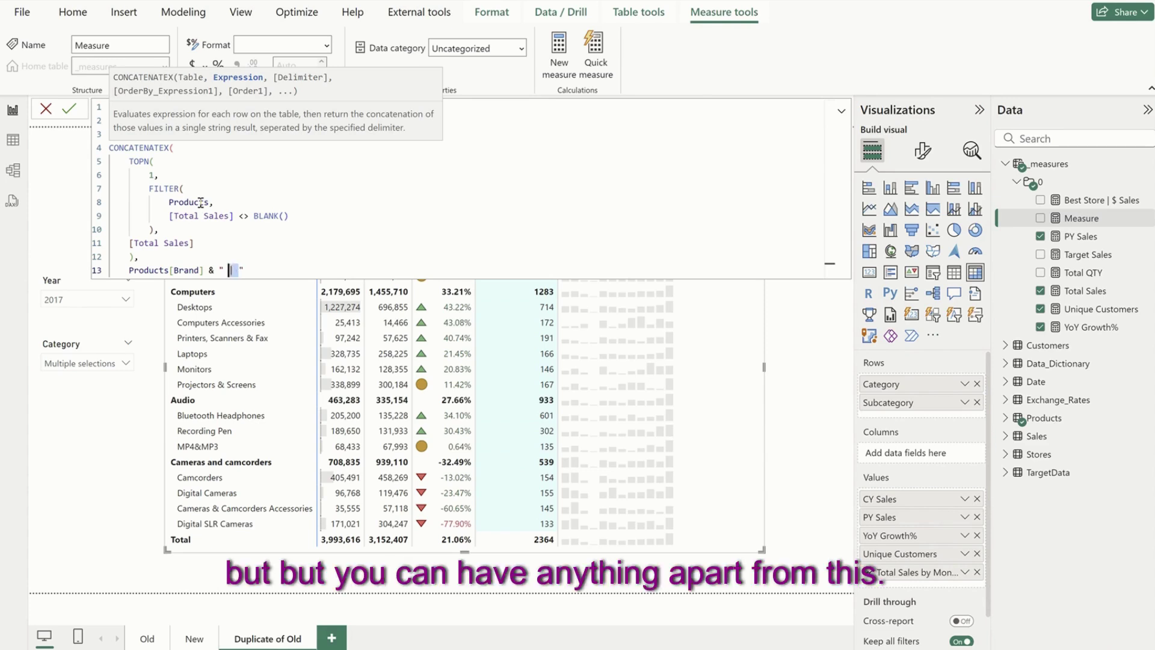
key(Right)
key(Right)
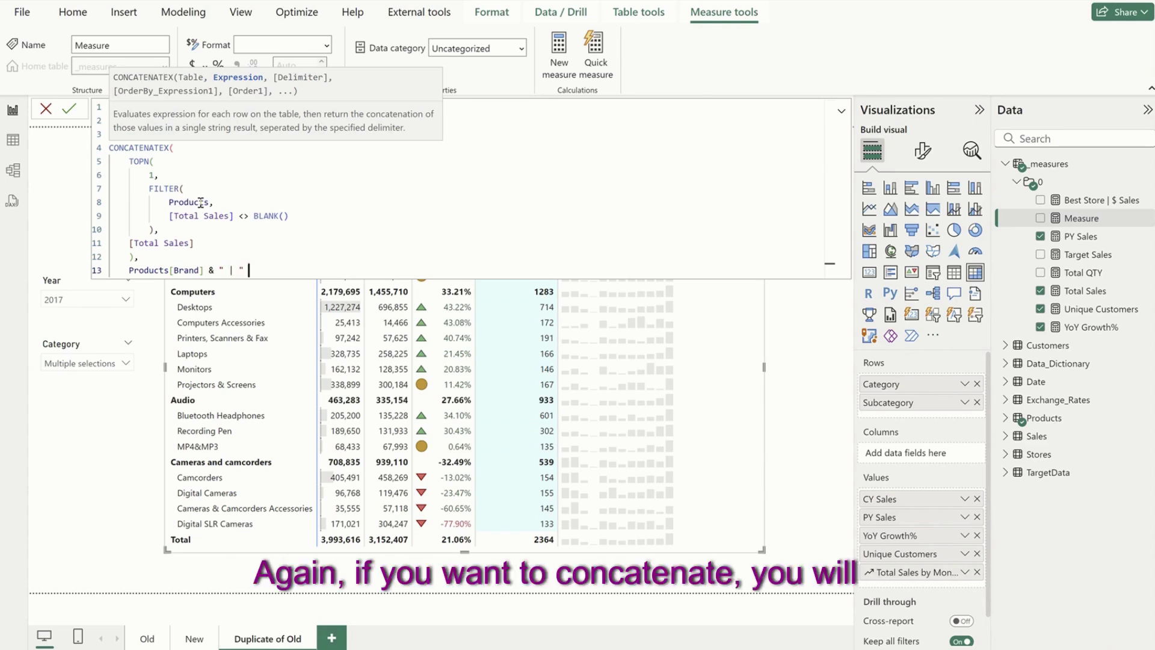
Append & [Total Sales] to the brand and separator in the CONCATENATEX expression.
text(& )
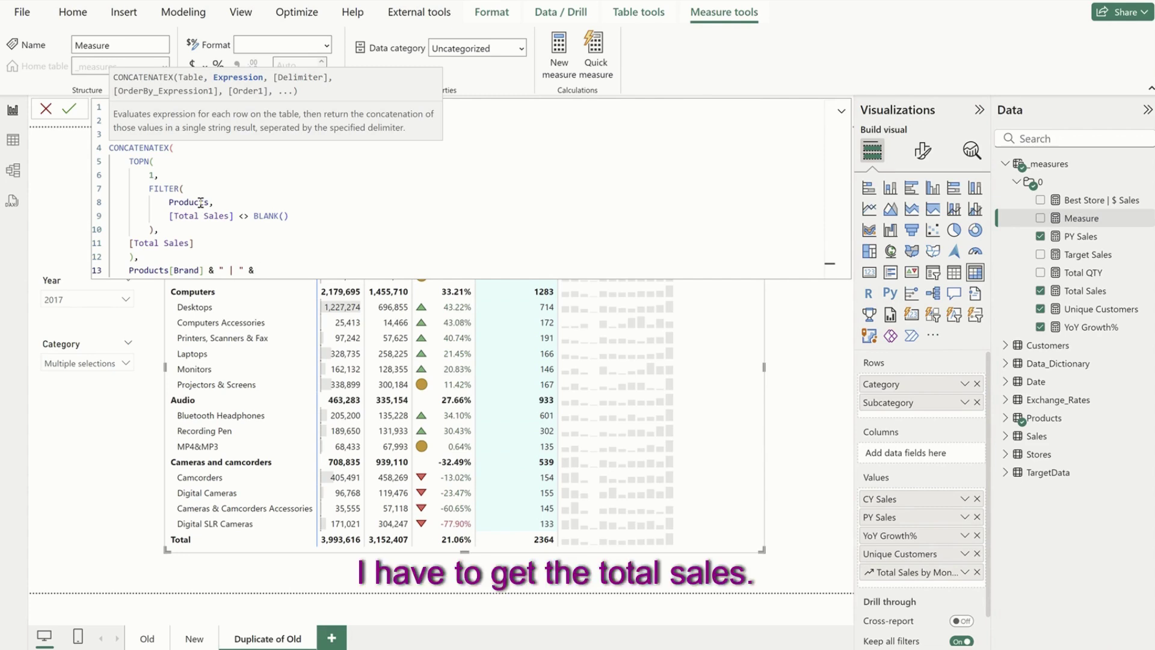
text(tota)
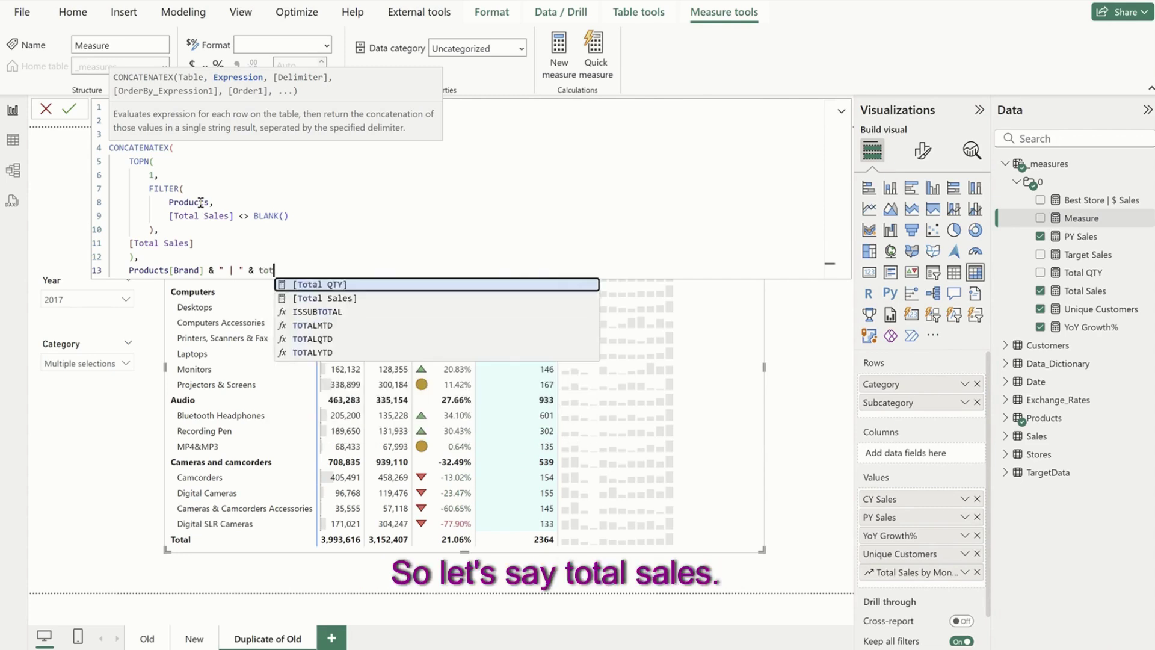
key(Down)
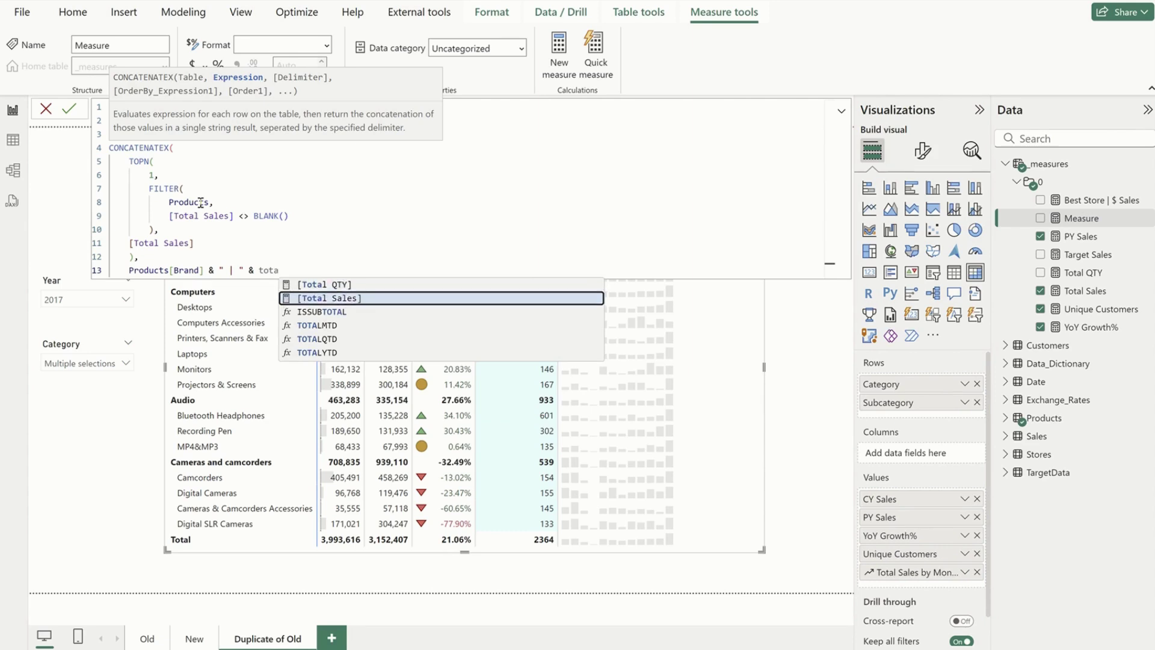
key(Tab)
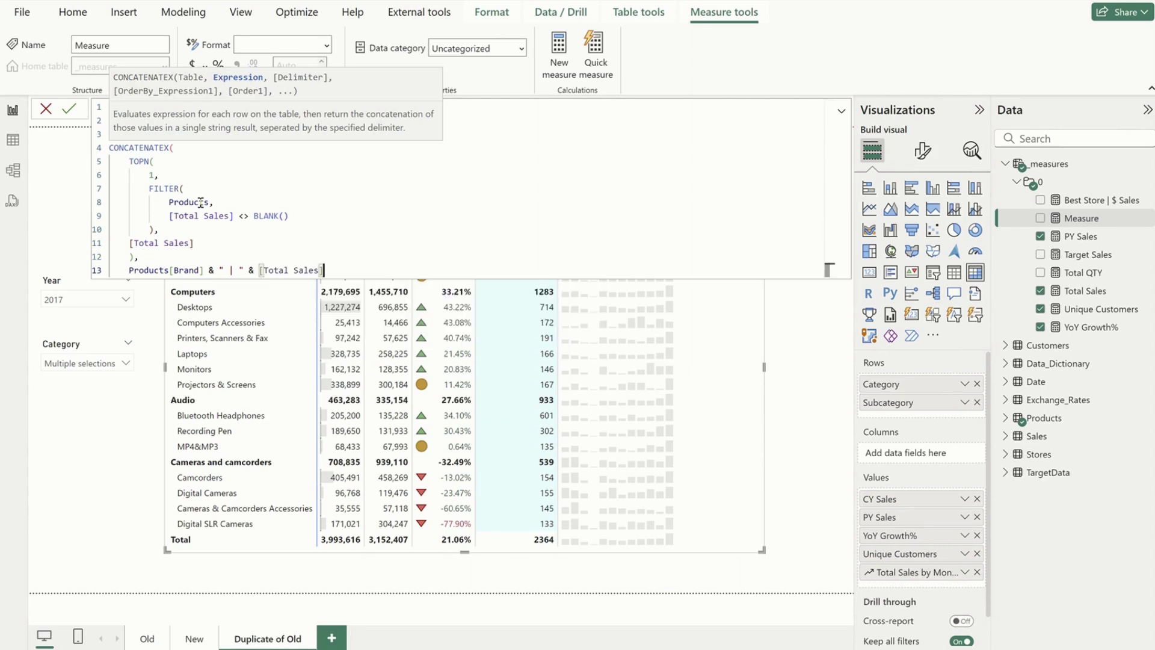
Add [Total Sales], as the next CONCATENATEX argument on a new line, close the function and commit the measure.
text(,)
key(Return)
text(total)
key(Down)
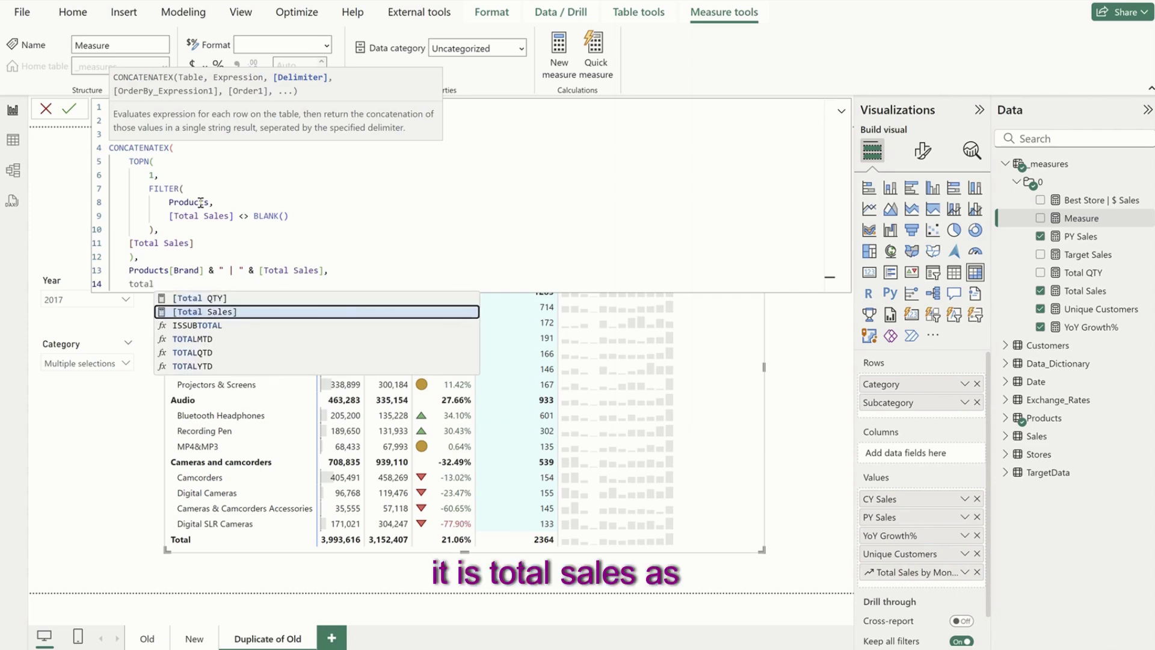
key(Tab)
text(,)
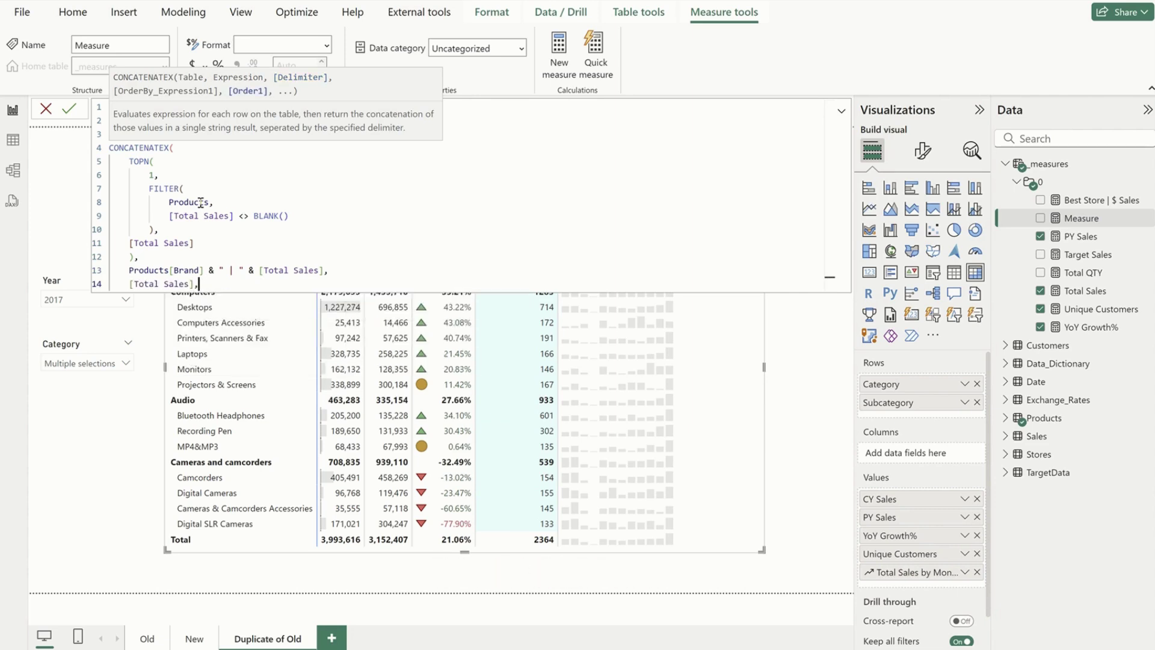
text())
key(Return)
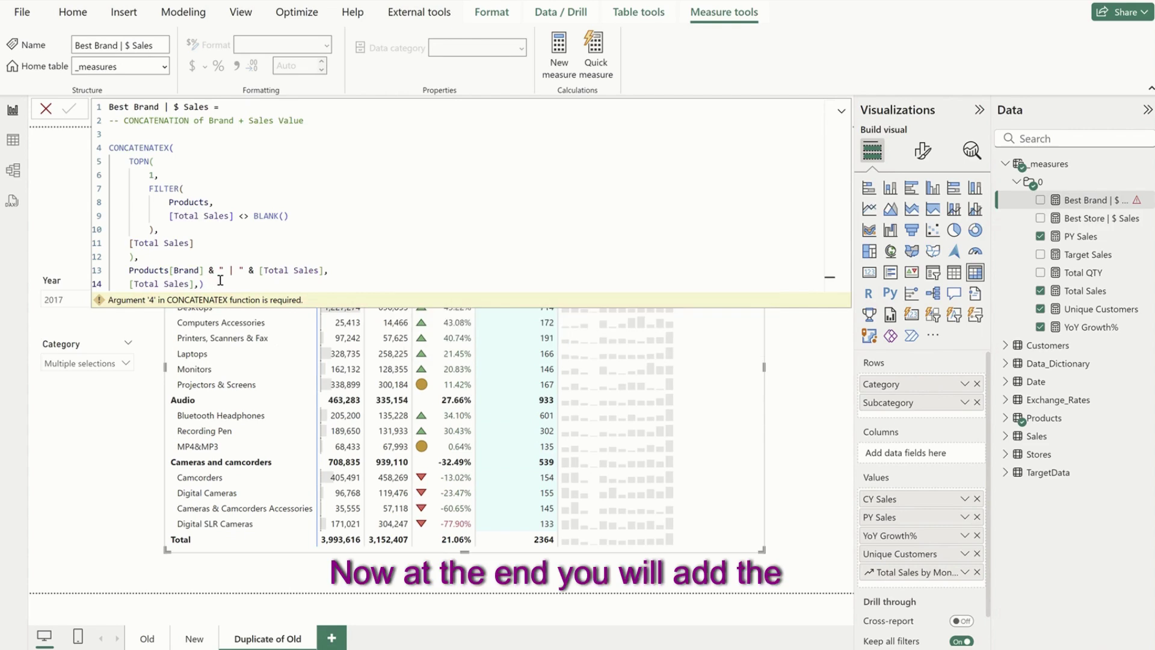
Insert DESC after the final [Total Sales], in the measure and commit it again.
click(220, 282)
text(DESC)
key(Return)
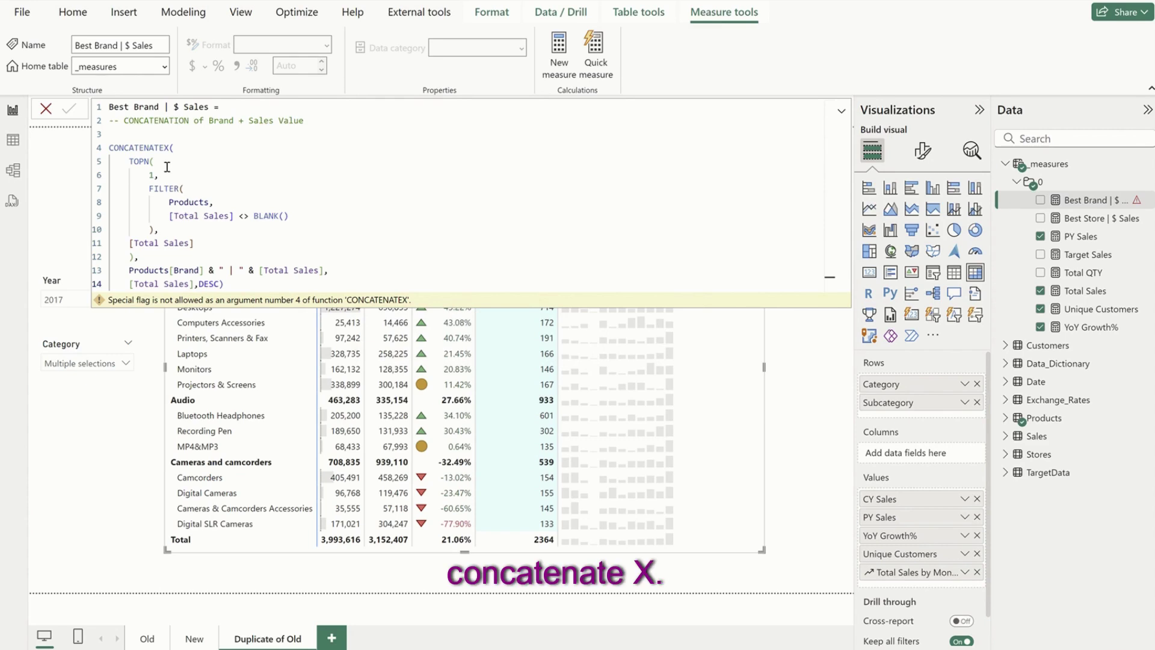
Review the TOPN table and the brand and sales expression passed as arguments to CONCATENATEX.
click(155, 229)
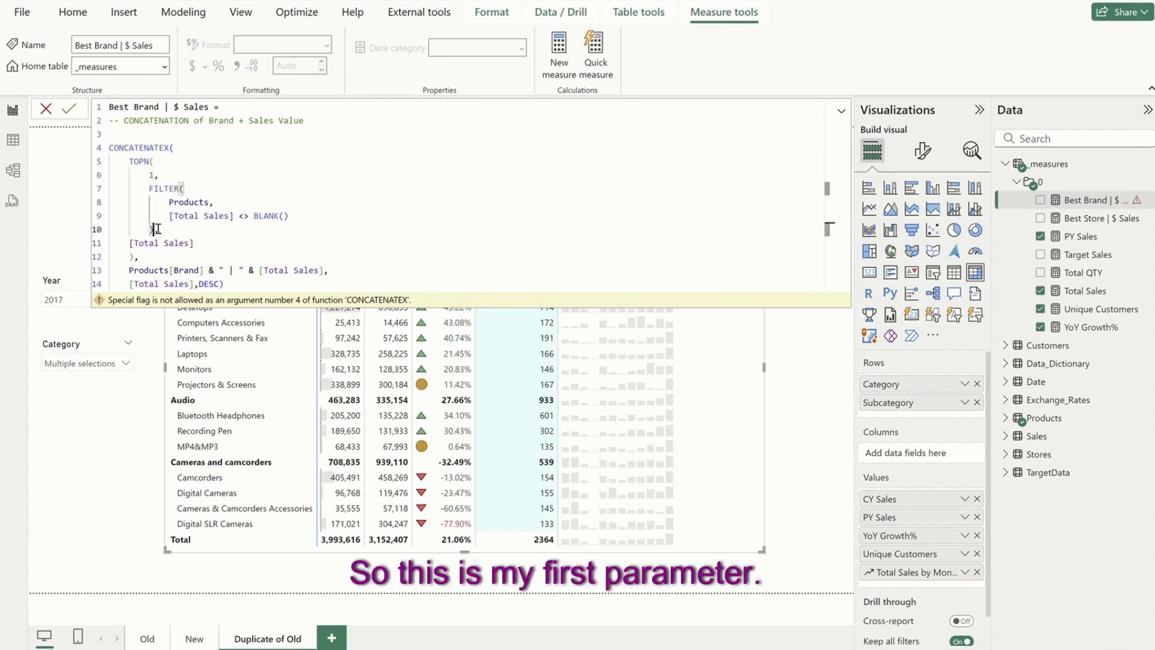
key(Down)
key(Down)
key(Down)
key(Down)
key(End)
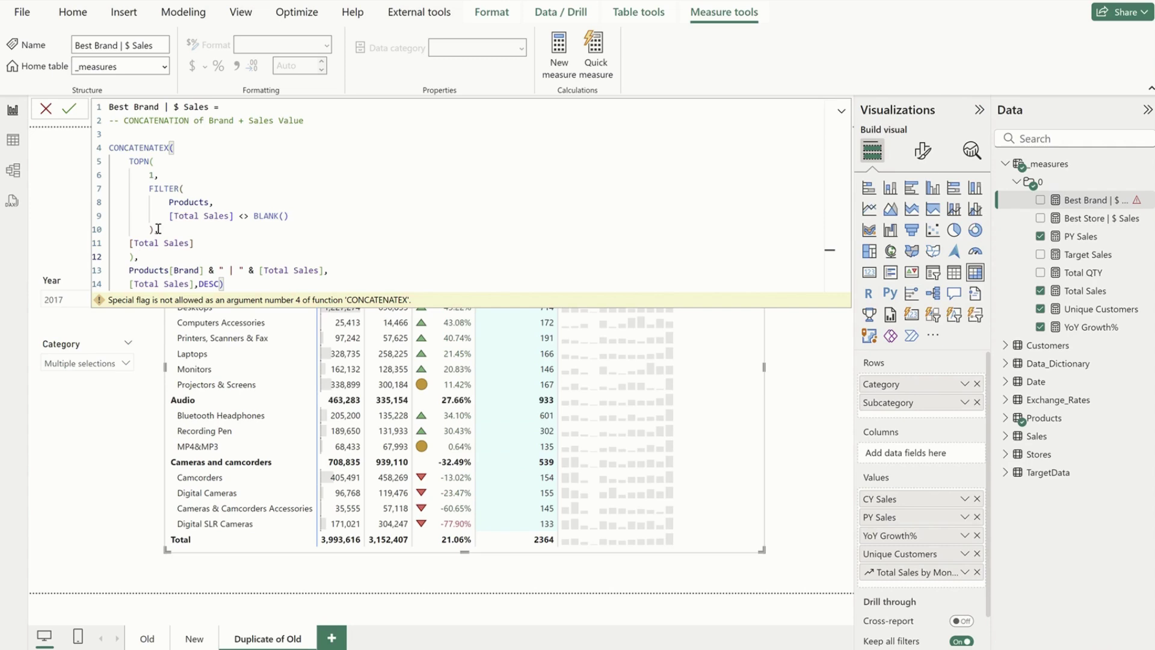
key(Left)
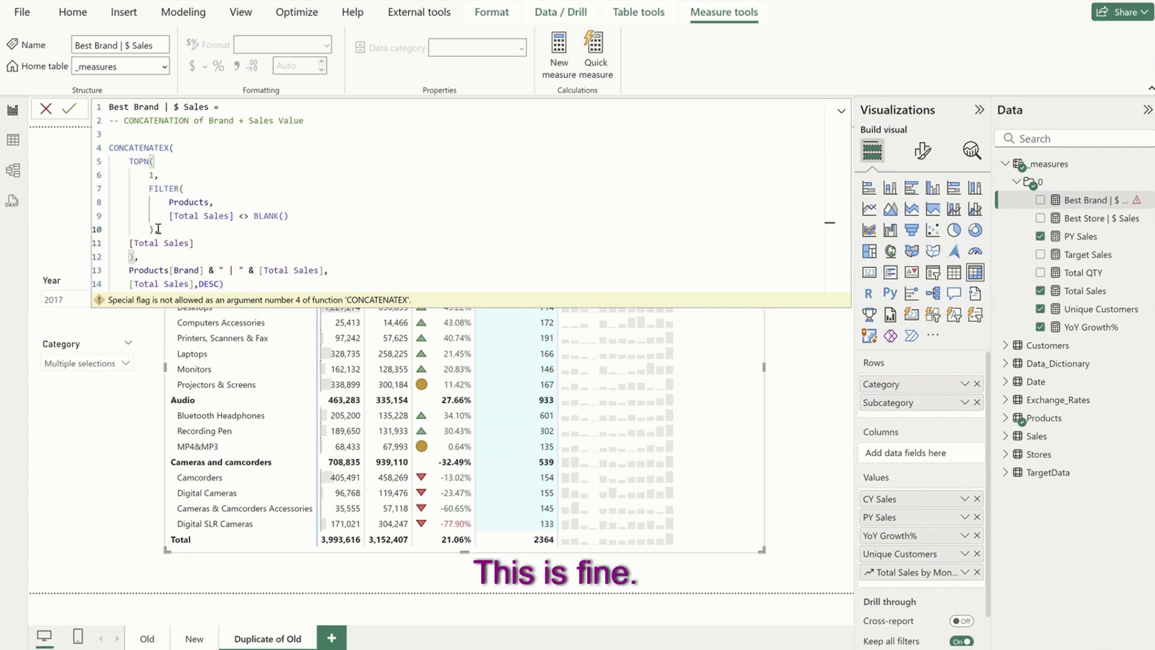
key(Up)
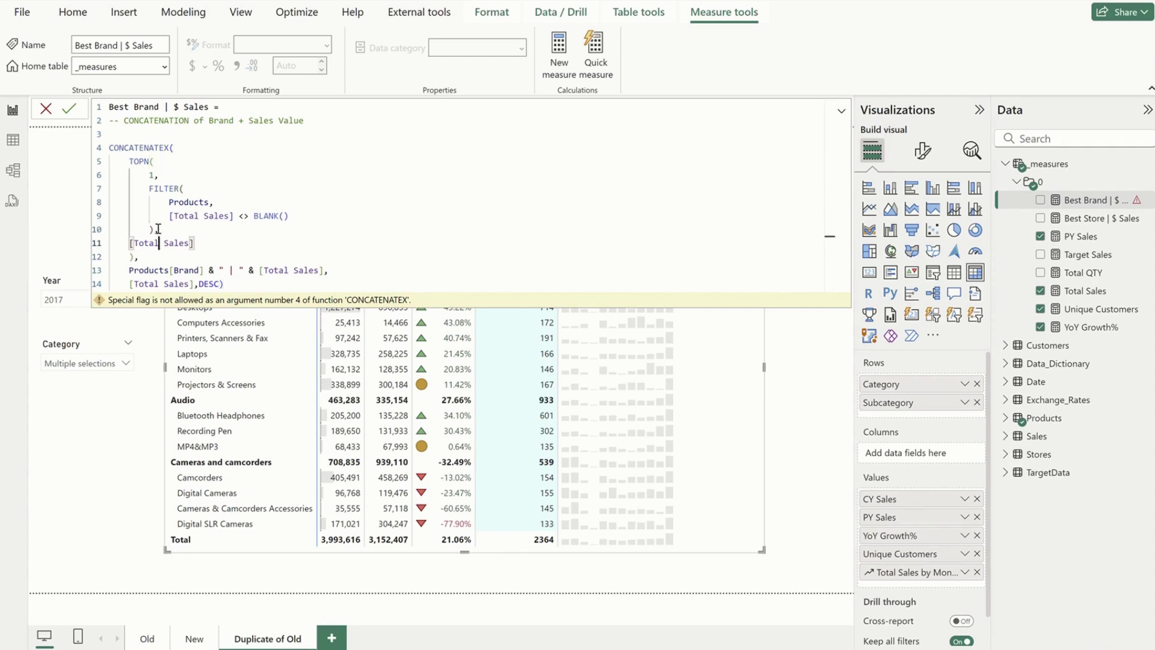
key(Down)
key(Down)
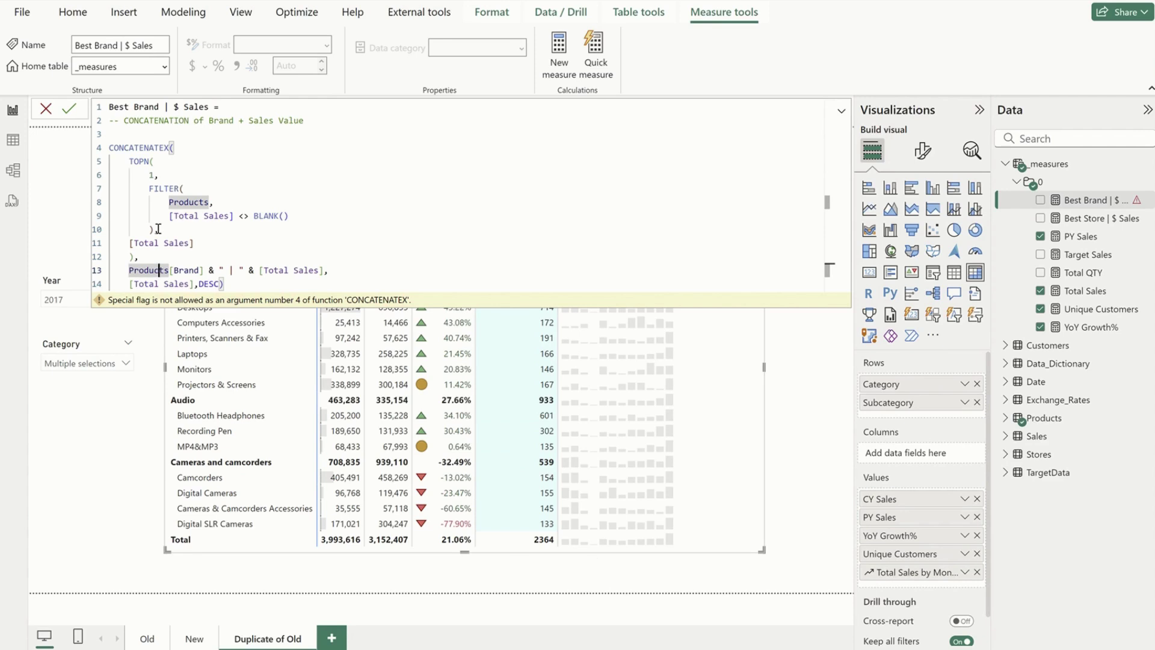
key(Right)
key(Right)
key(Right)
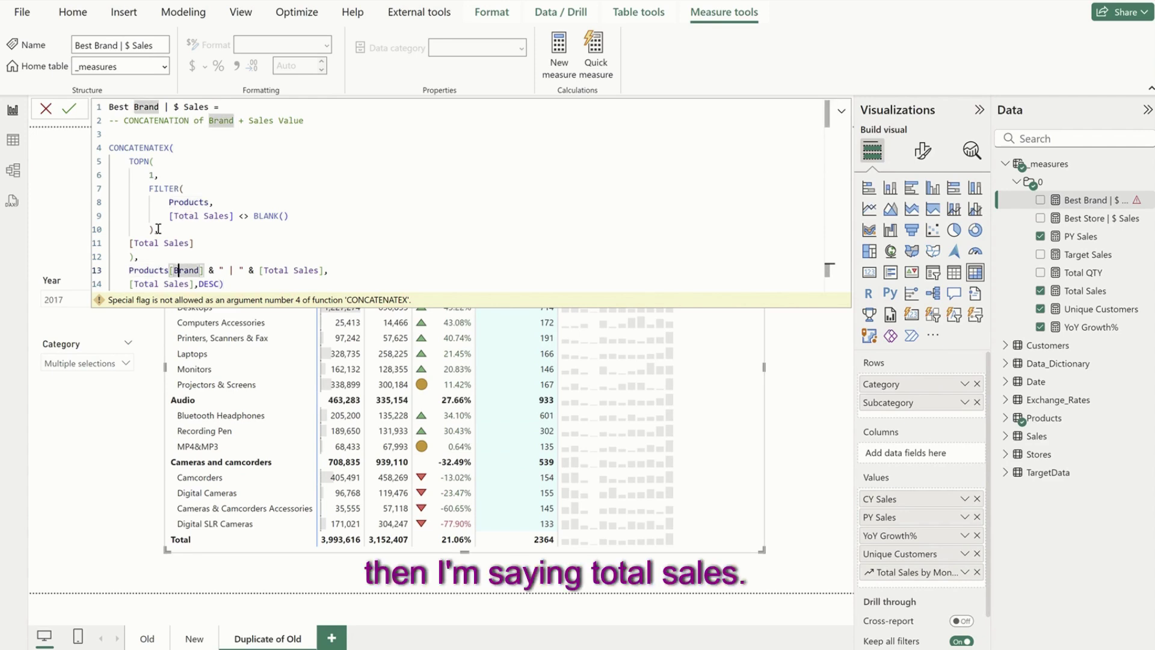
key(Right)
key(Right)
key(Right)
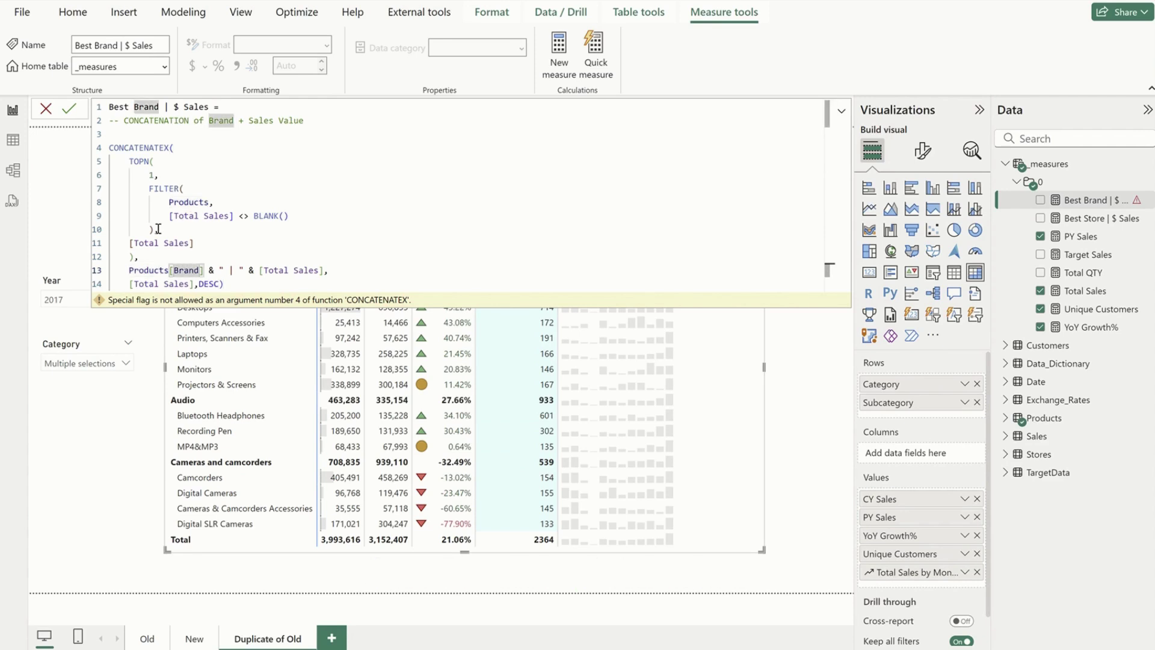
Insert UNICHAR(10), as the delimiter argument on a new line before the final [Total Sales],DESC and commit the measure.
click(346, 270)
key(Return)
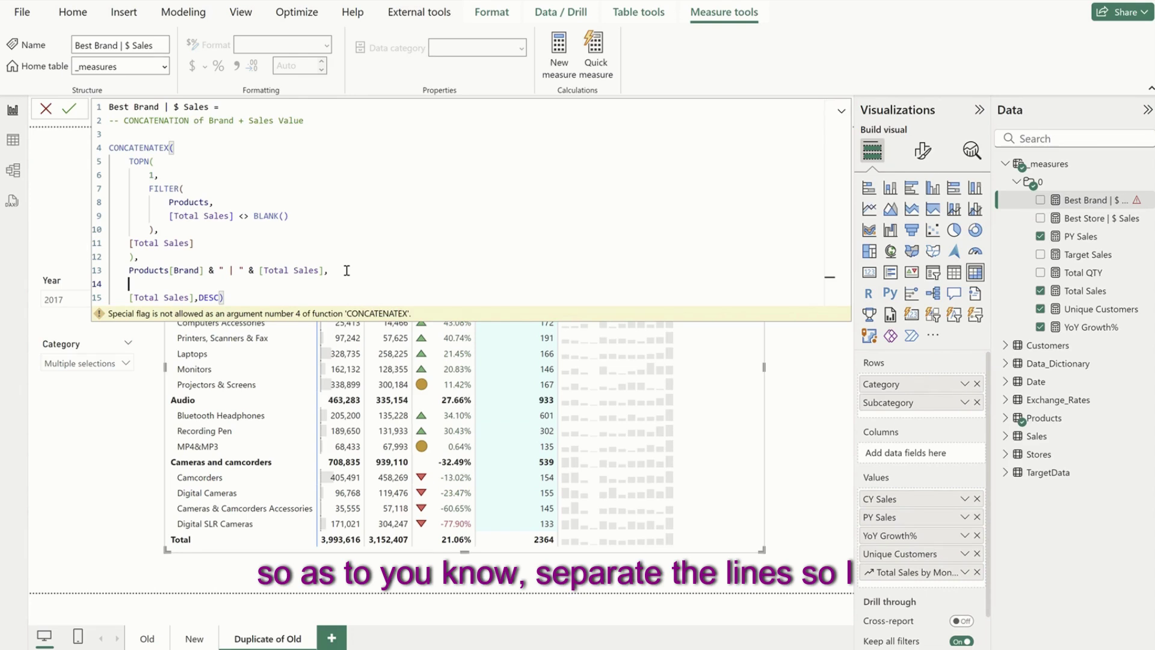
text(uni)
key(Tab)
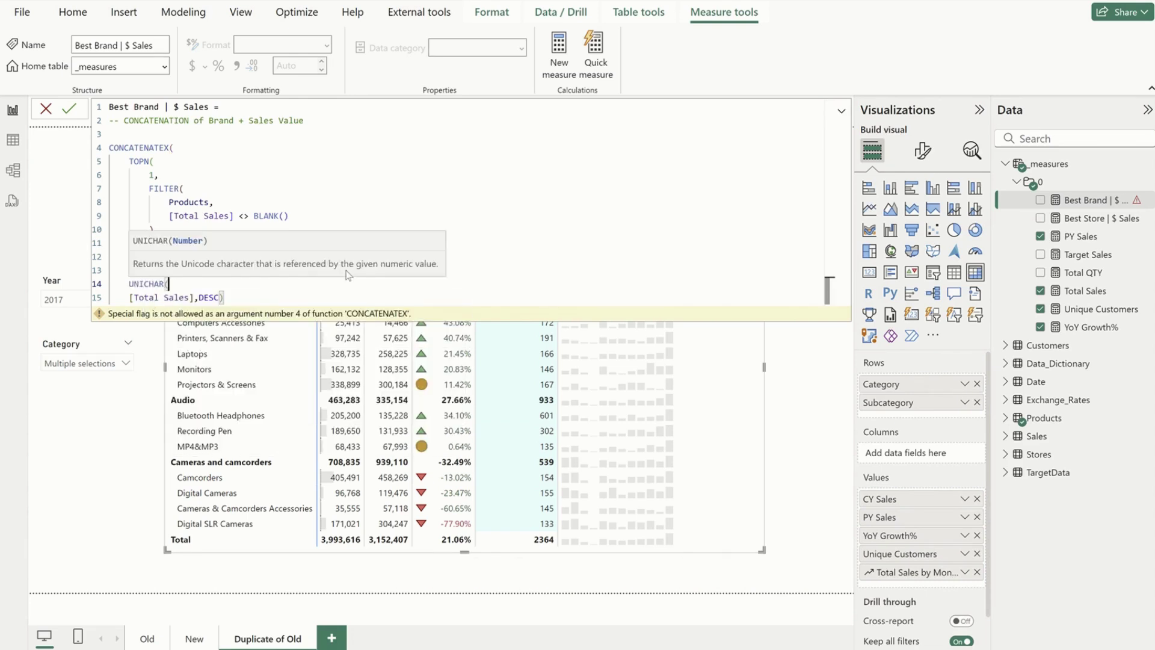
text(10)
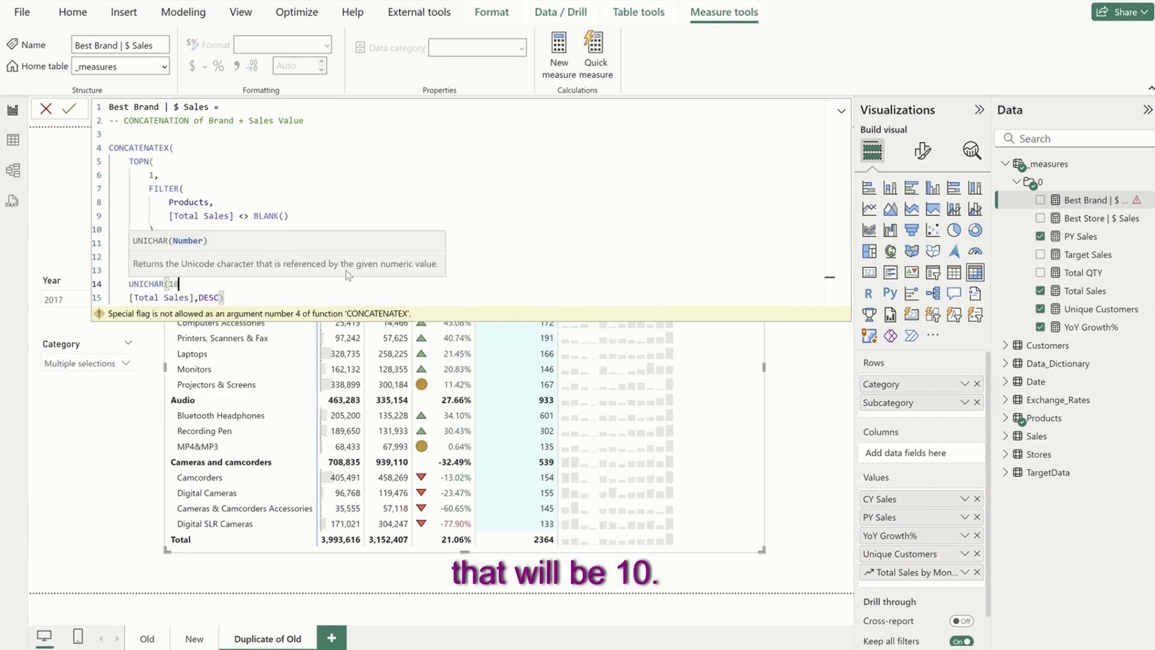
text(),)
key(Return)
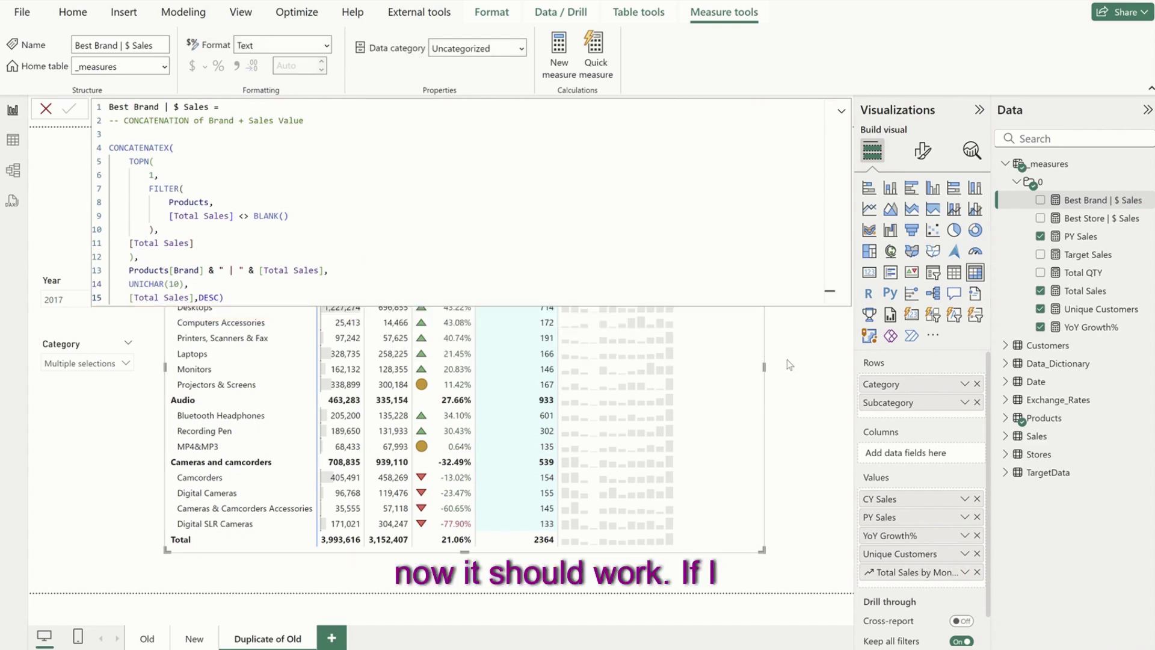
Add the Best Brand | $ Sales measure to the matrix values, and reposition and enlarge the matrix to fit the new column.
click(742, 346)
click(742, 346)
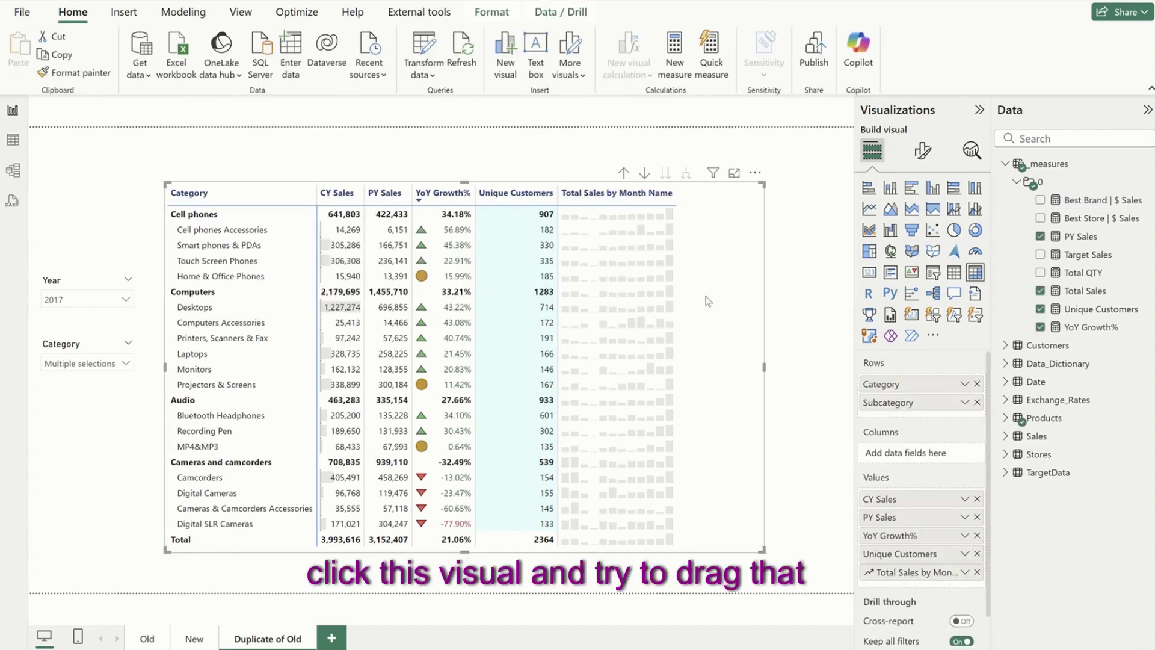
drag(1077, 203, 923, 581)
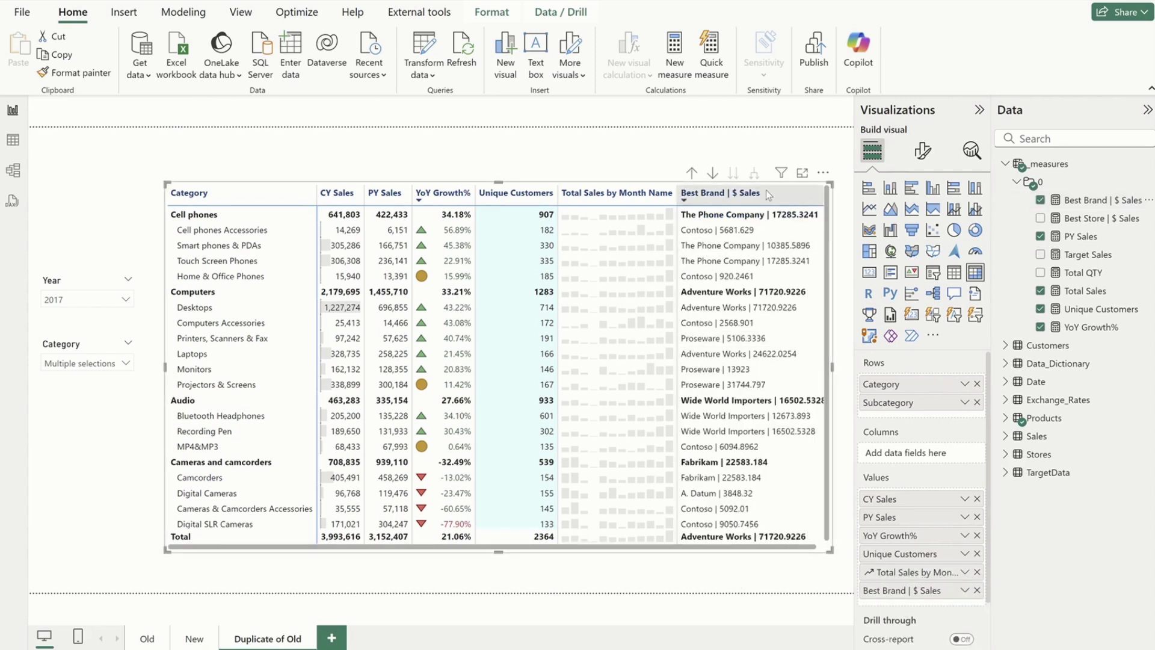
drag(740, 188, 619, 175)
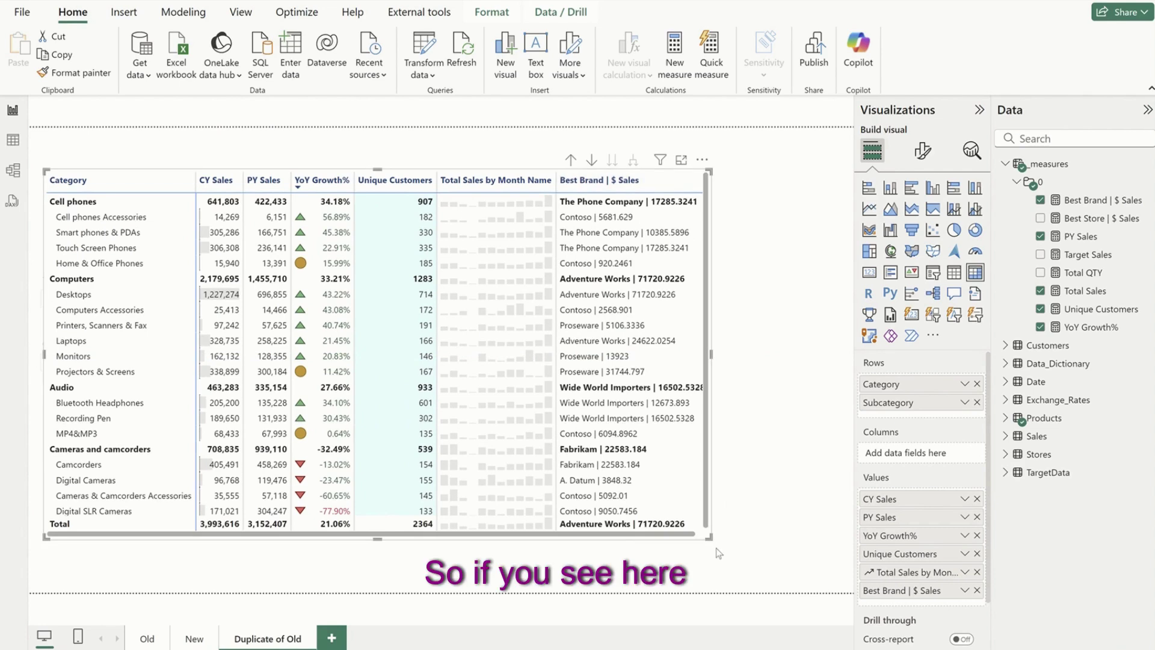
drag(712, 537, 812, 570)
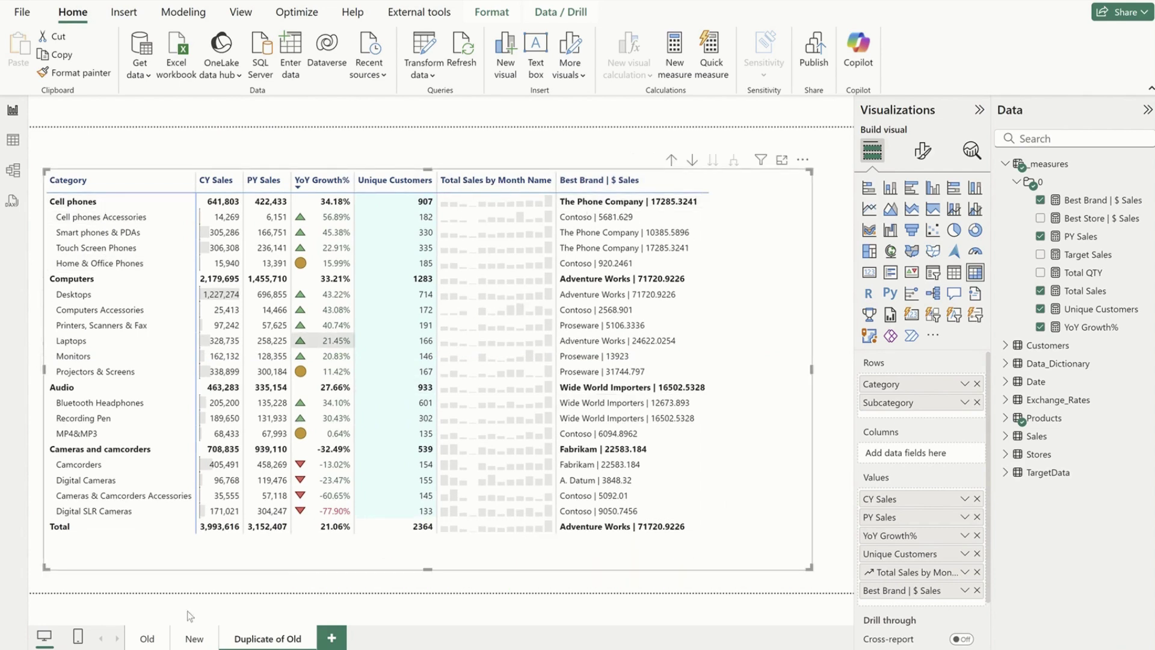
Compare the Best Brand | $ Sales values on the New page with those on the Duplicate of Old page.
click(192, 639)
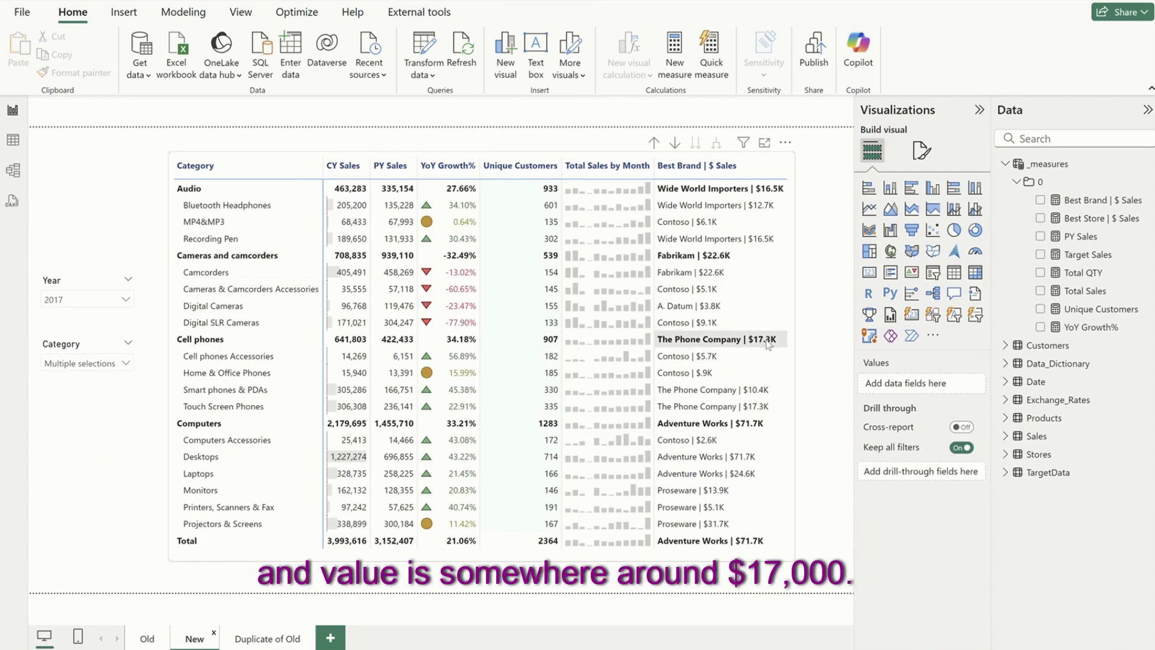
click(295, 637)
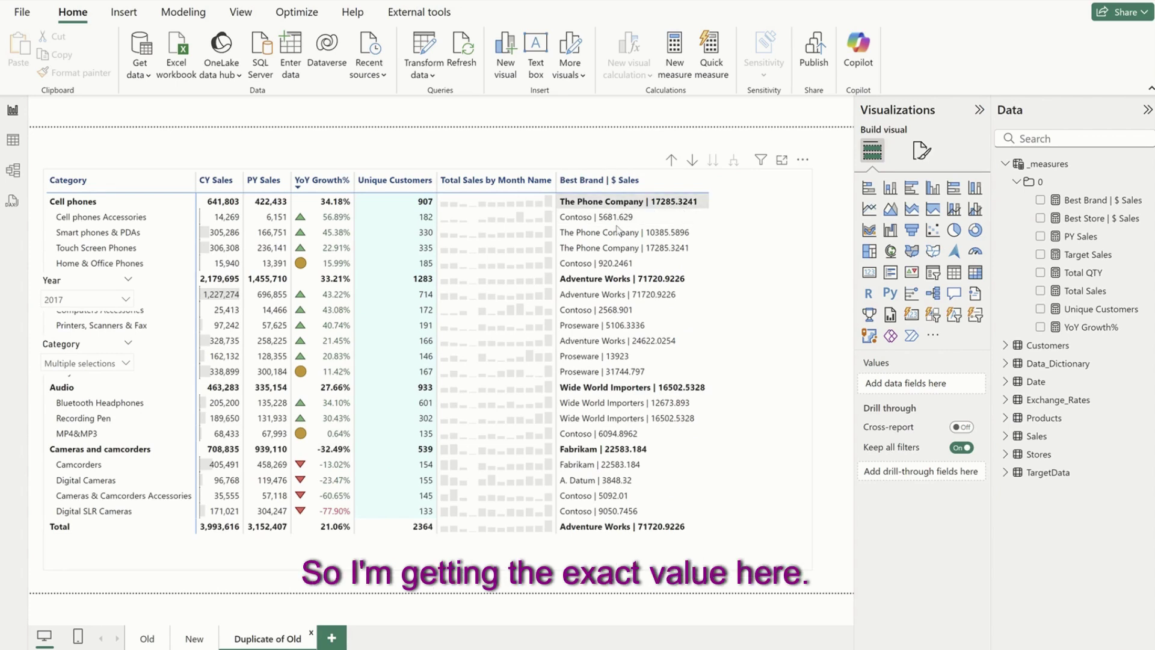
click(194, 638)
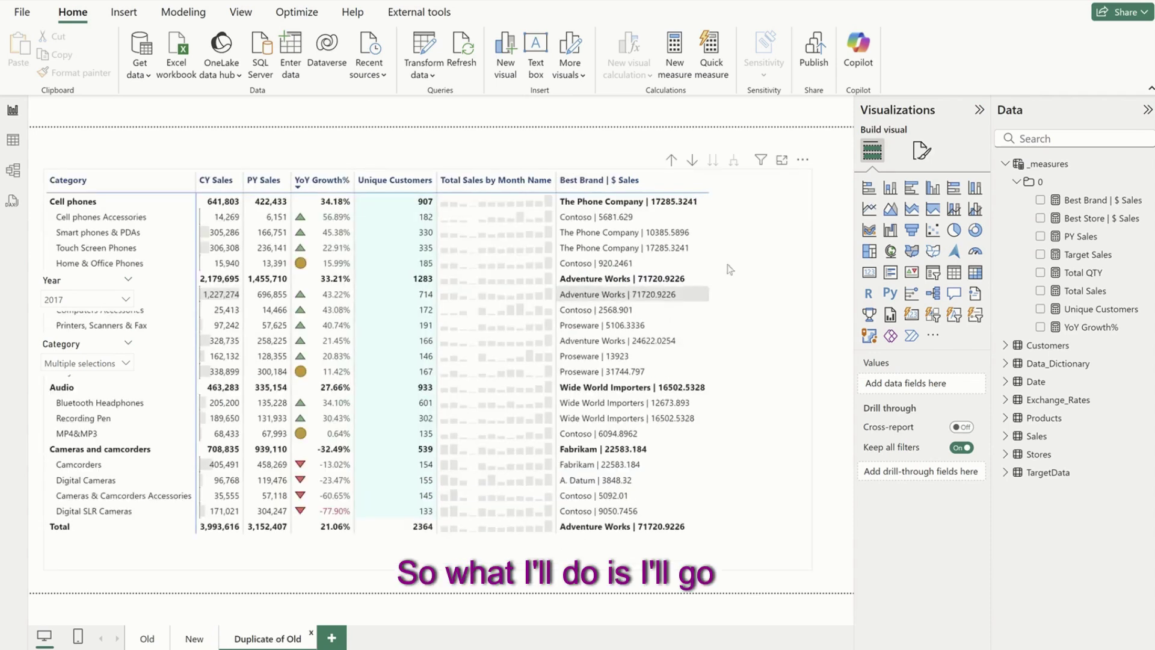
Wrap the concatenated [Total Sales] of Best Brand | $ Sales in FORMAT with the format string "$#,.#,K" and commit the measure.
click(730, 269)
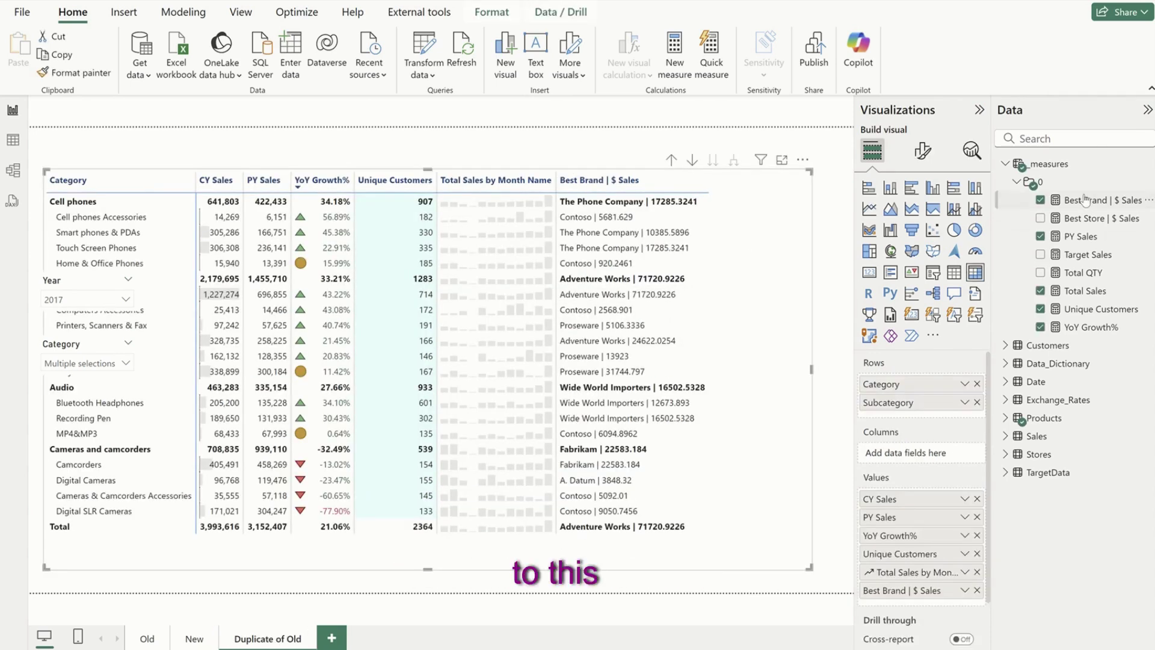
click(1085, 200)
drag(279, 272, 319, 269)
click(271, 270)
text(for)
key(Tab)
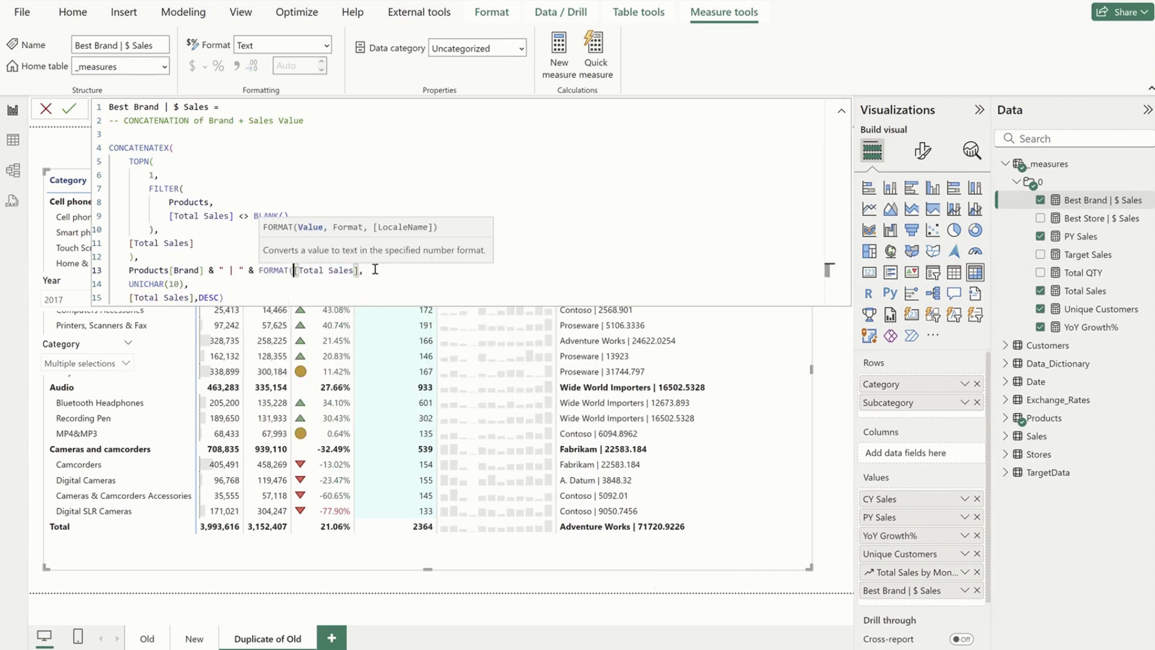
text(,)
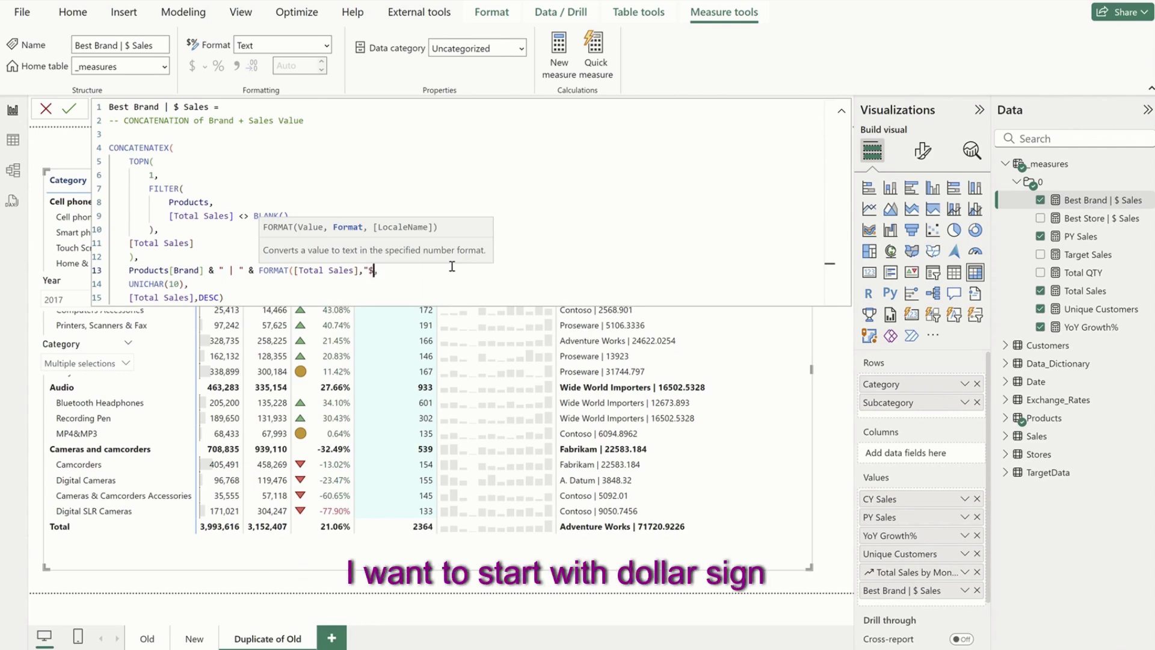
text(#)
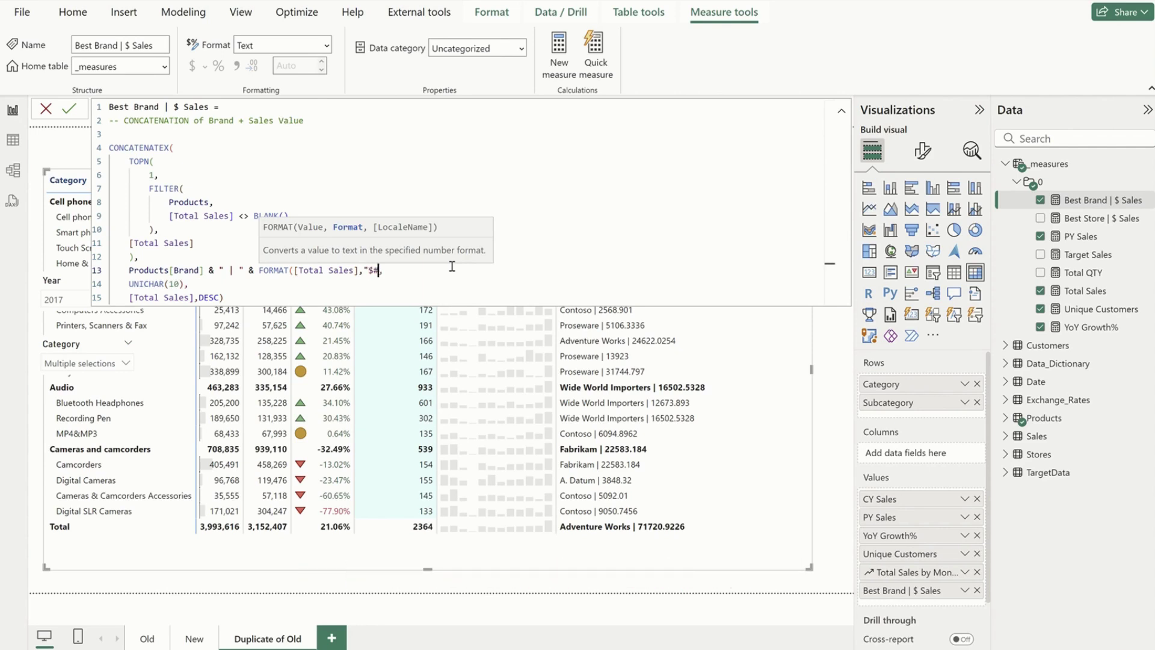
text(,.#,)
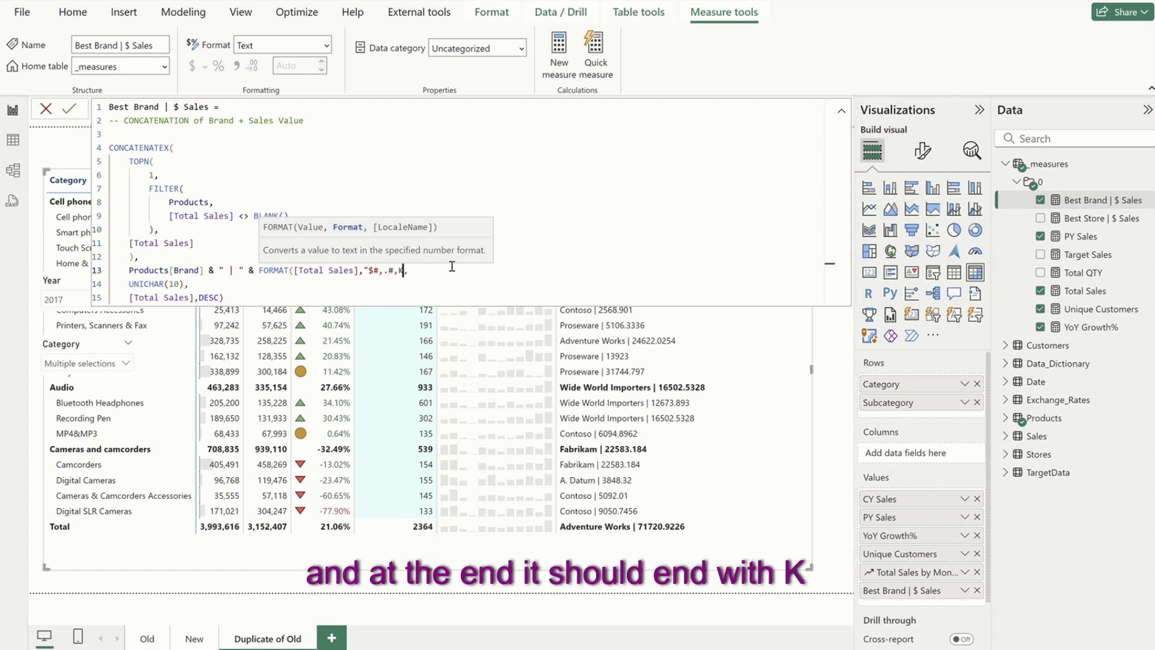
text(K"))
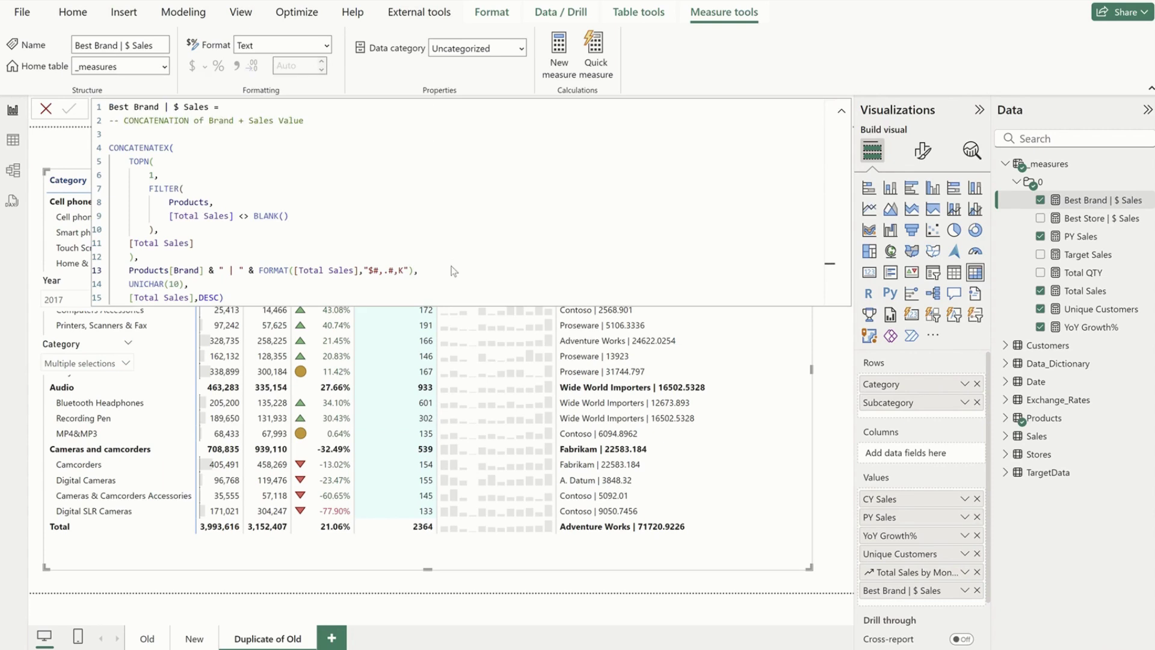
key(Return)
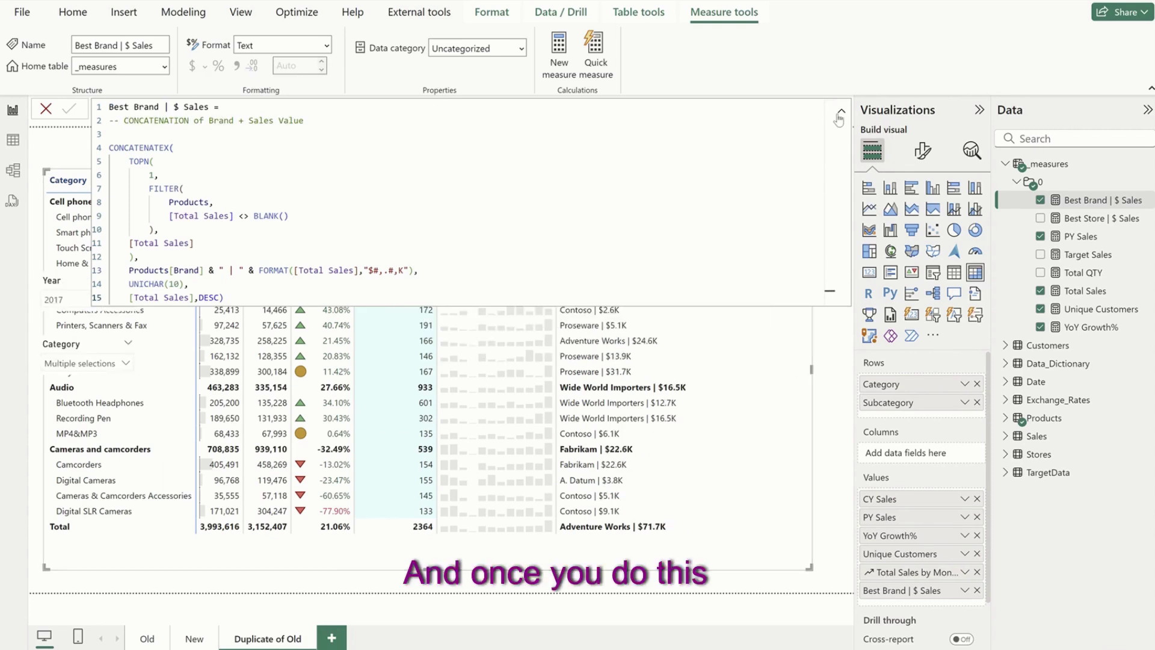
click(839, 114)
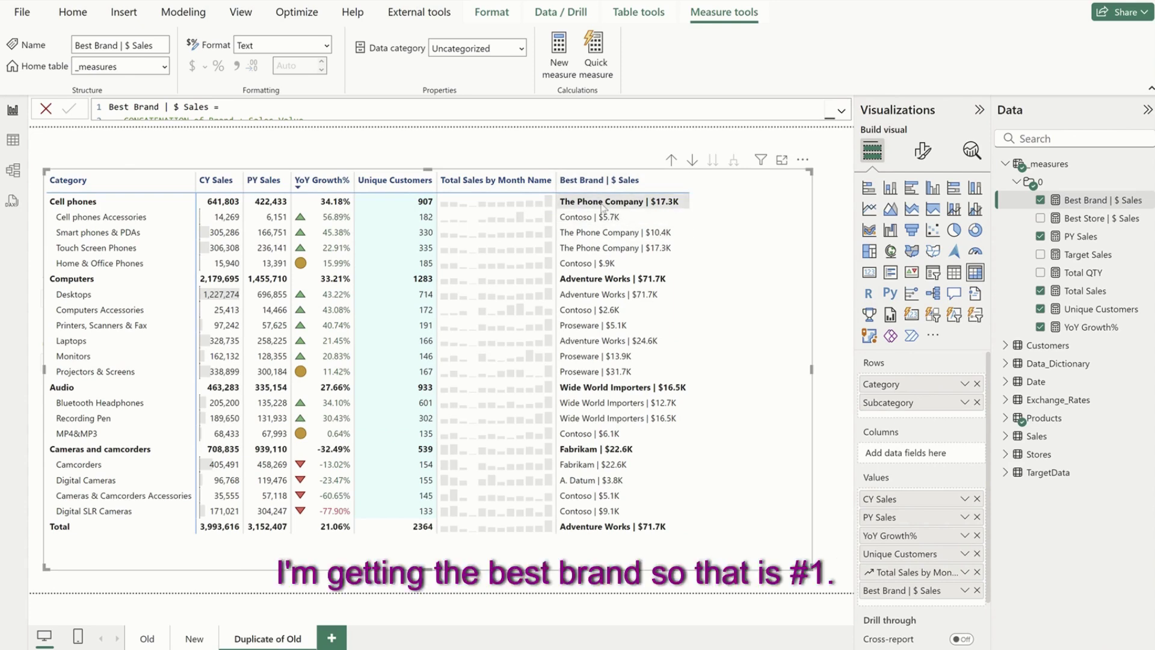
Set the TOPN count in the Best Brand | $ Sales measure to 2 and commit the change.
click(842, 112)
double_click(210, 297)
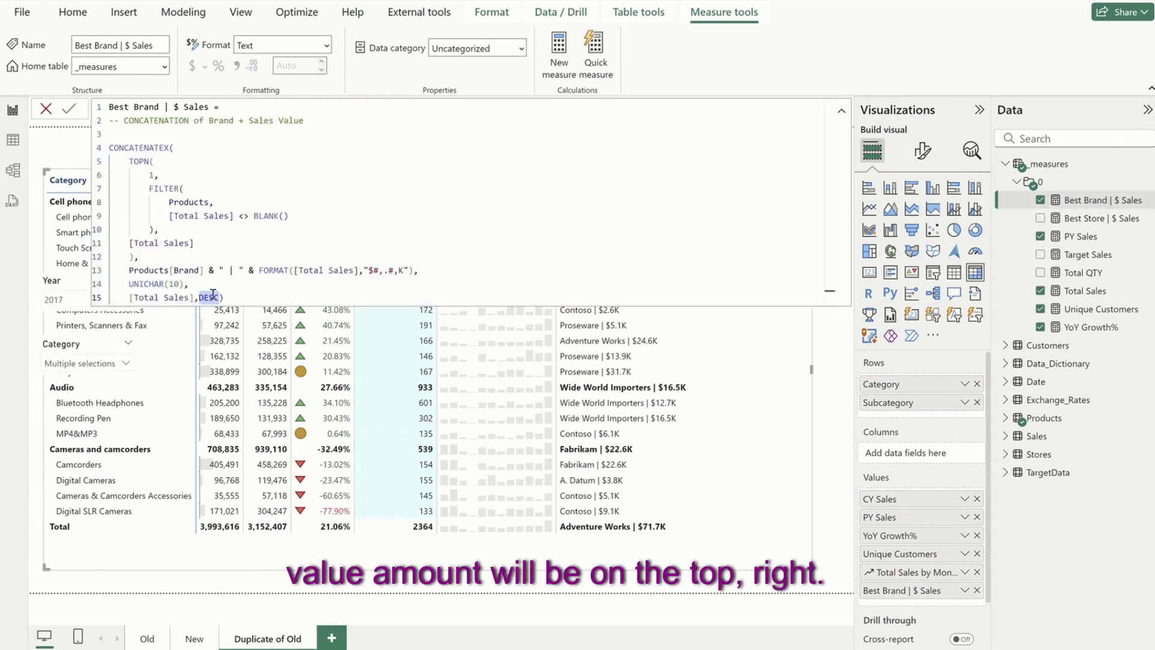
double_click(155, 175)
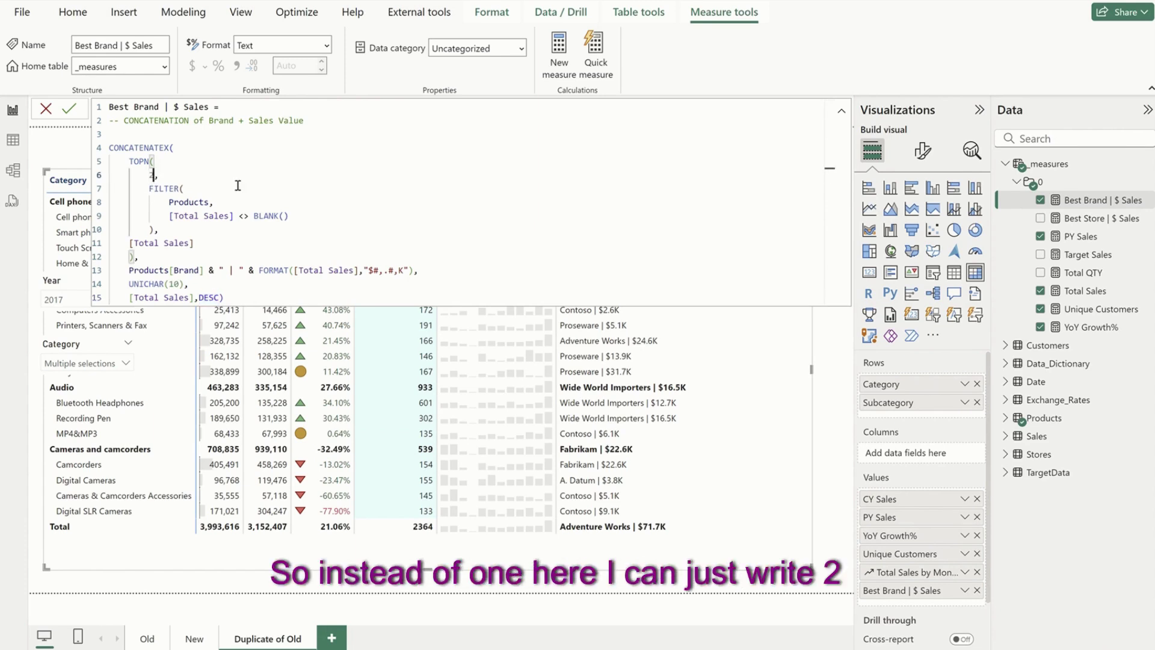
click(252, 200)
key(Return)
click(841, 111)
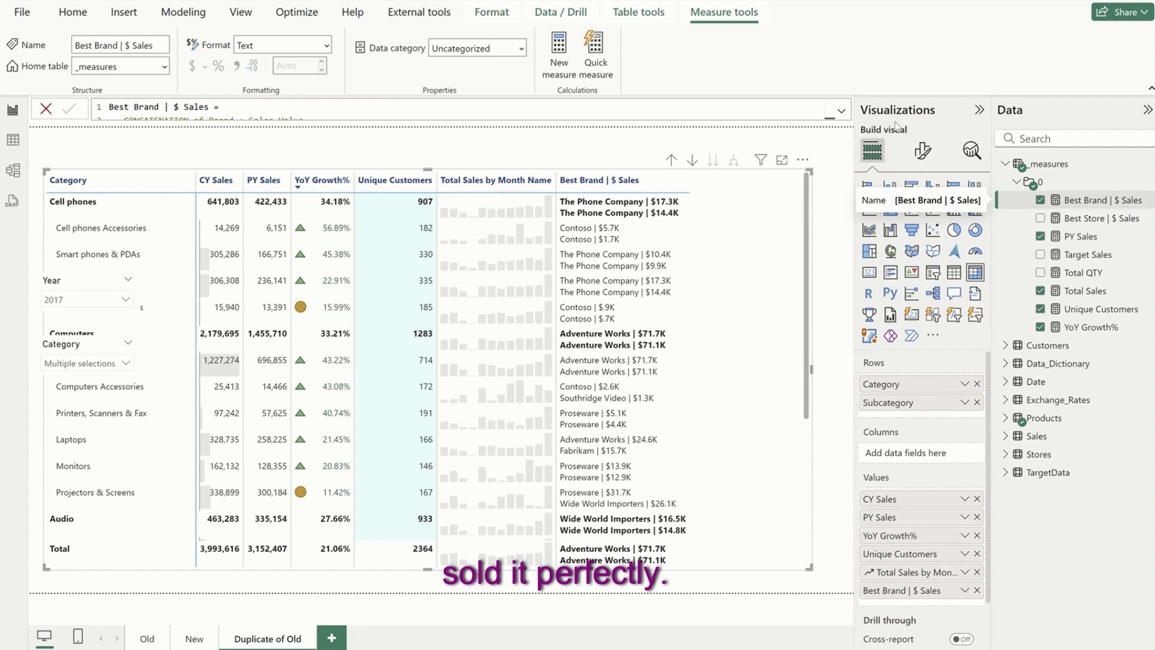
Replace the Products table with Stores inside the measure's FILTER function.
click(841, 110)
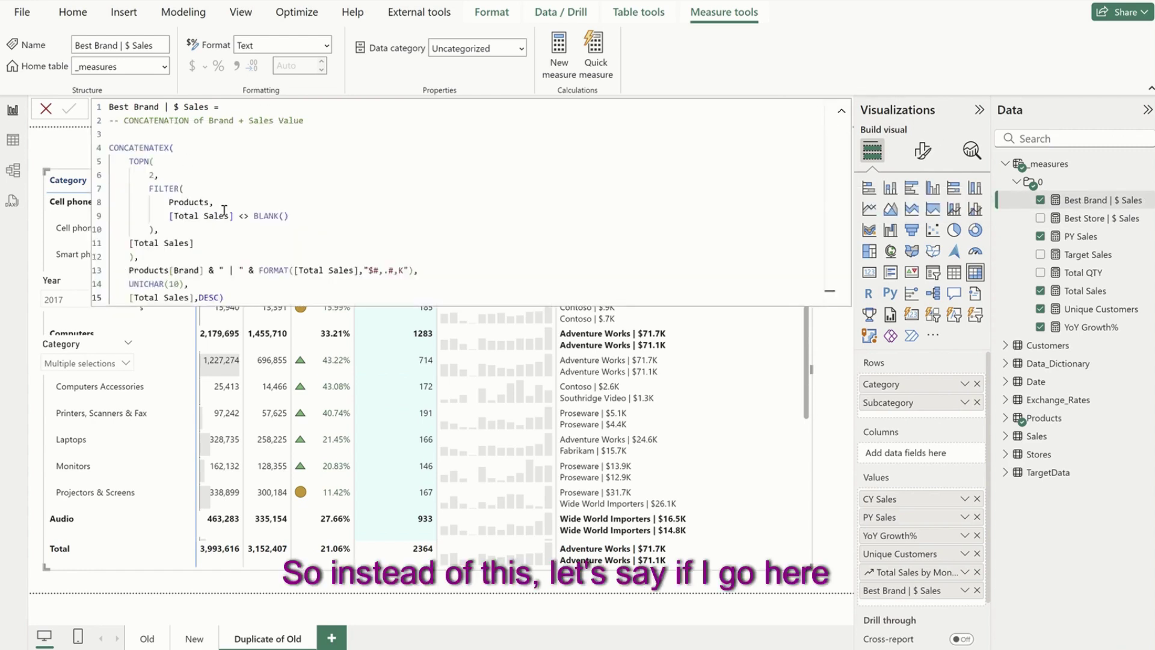
double_click(200, 204)
text(Store,)
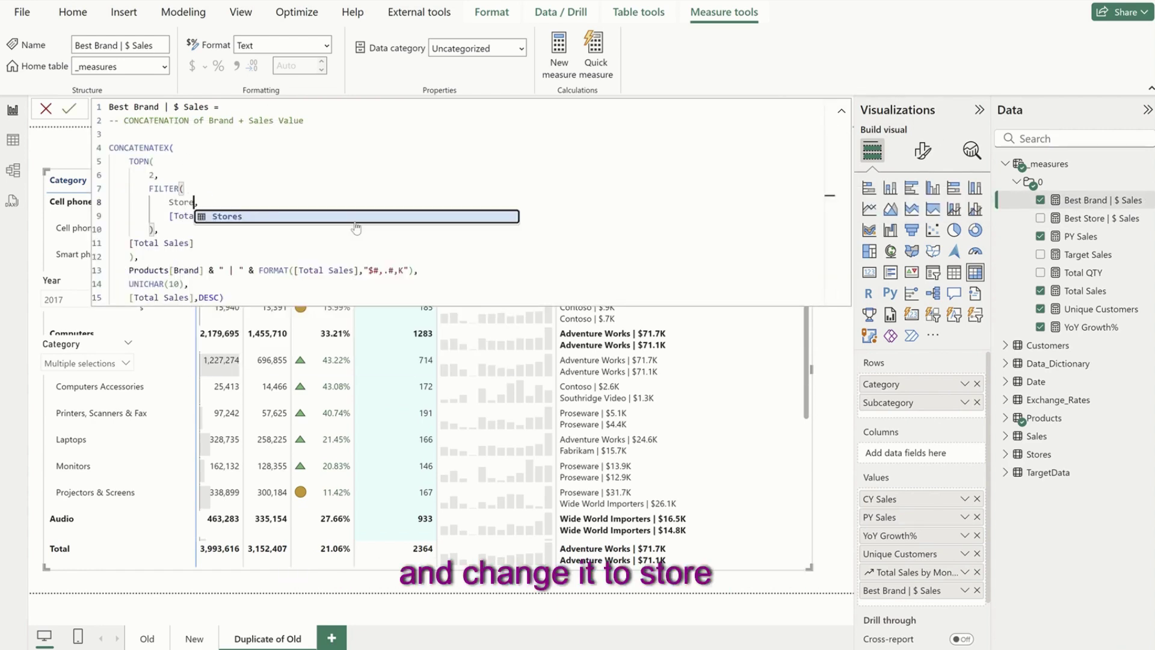
click(356, 220)
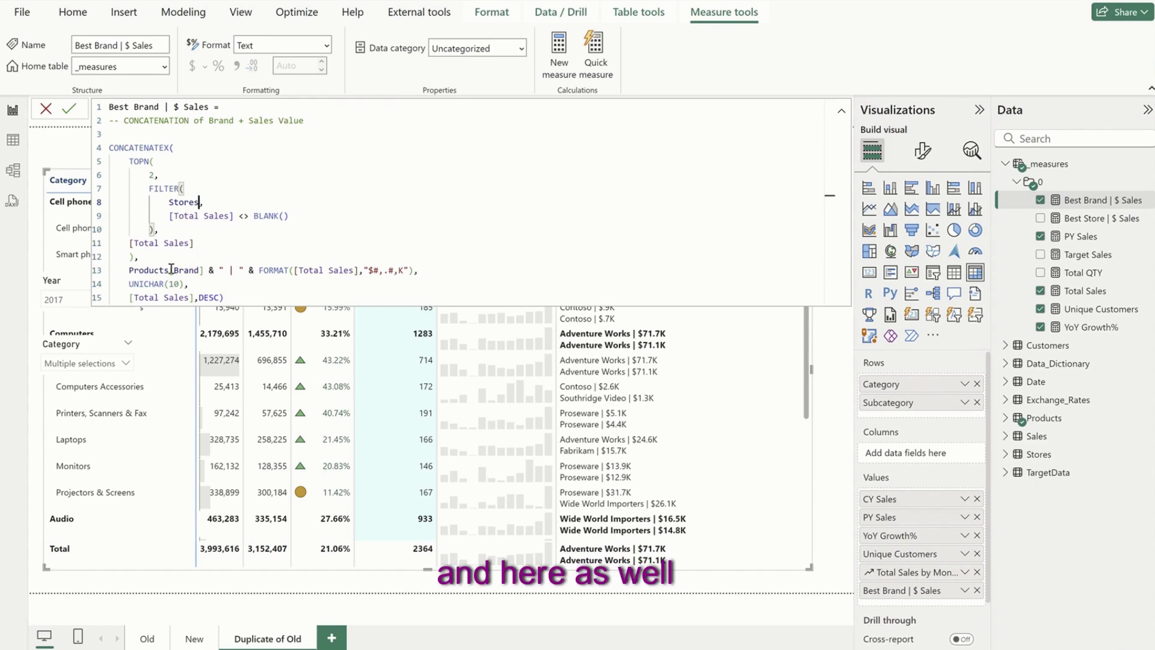
Replace Products[Brand] with Stores[Country] in the CONCATENATEX expression.
drag(159, 270, 200, 270)
key(BackSpace)
key(BackSpace)
key(BackSpace)
key(BackSpace)
key(BackSpace)
key(BackSpace)
key(BackSpace)
key(BackSpace)
text(store)
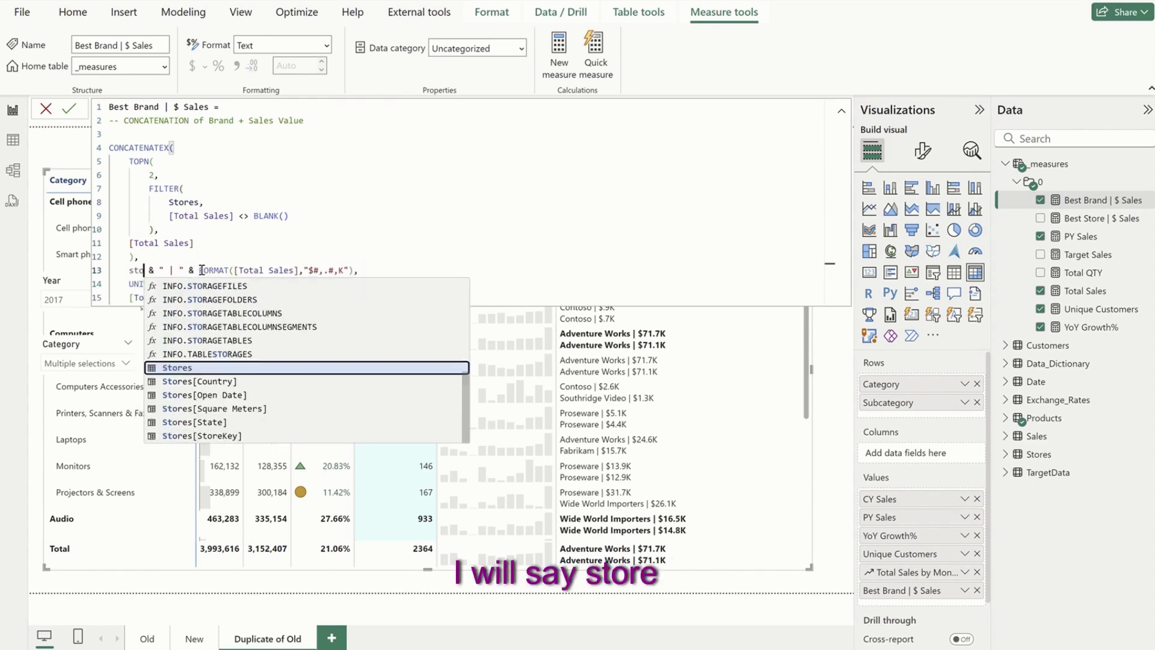
key(Down)
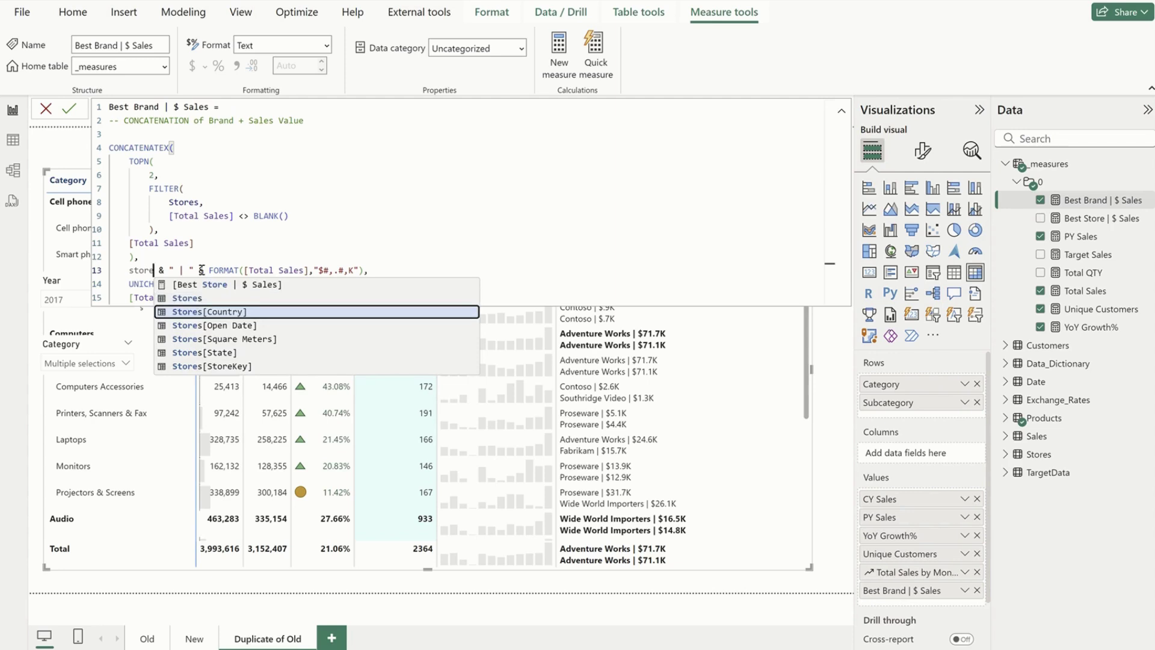
key(Tab)
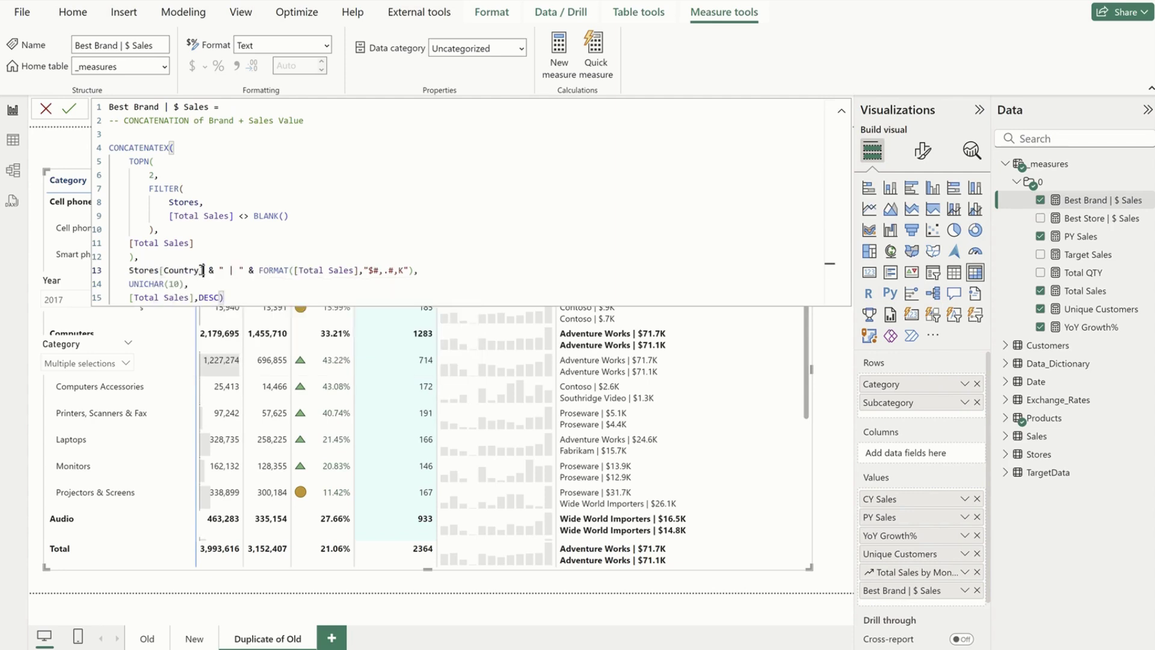
Replace Stores[Country] with Stores[State] in the CONCATENATEX expression of Best Brand | $ Sales and commit the measure.
key(shift+Left)
key(shift+Left)
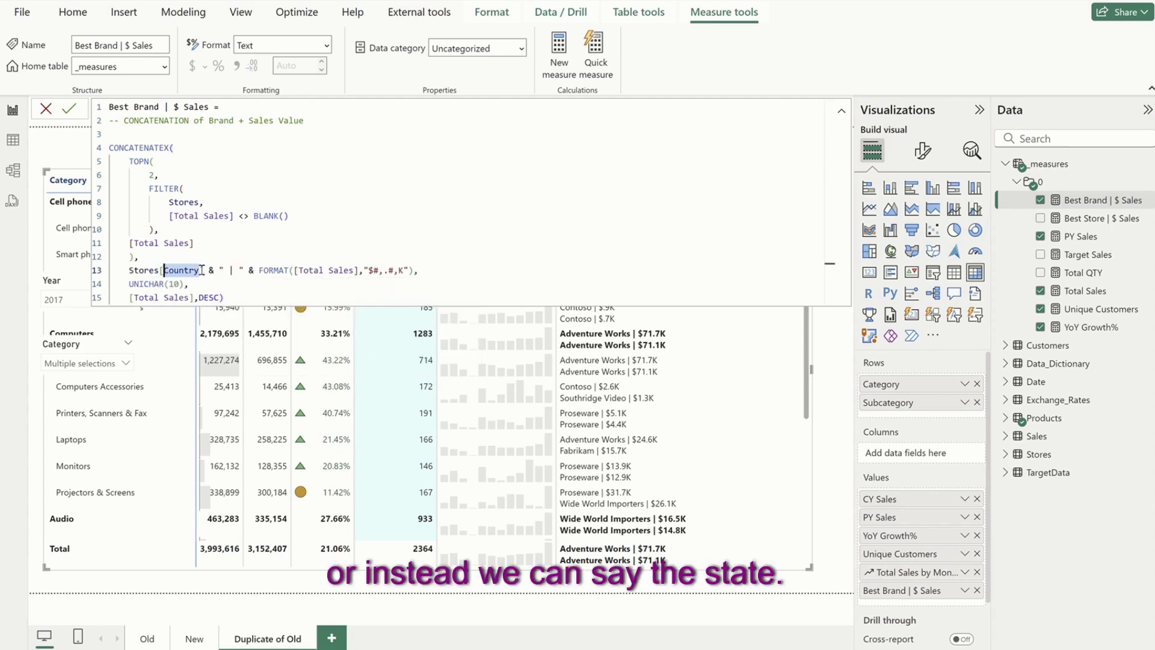
text(State)
key(Tab)
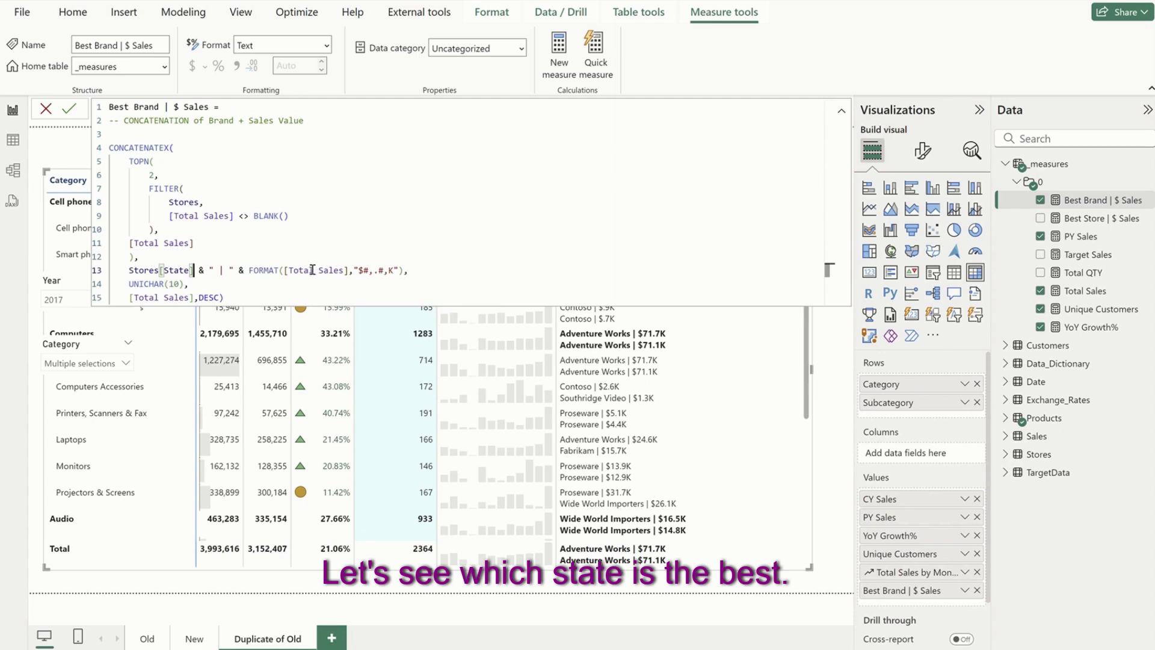
click(423, 269)
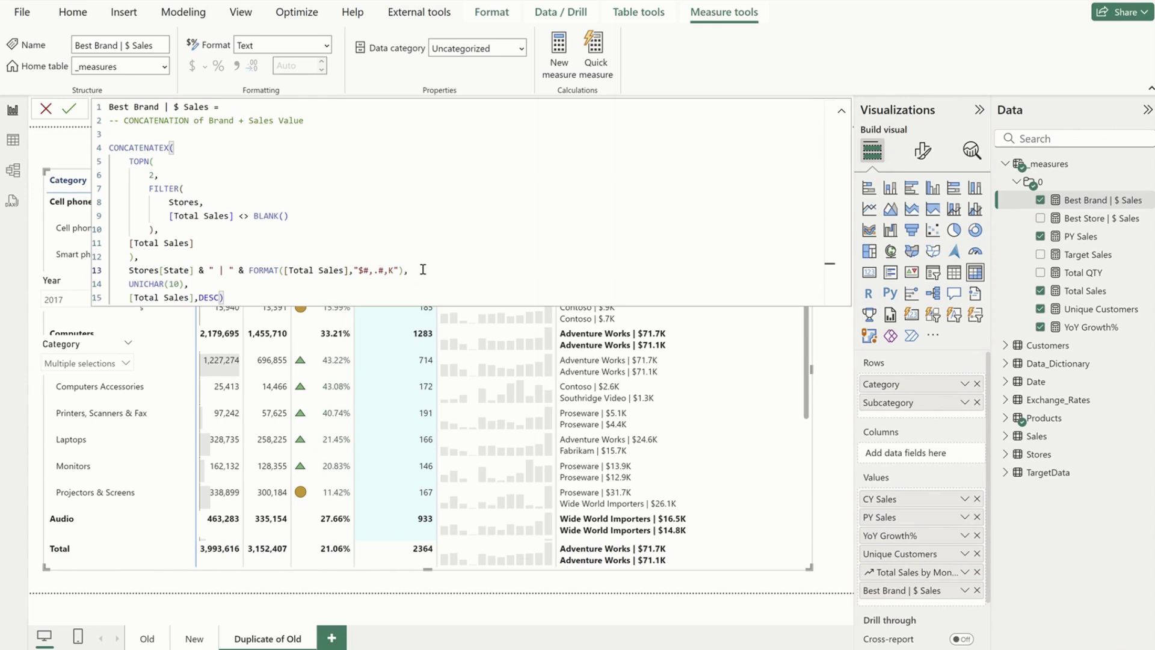
key(Return)
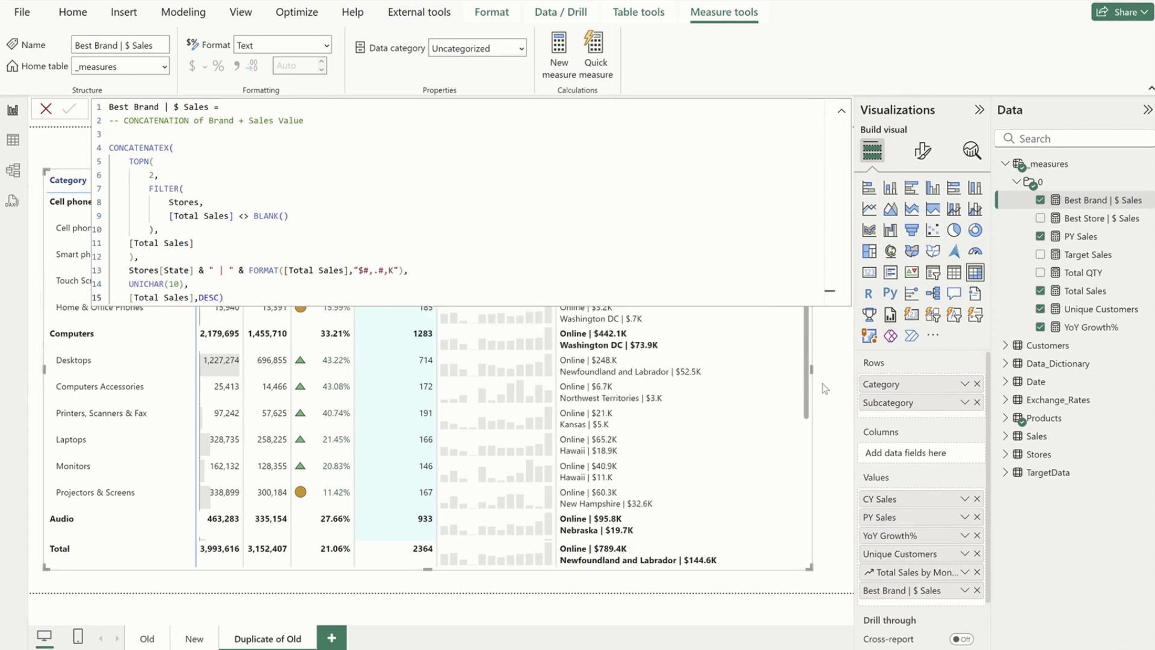
Examine the Best Brand | $ Sales values across the matrix's categories and the formula of that measure.
click(794, 389)
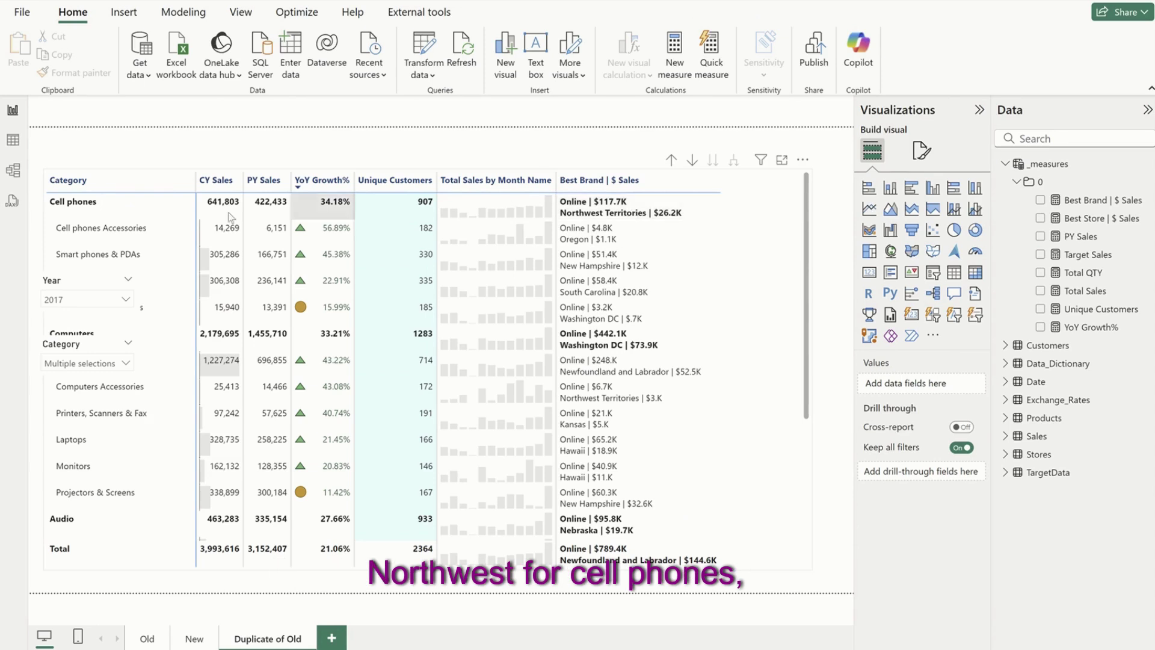
click(270, 175)
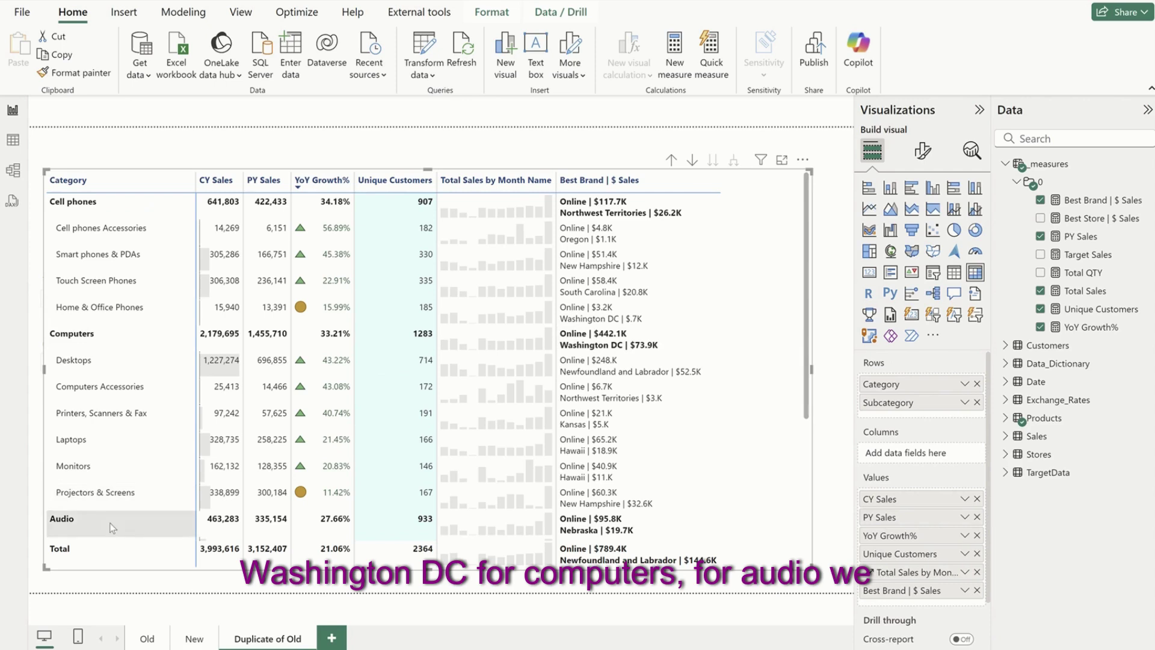
scroll(611, 530, down, 1)
scroll(611, 531, down, 3)
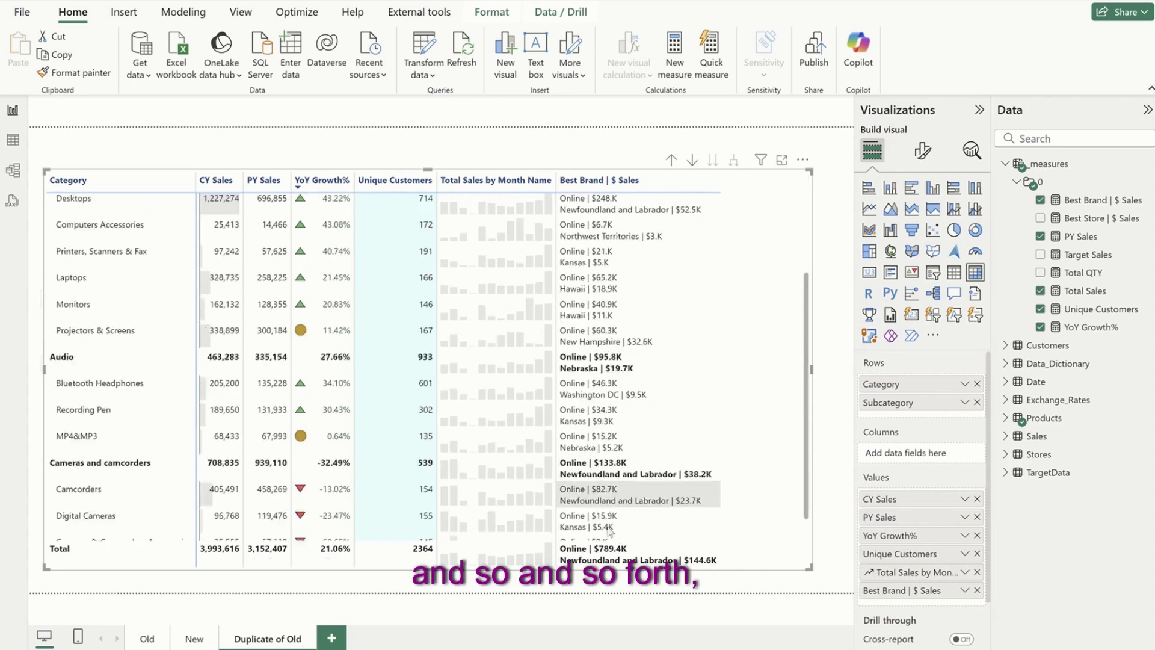
scroll(601, 372, up, 4)
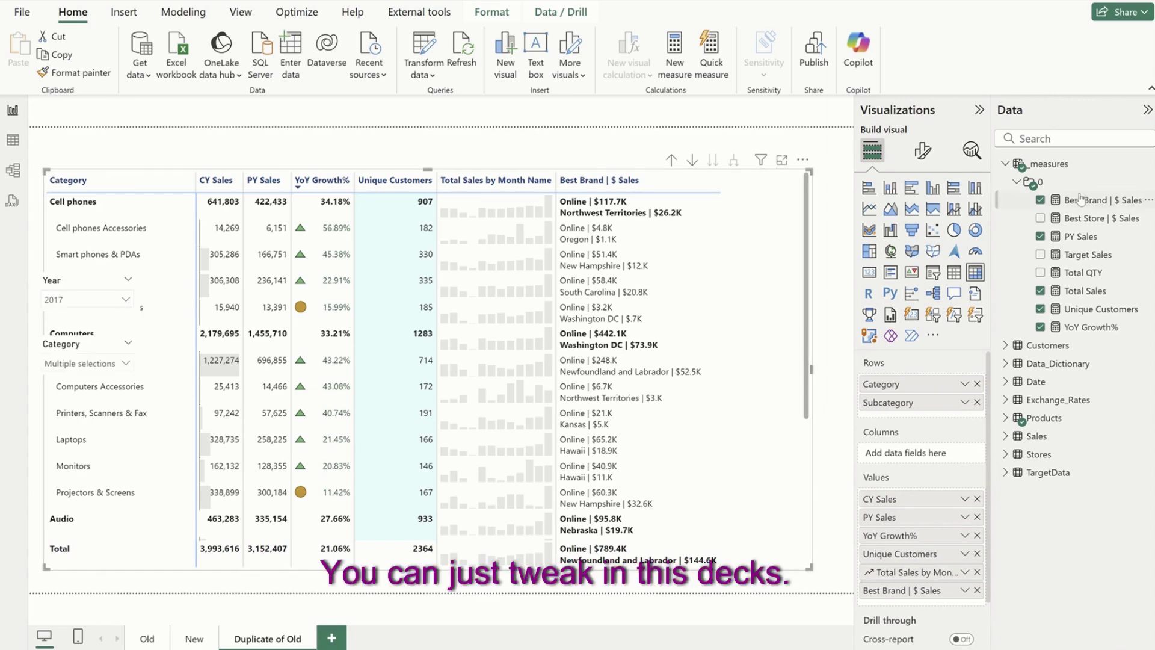
click(1094, 200)
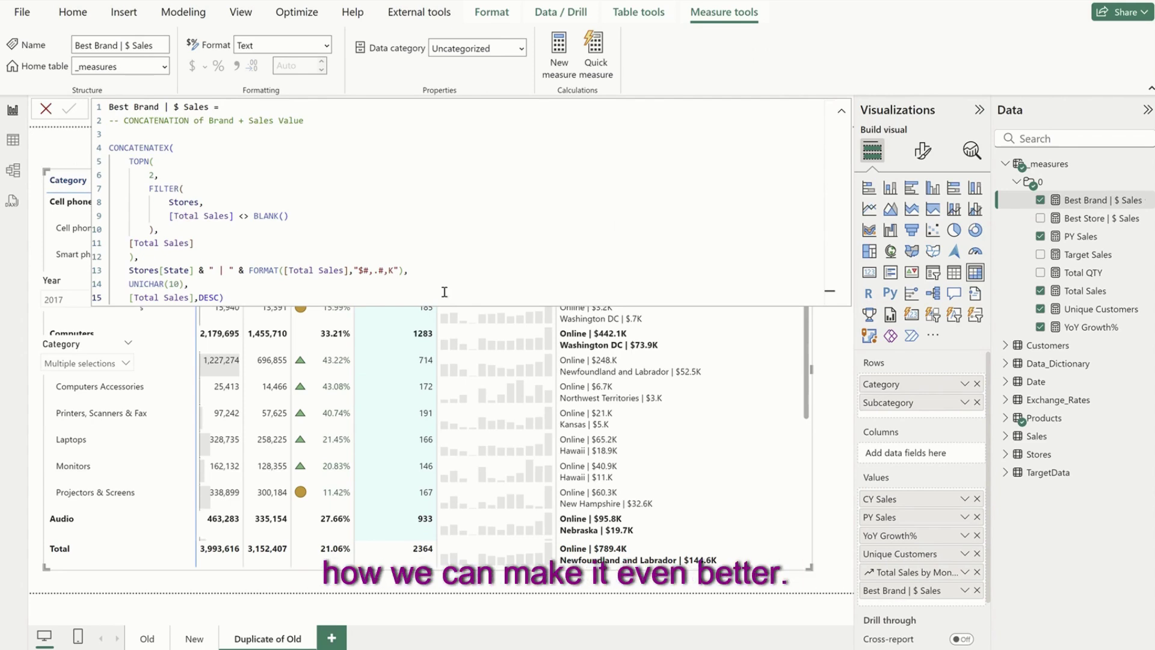
click(735, 585)
click(746, 519)
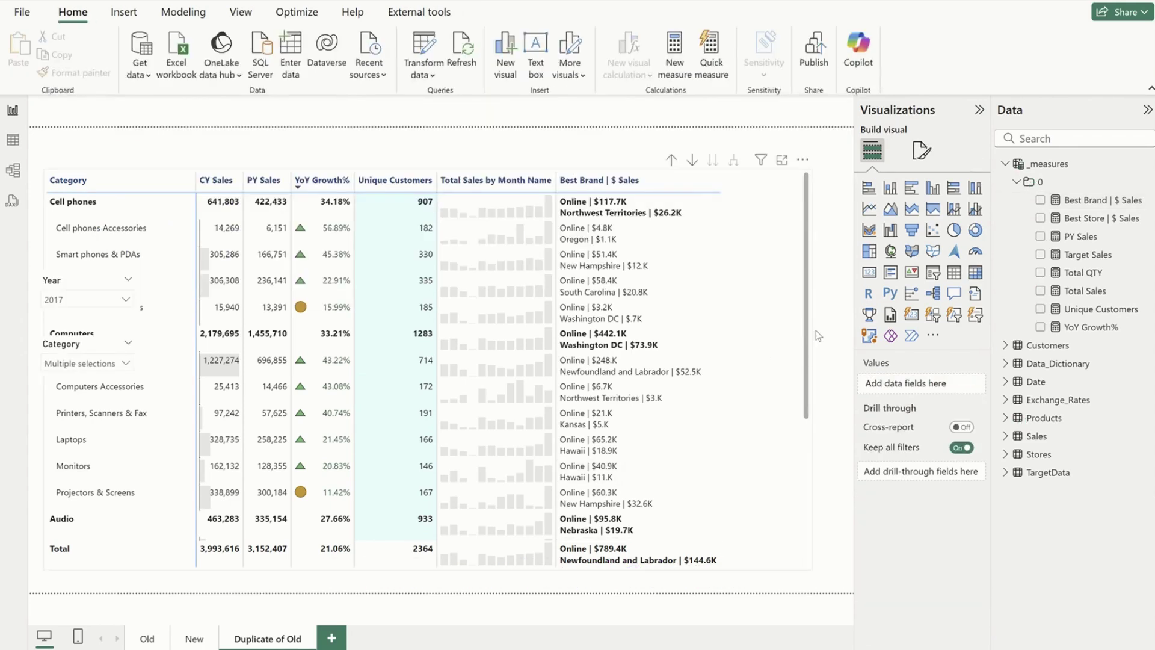
Set the TOPN count in the Best Brand | $ Sales measure to 1 and commit the change.
click(1069, 201)
text(1,)
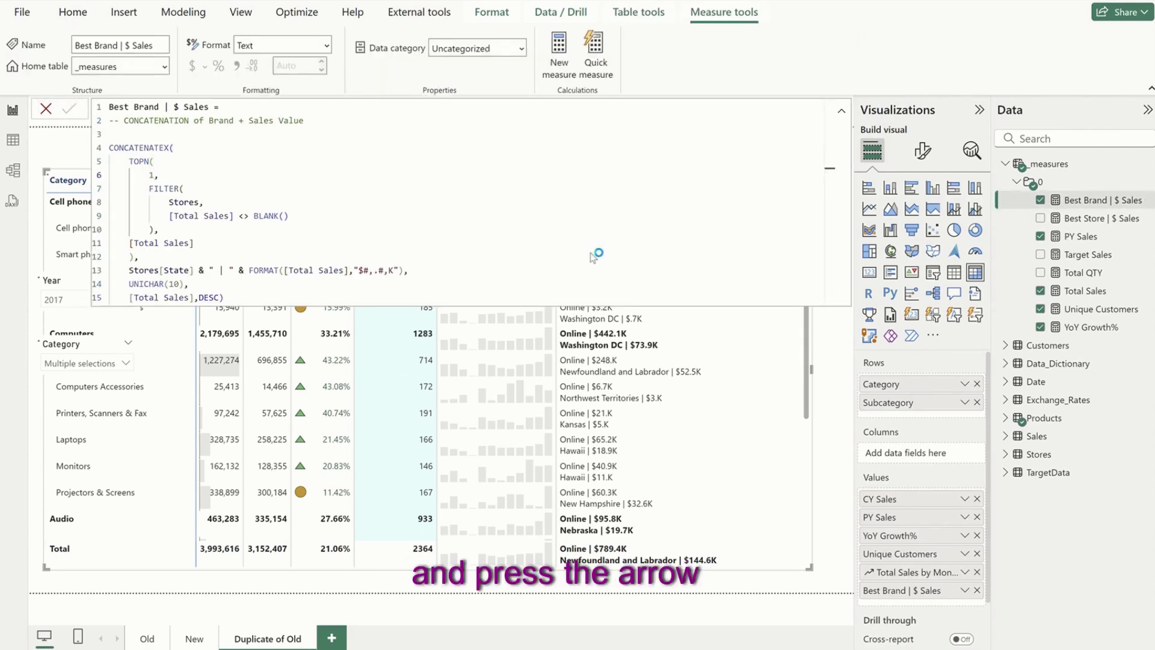
click(776, 369)
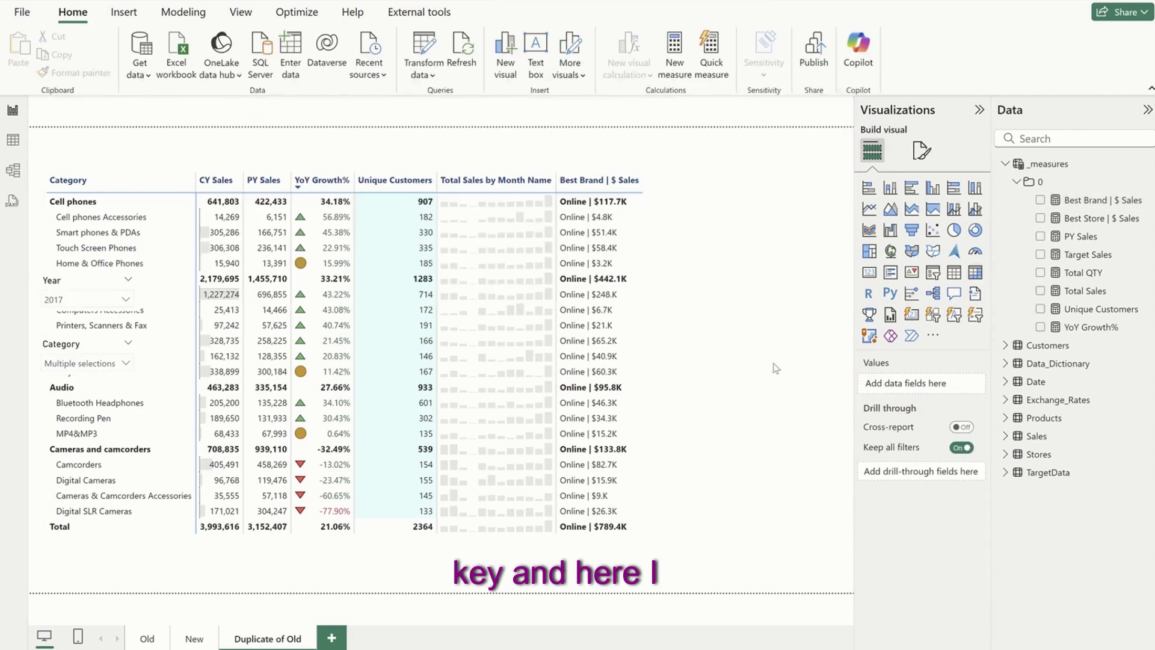
Shrink the matrix to fit its columns and place it beside the Year and Category slicers without covering them.
click(717, 323)
drag(69, 571, 170, 550)
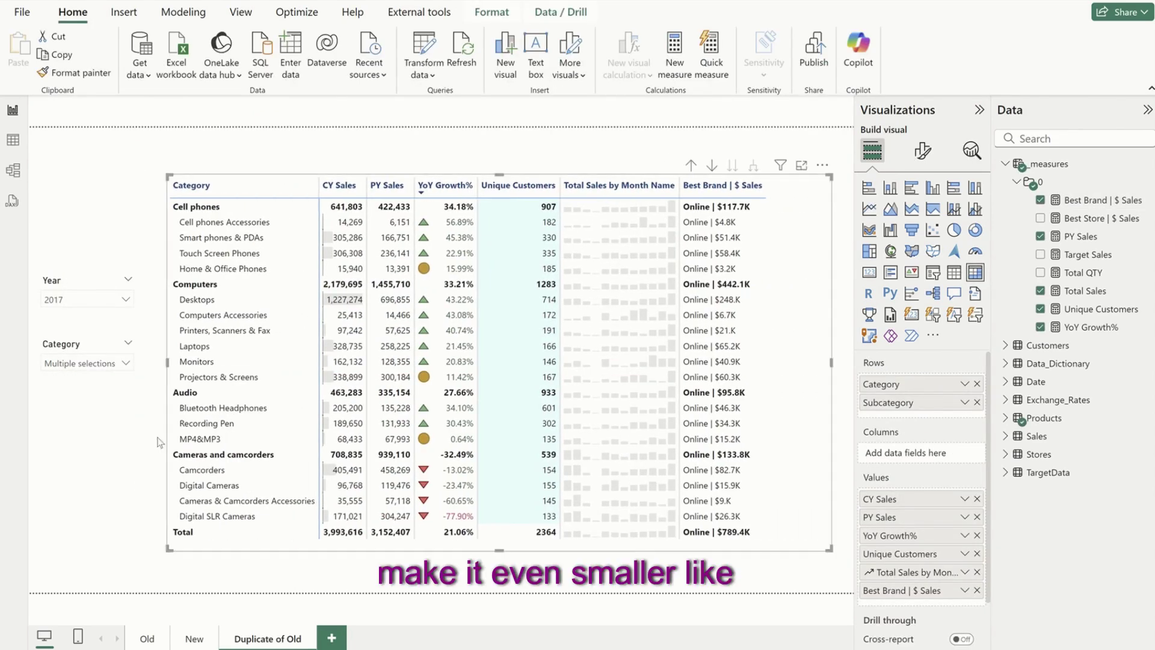
drag(168, 362, 222, 372)
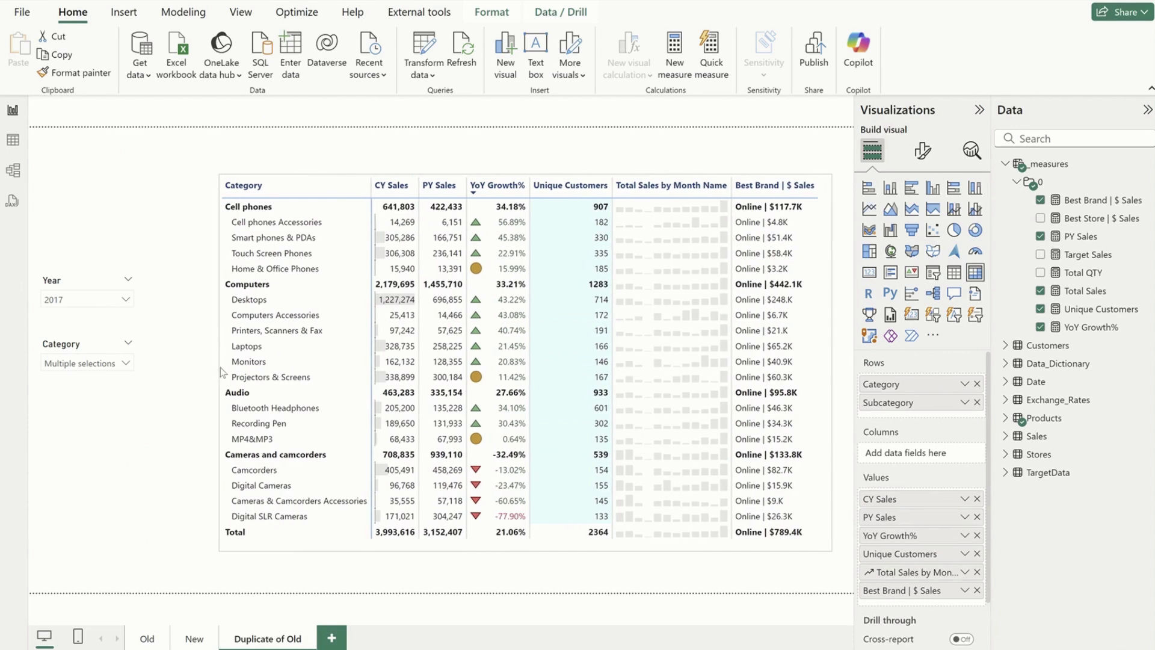
Turn on the matrix's visual border in dark blue with 12 px rounded corners and a 2 px width.
click(922, 151)
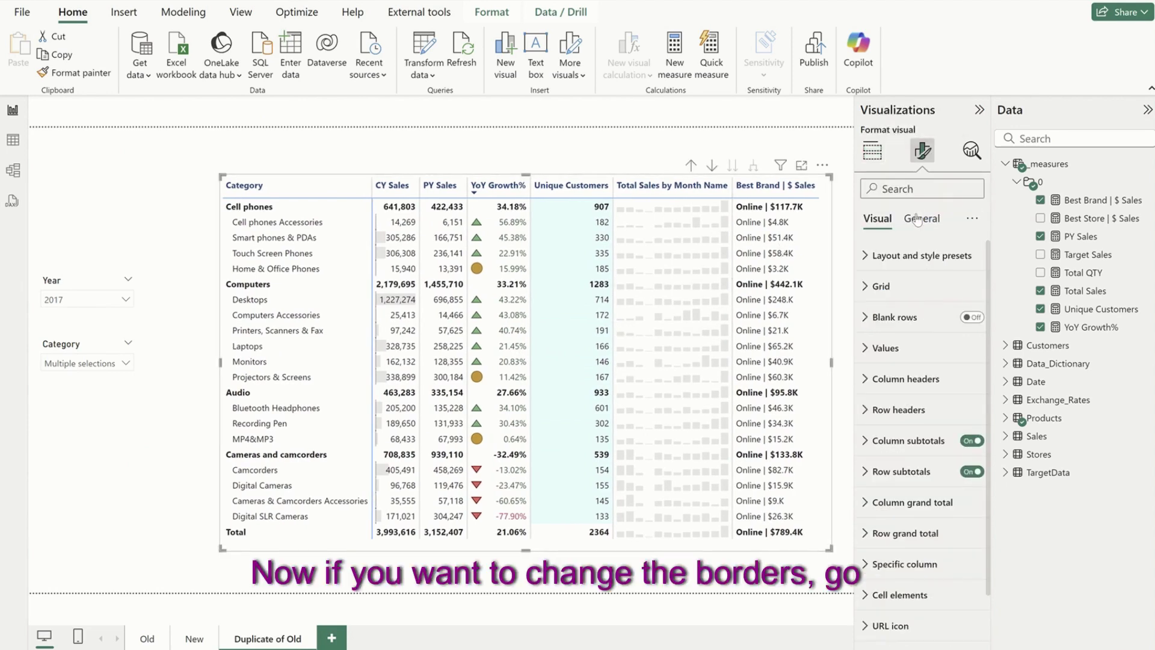
click(917, 220)
click(886, 315)
scroll(925, 431, down, 1)
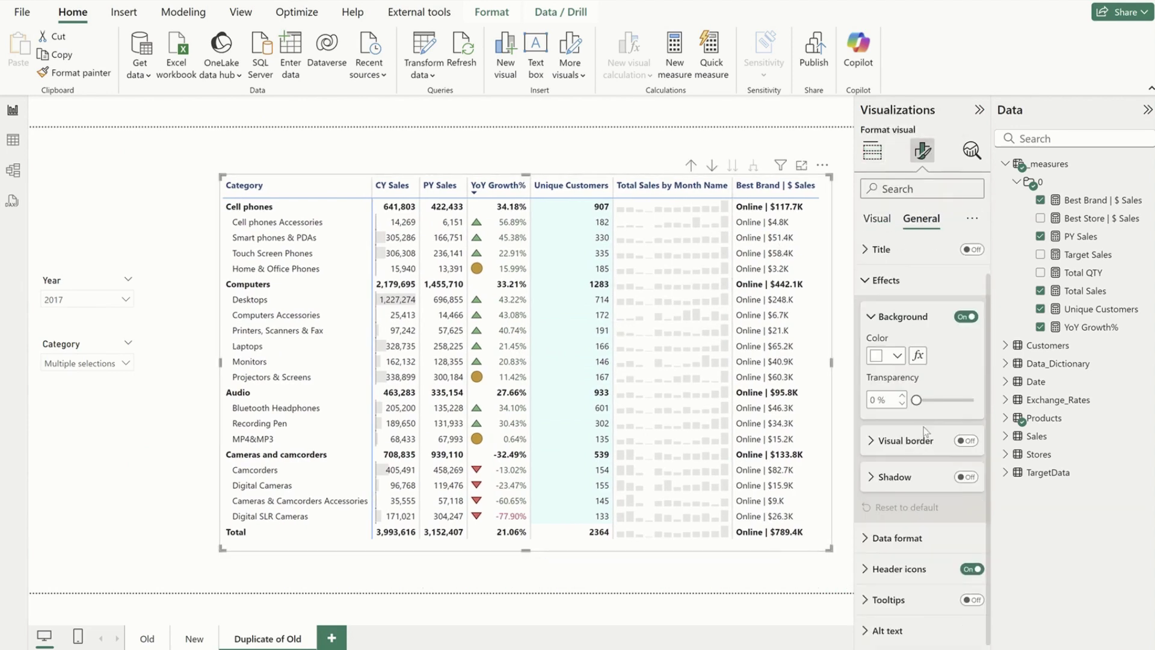
click(965, 441)
scroll(920, 397, down, 2)
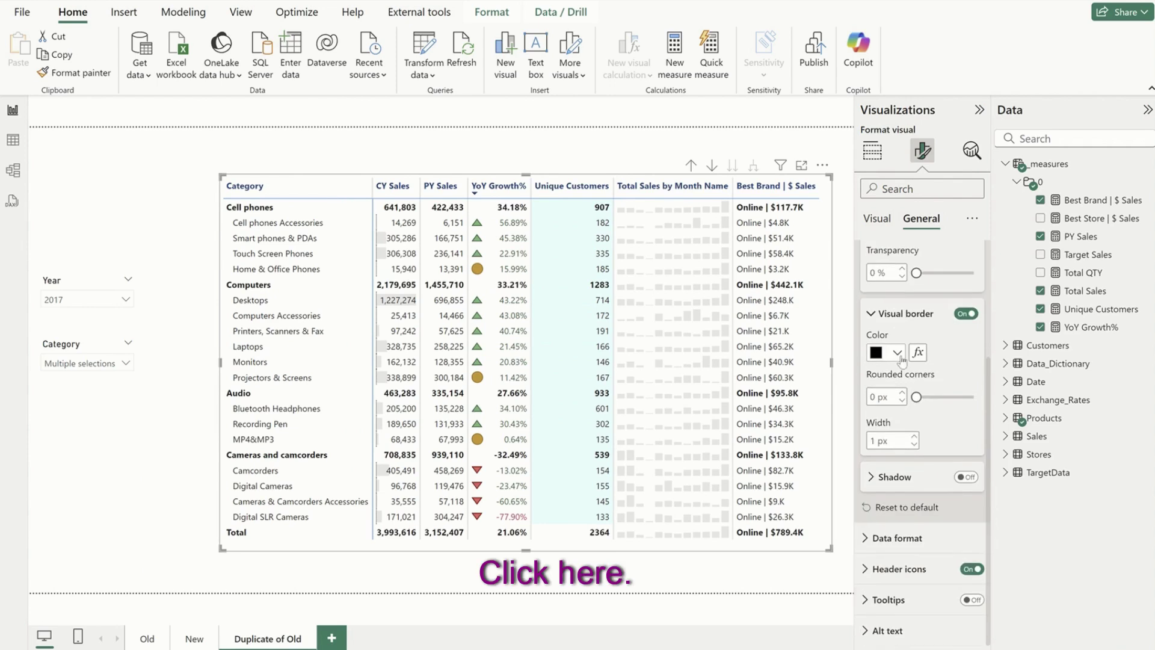
click(898, 353)
click(929, 525)
drag(928, 398, 939, 399)
click(913, 436)
Turn on the matrix's shadow, color it blue and set its position to Center.
click(965, 477)
click(894, 477)
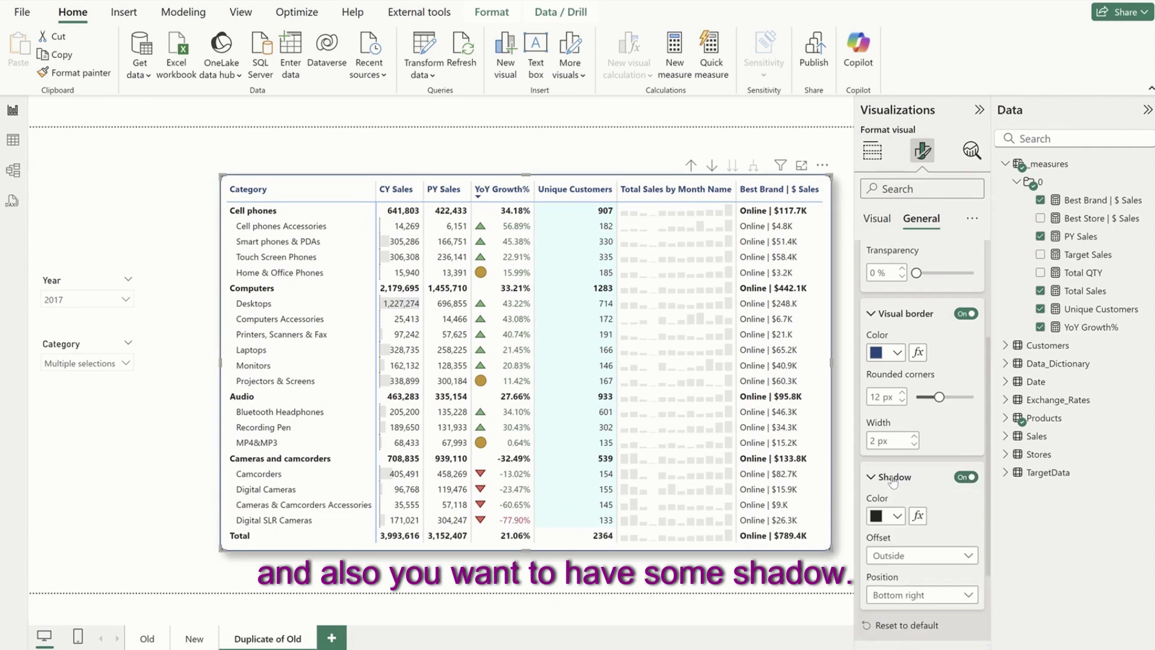
scroll(893, 481, down, 2)
click(897, 398)
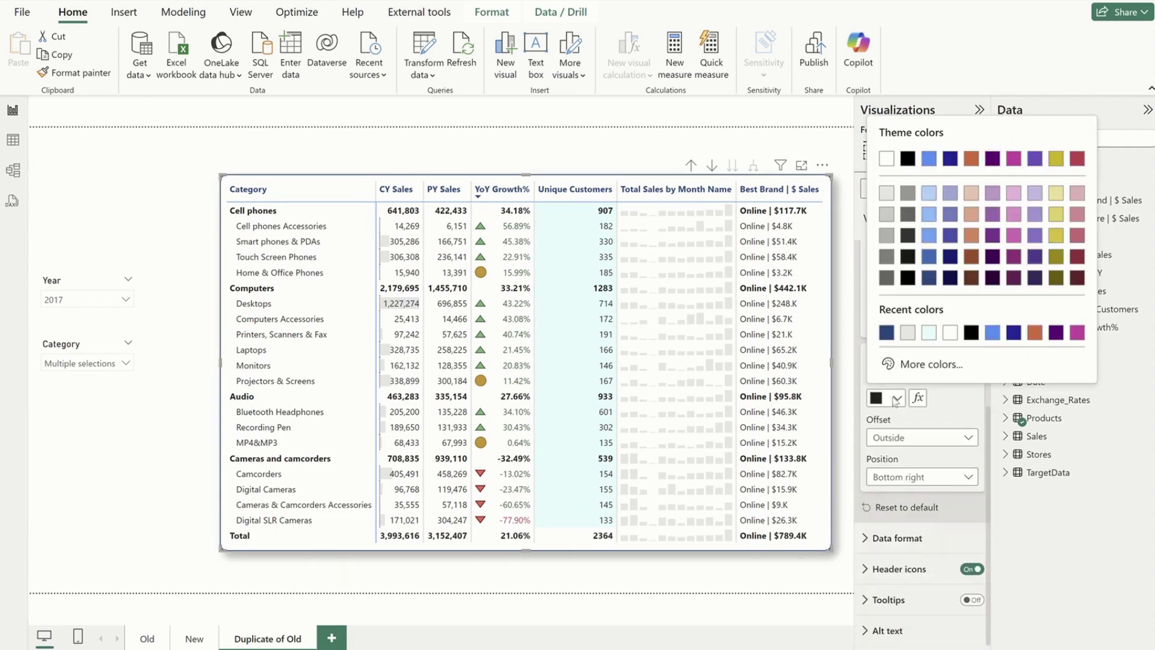
click(929, 237)
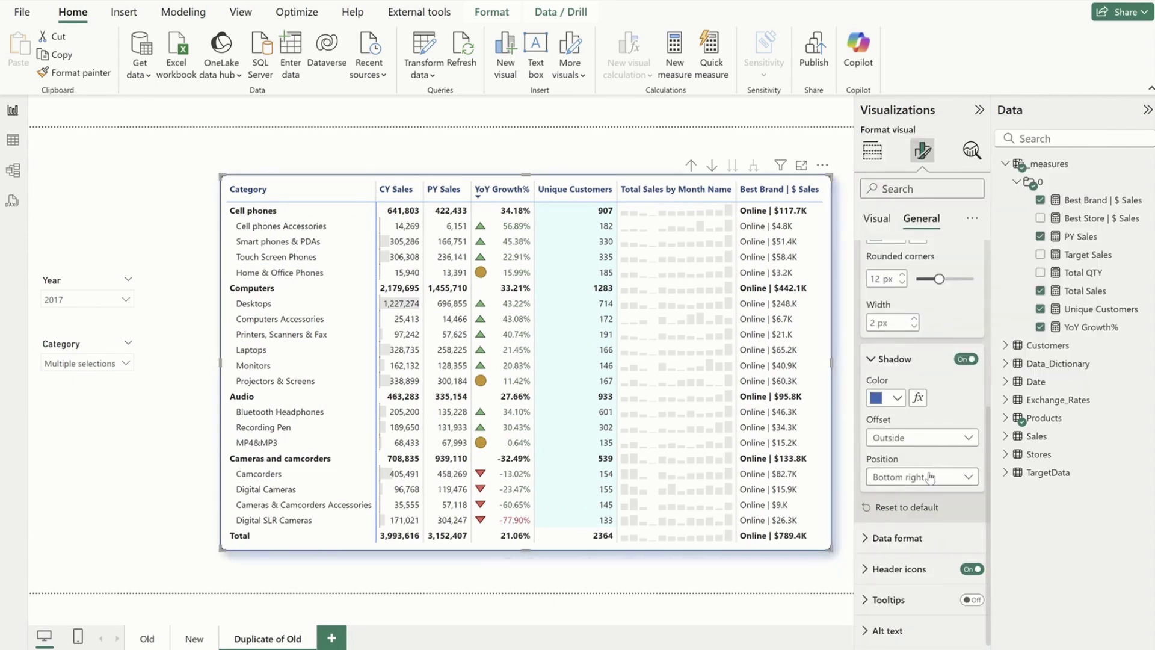
click(930, 477)
click(920, 573)
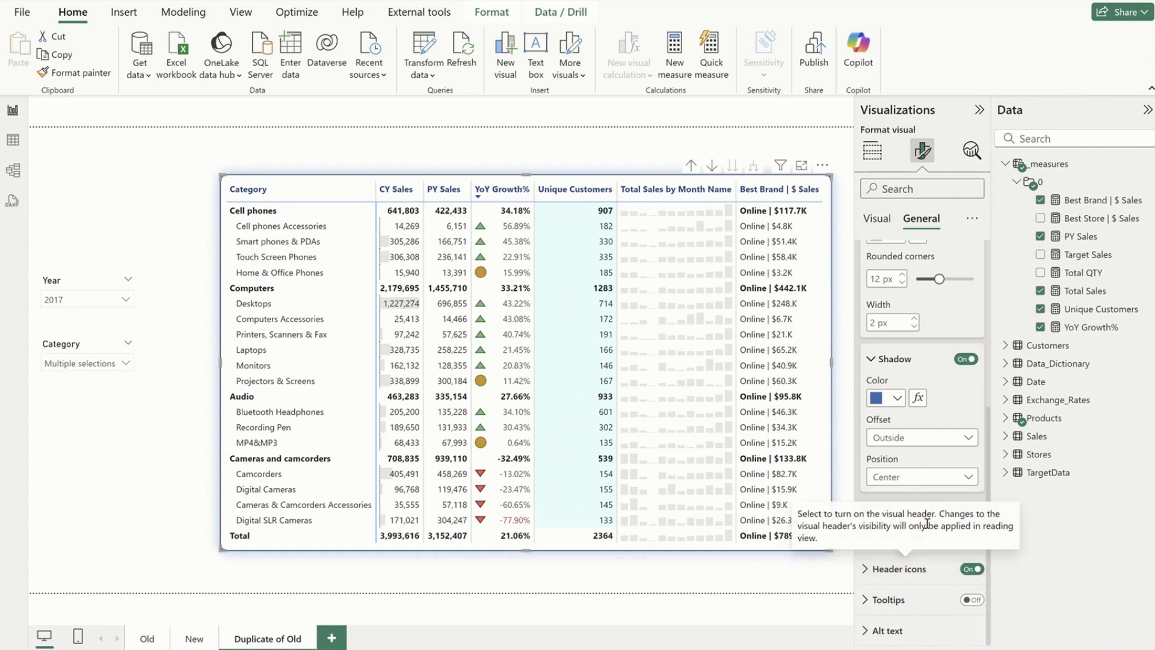
click(431, 166)
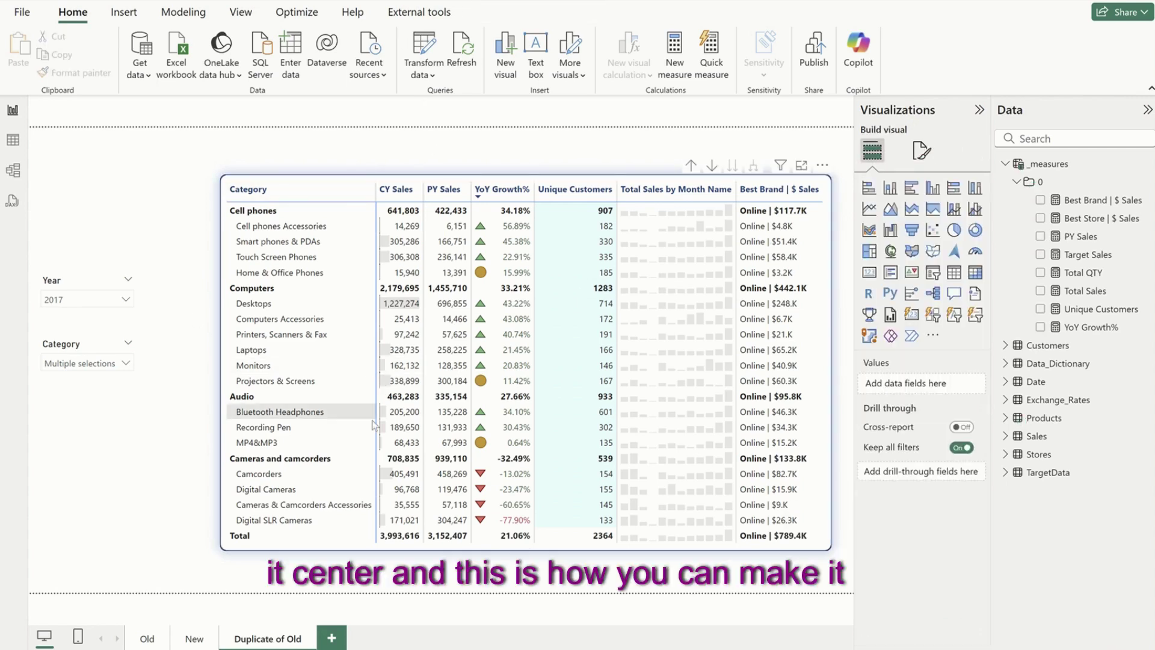
Copy the plain matrix from the Old page and paste it onto the Duplicate of Old page.
click(147, 639)
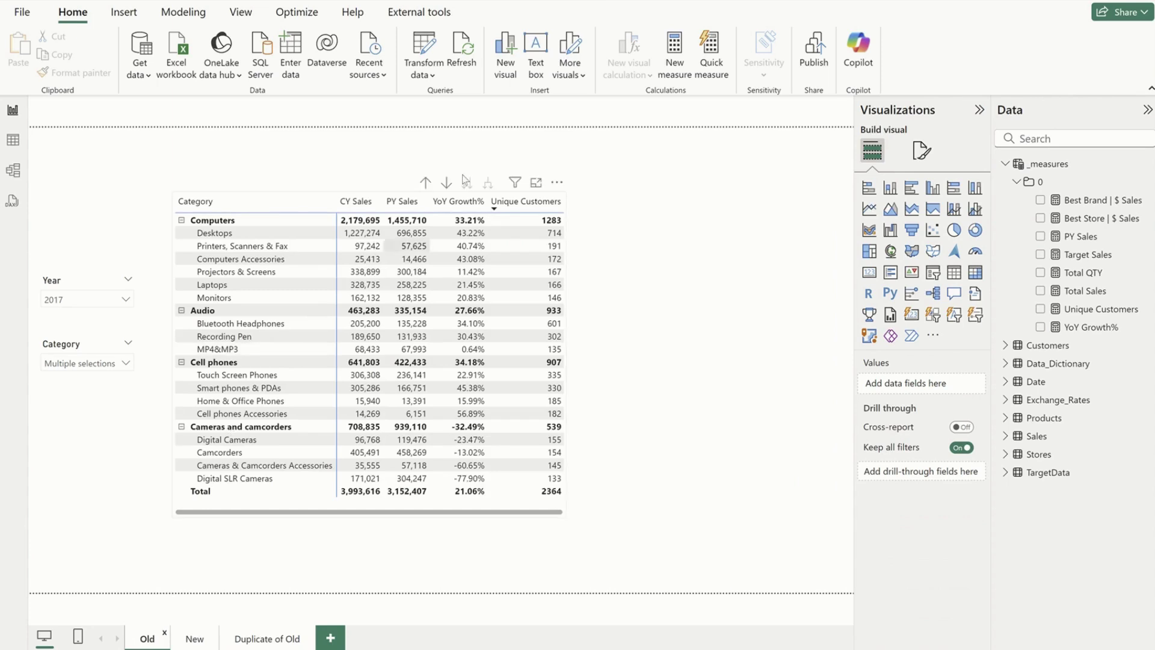
click(565, 243)
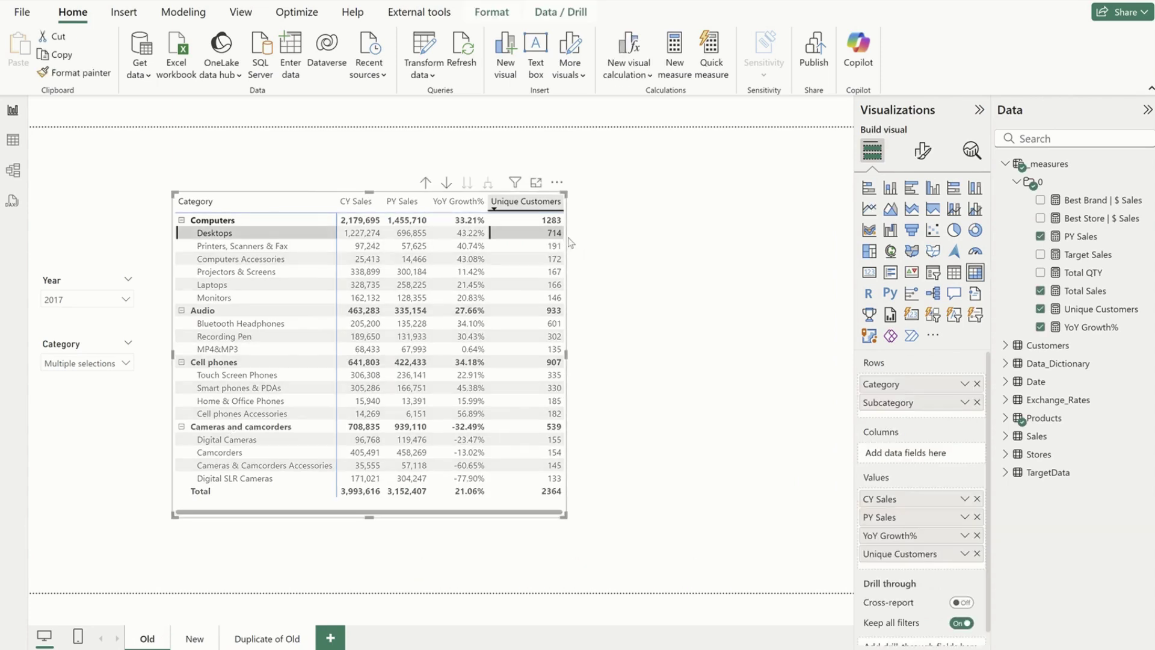
click(568, 242)
click(563, 247)
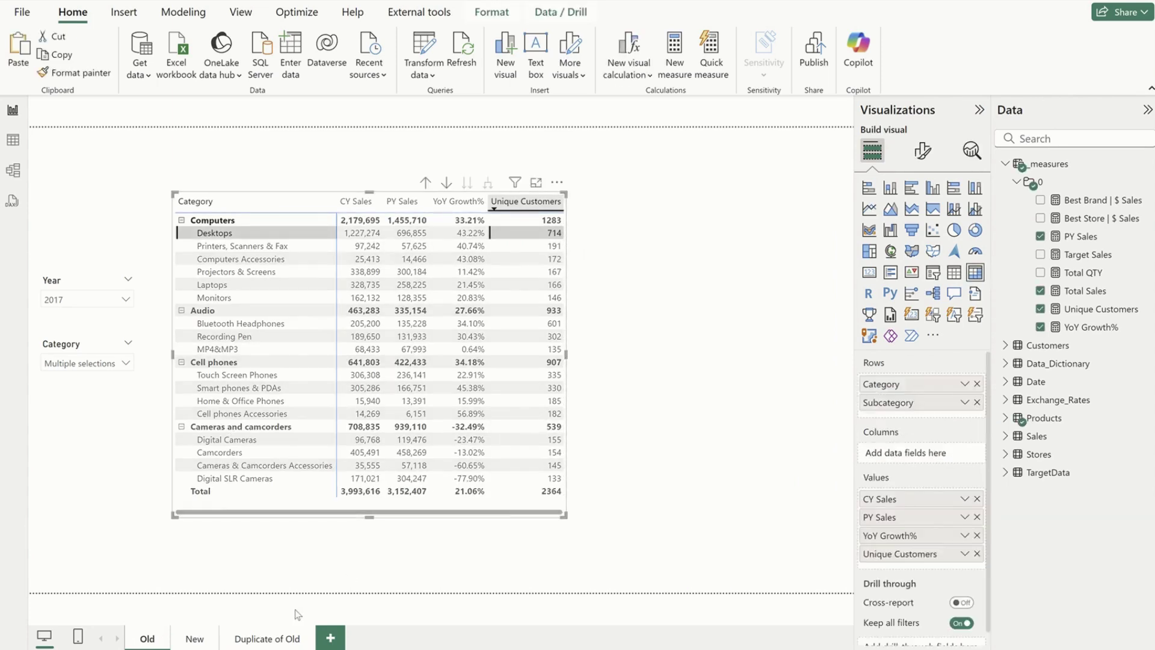
click(278, 636)
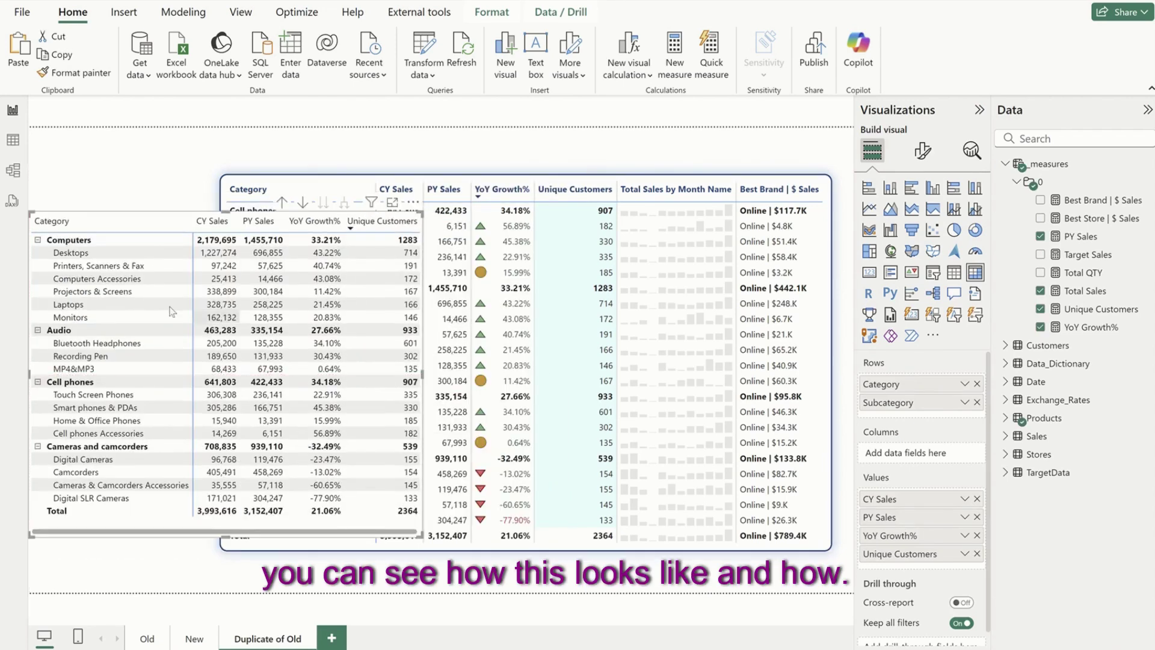
Move the pasted plain matrix slightly up and right, and bring each matrix forward in turn to compare them.
click(630, 173)
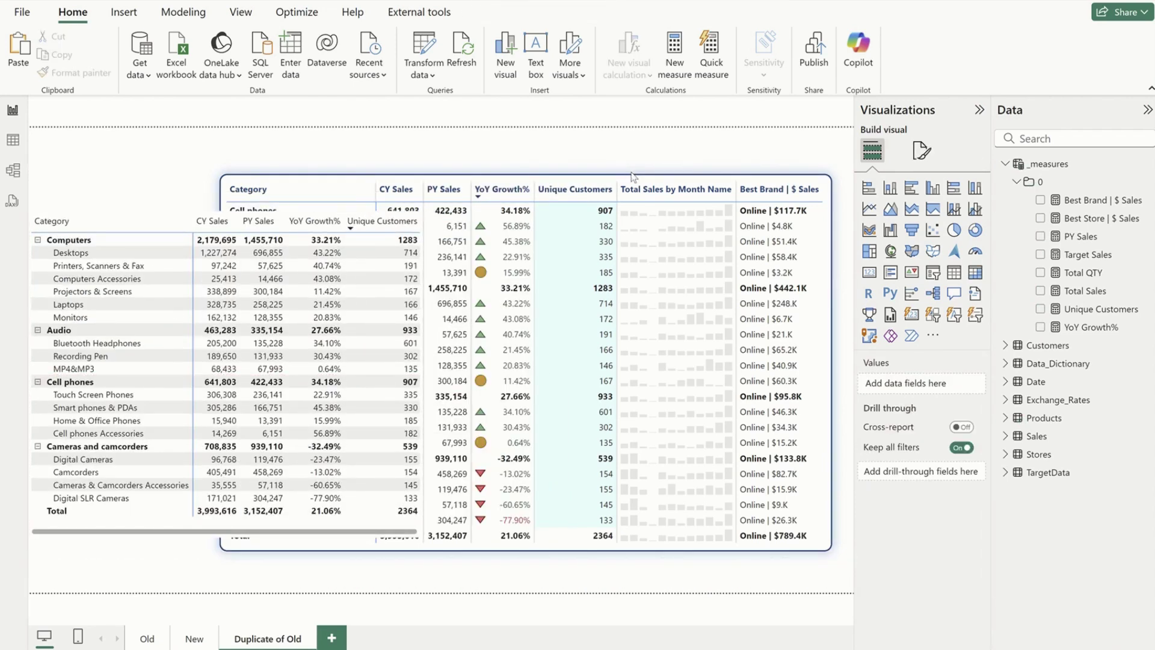
click(631, 178)
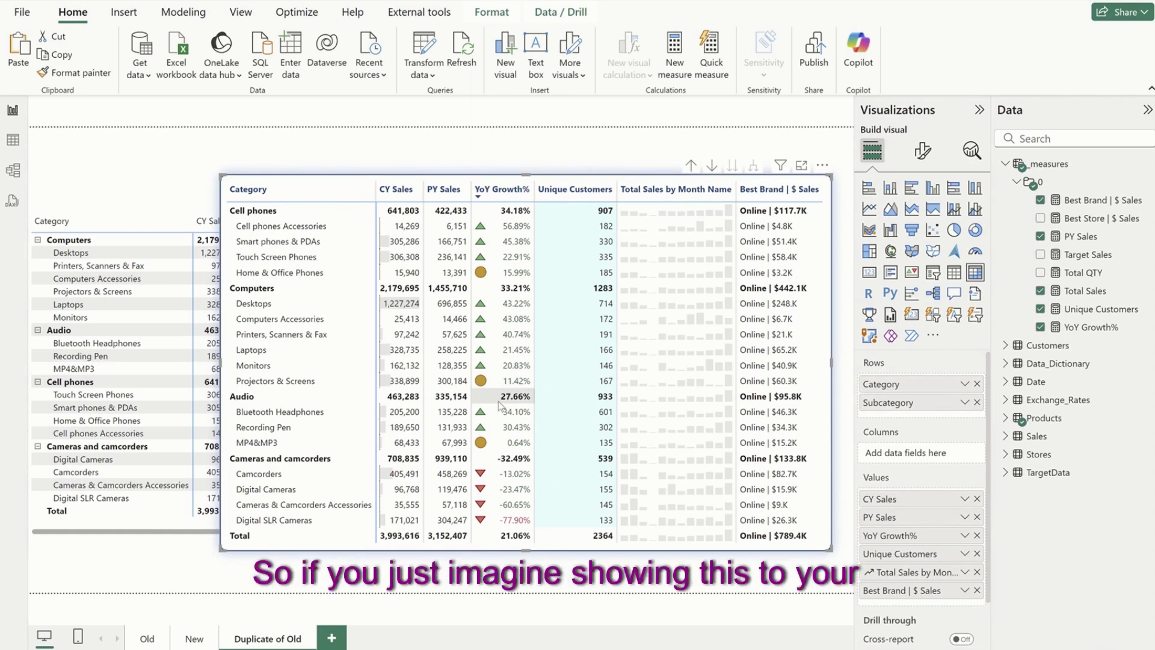
click(140, 525)
drag(139, 525, 158, 497)
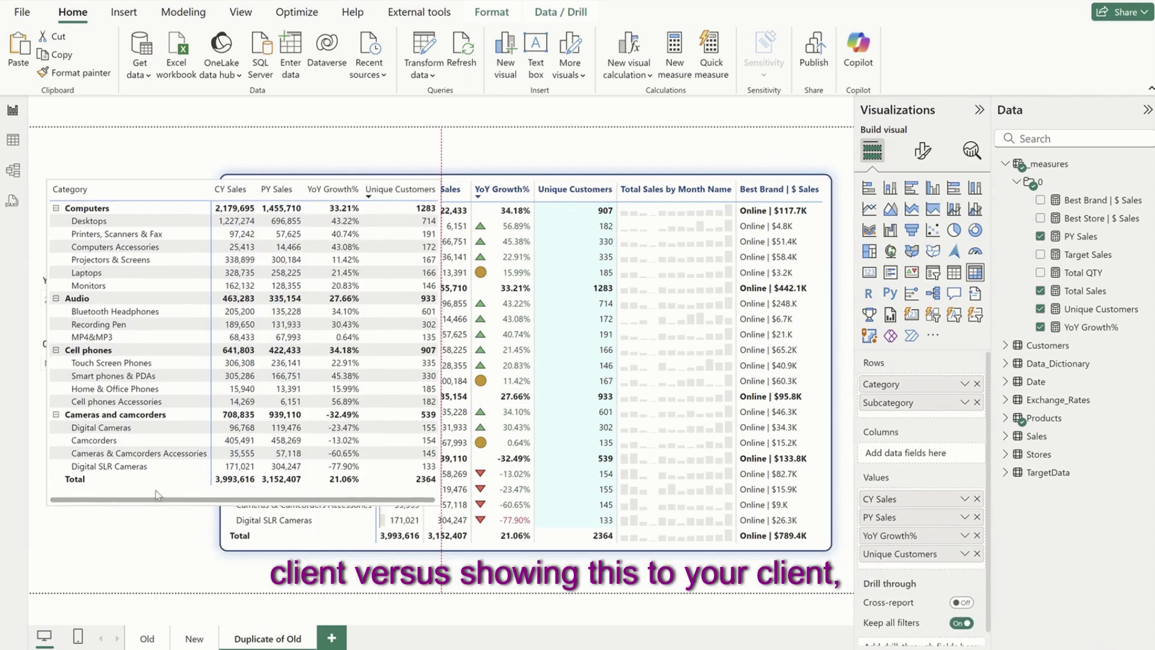
click(317, 551)
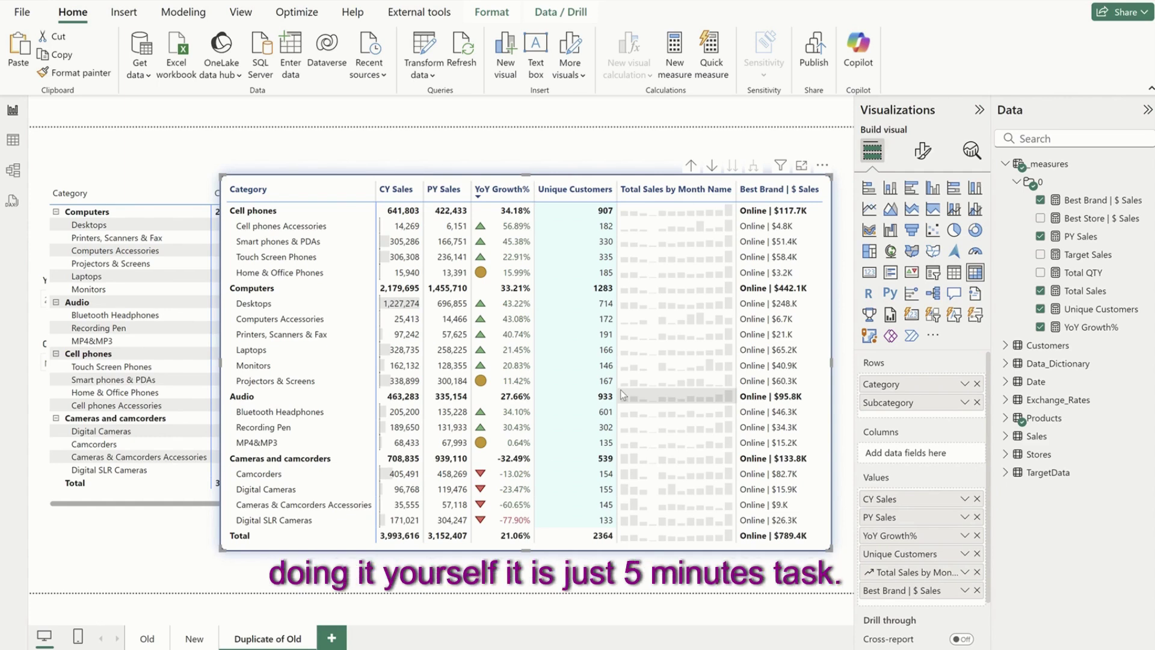
click(174, 494)
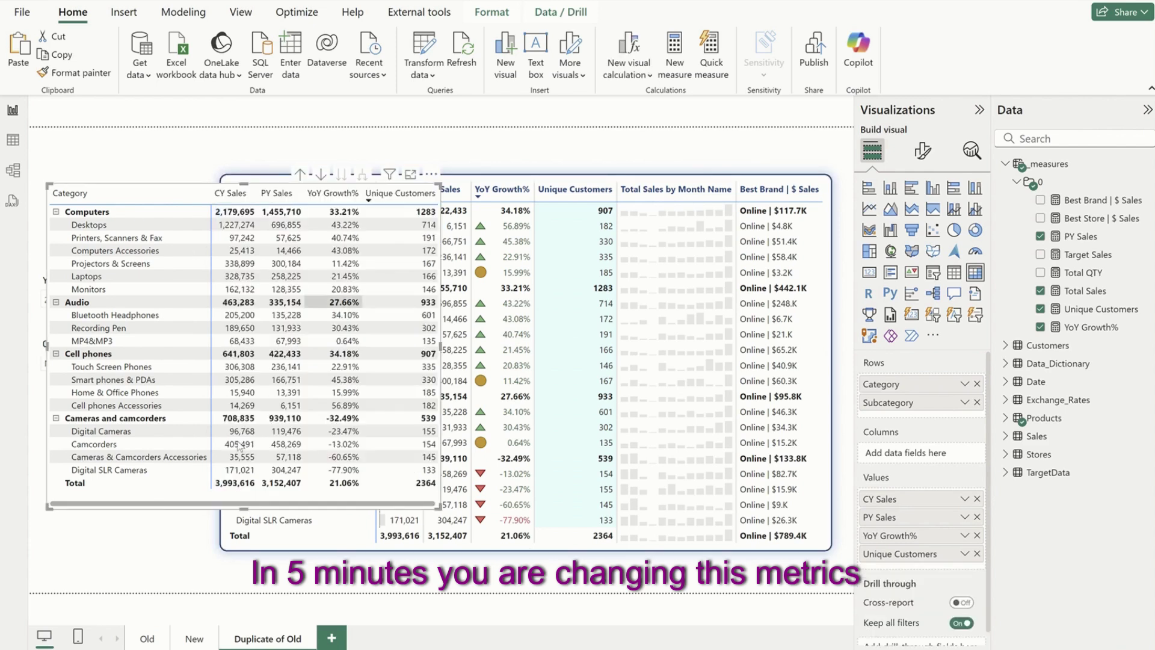
click(479, 545)
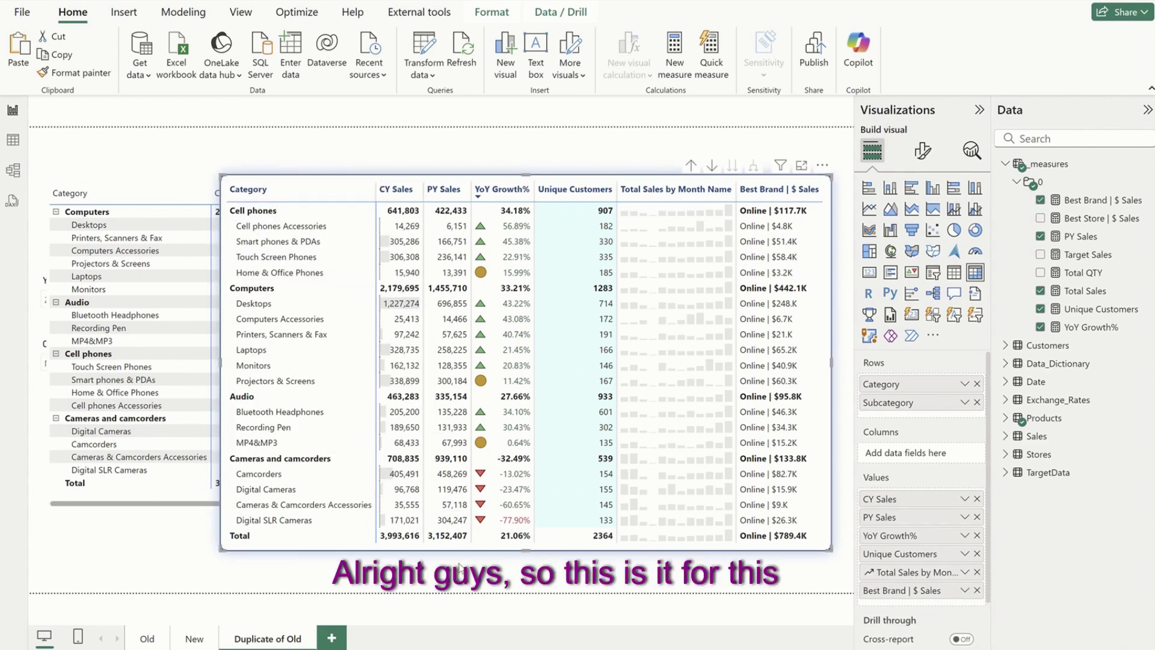